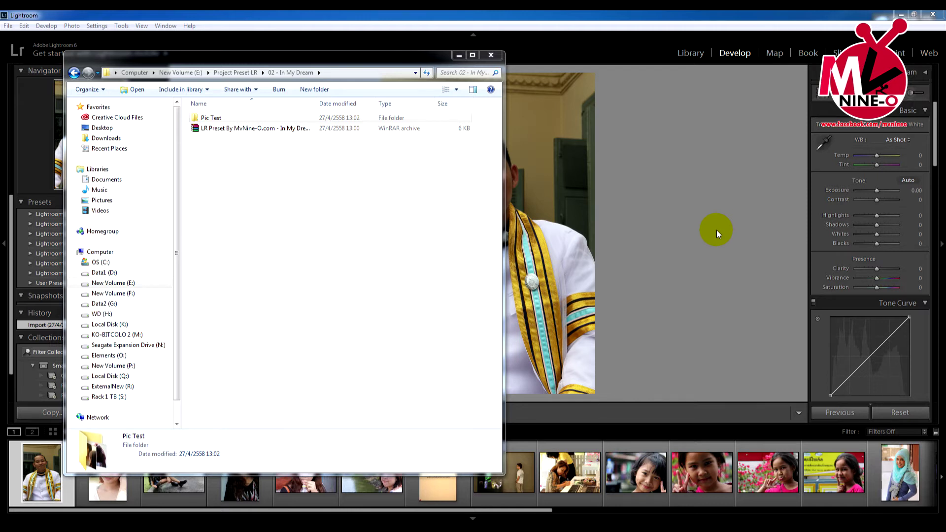
Widen the Name column and resize the Explorer window, then select the In My Dream .rar archive.
click(314, 103)
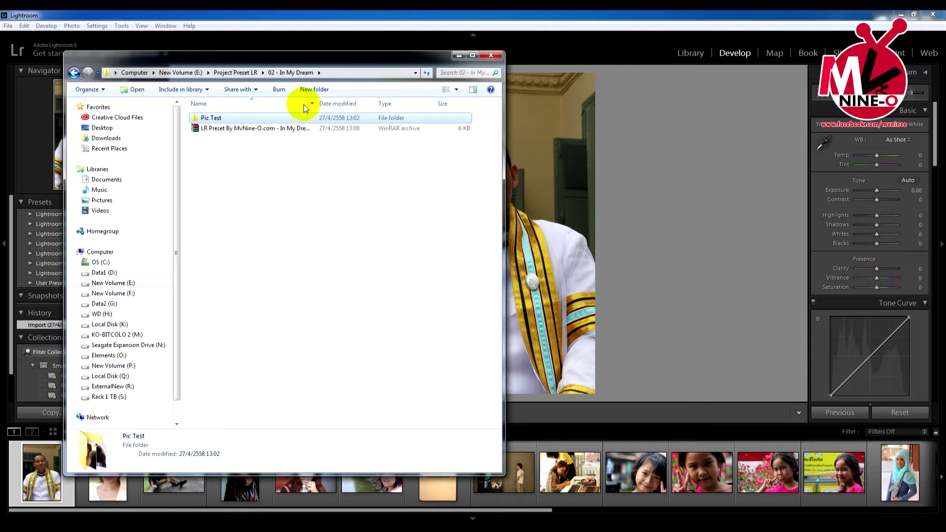
drag(316, 103, 362, 103)
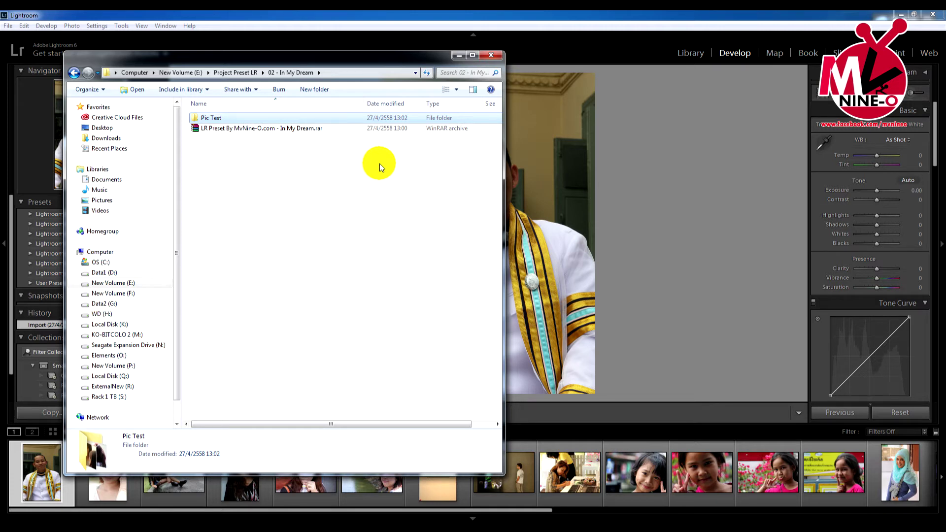
mouse_move(502, 473)
mouse_down()
mouse_move(516, 347)
mouse_move(531, 325)
mouse_up()
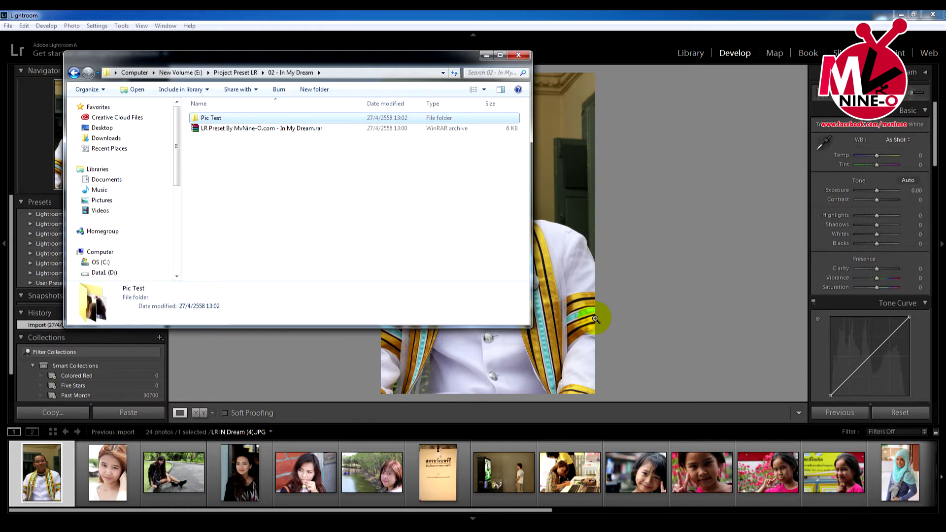
click(237, 129)
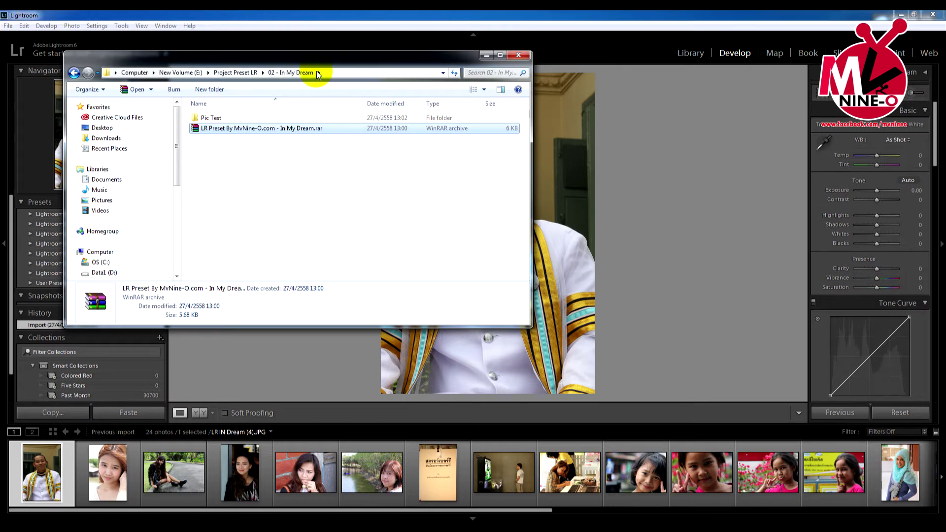
Extract the In My Dream preset archive to its default destination with WinRAR.
mouse_move(317, 57)
mouse_down()
mouse_move(494, 93)
mouse_move(480, 87)
mouse_up()
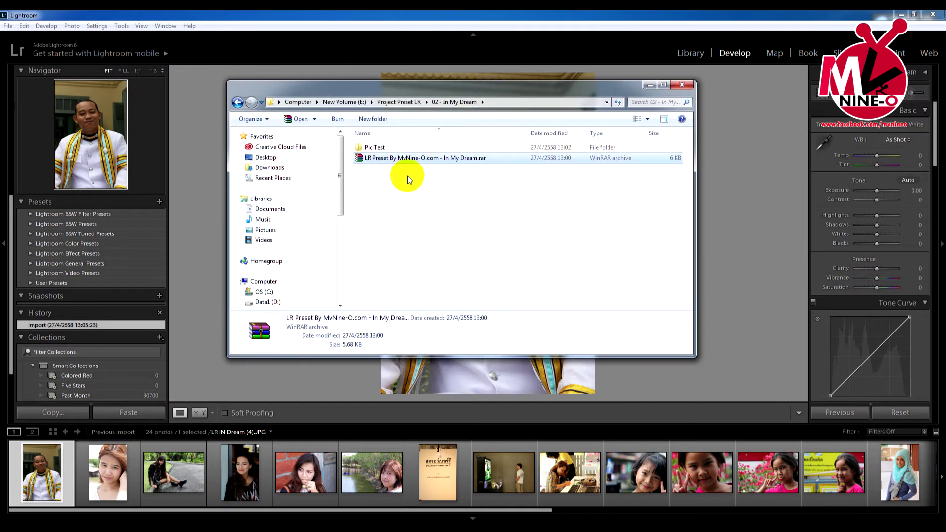
right_click(401, 161)
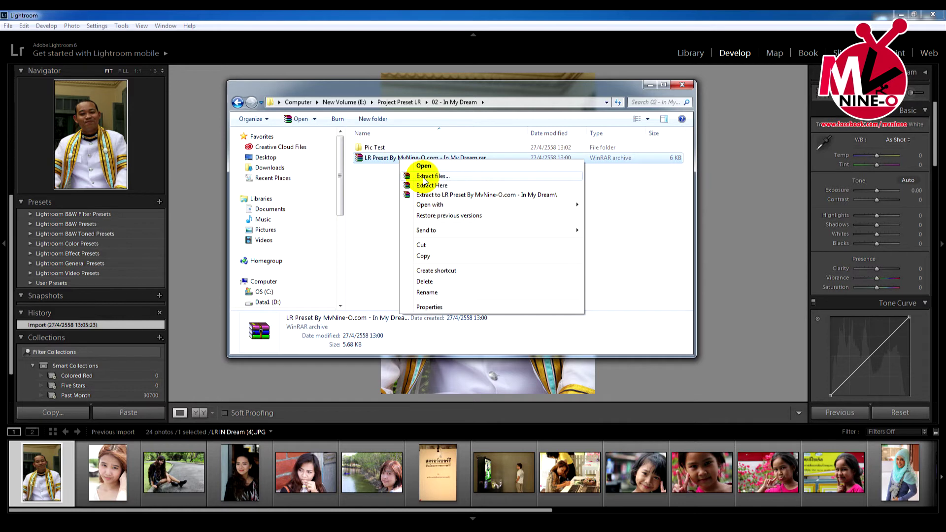
click(423, 177)
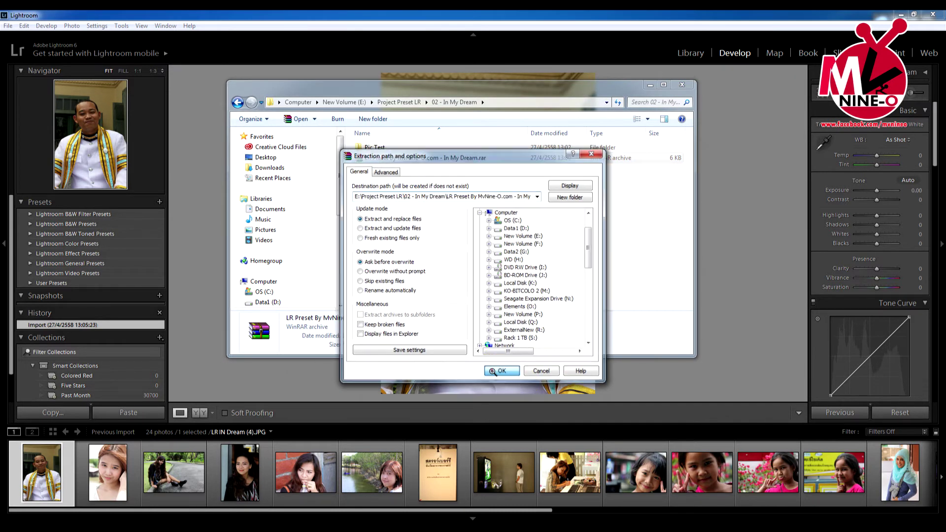
click(498, 371)
Browse the extracted folders to confirm the four In My Dream .lrtemplate presets, then return to Lightroom.
click(408, 149)
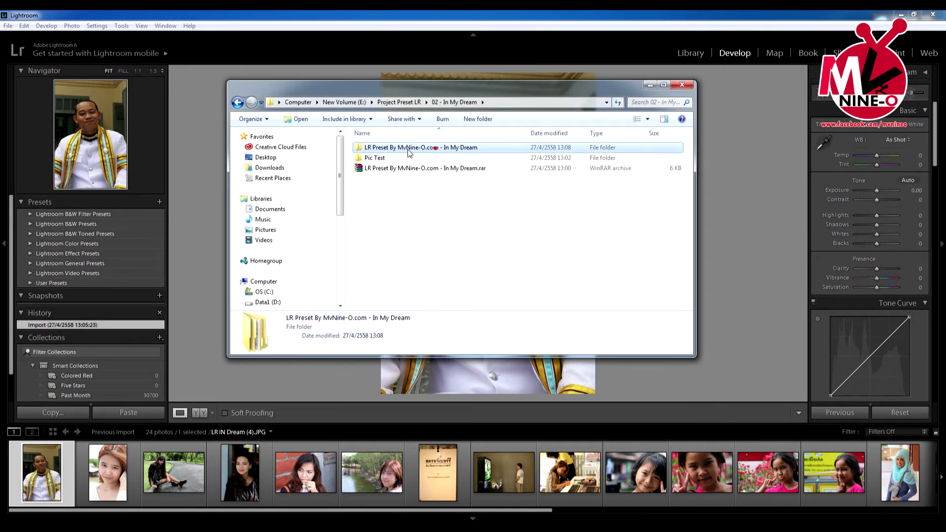
double_click(409, 150)
double_click(401, 148)
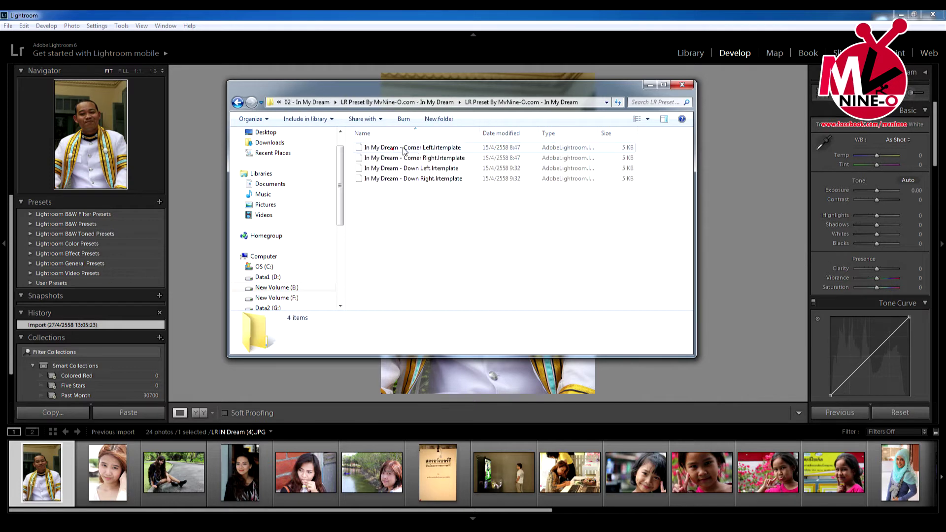
click(237, 101)
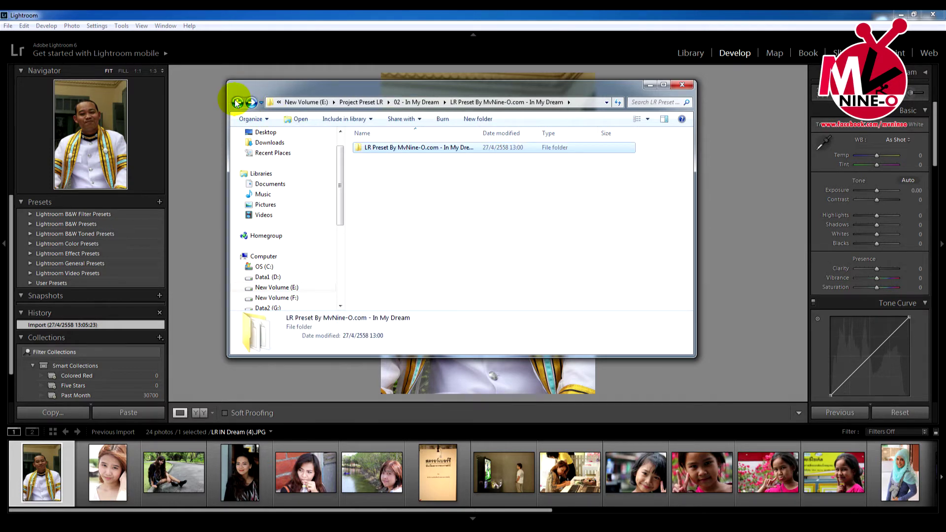
double_click(402, 148)
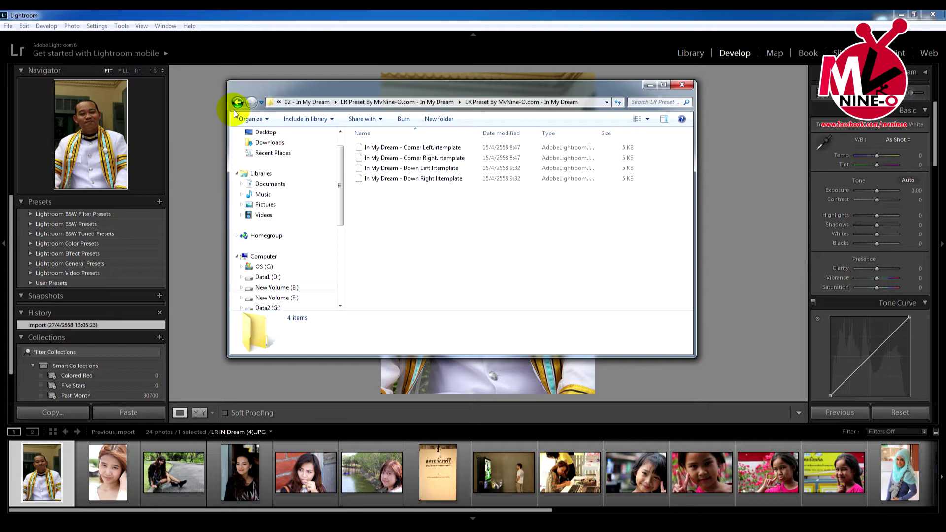
click(237, 102)
double_click(387, 148)
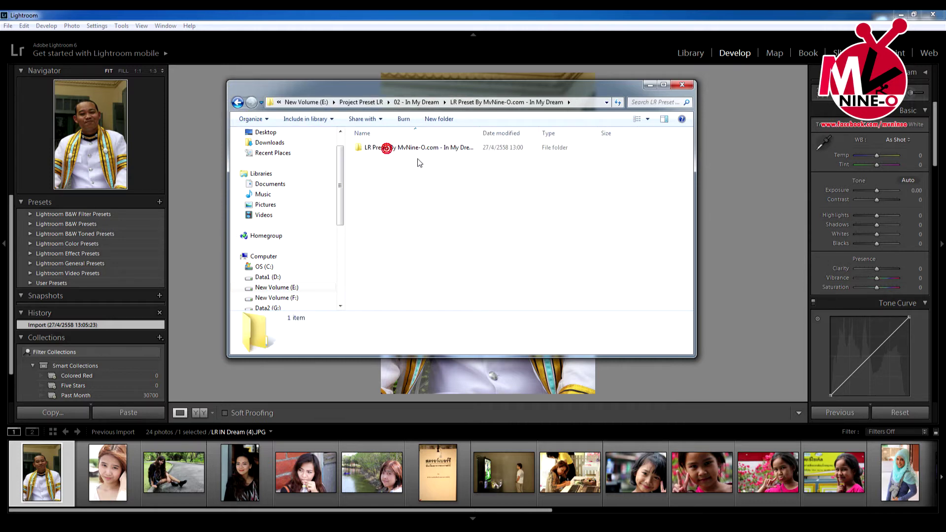
click(413, 147)
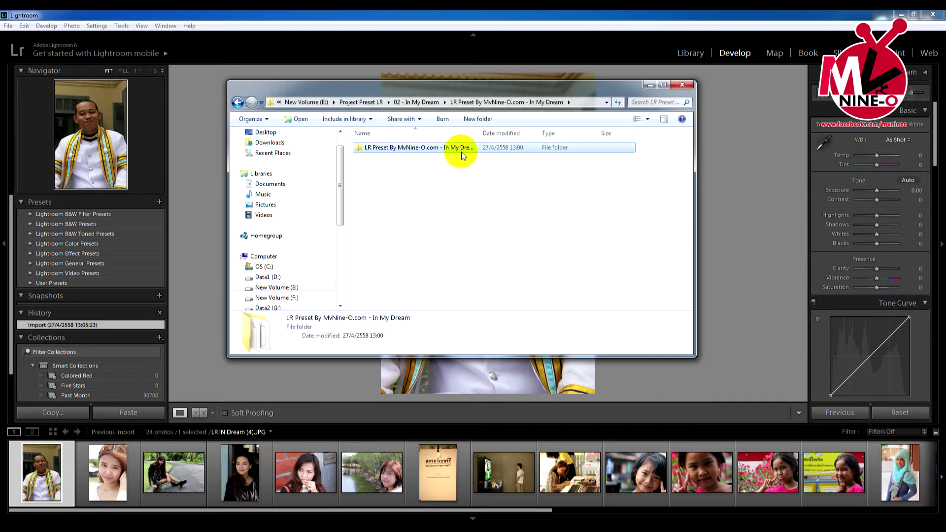
double_click(478, 133)
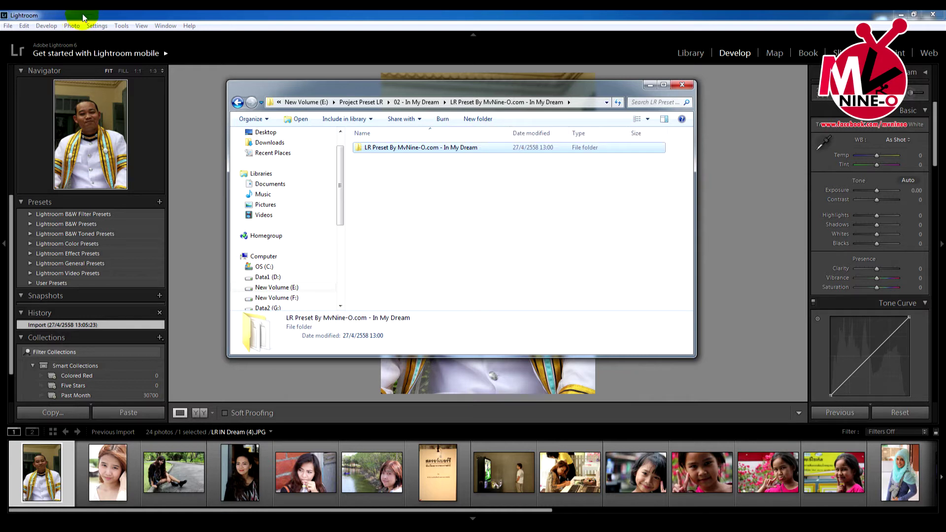
click(65, 13)
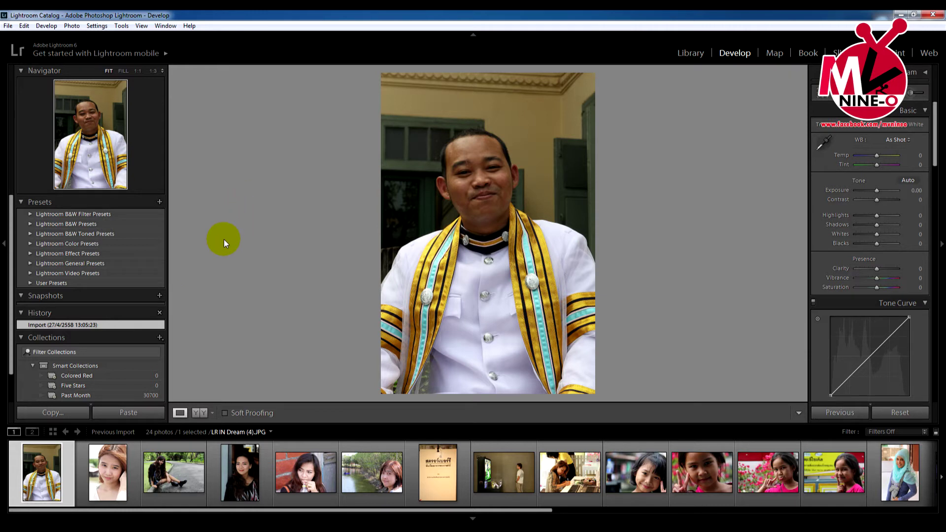
Open Preferences on the Presets tab and use Show Lightroom Presets Folder.
click(46, 26)
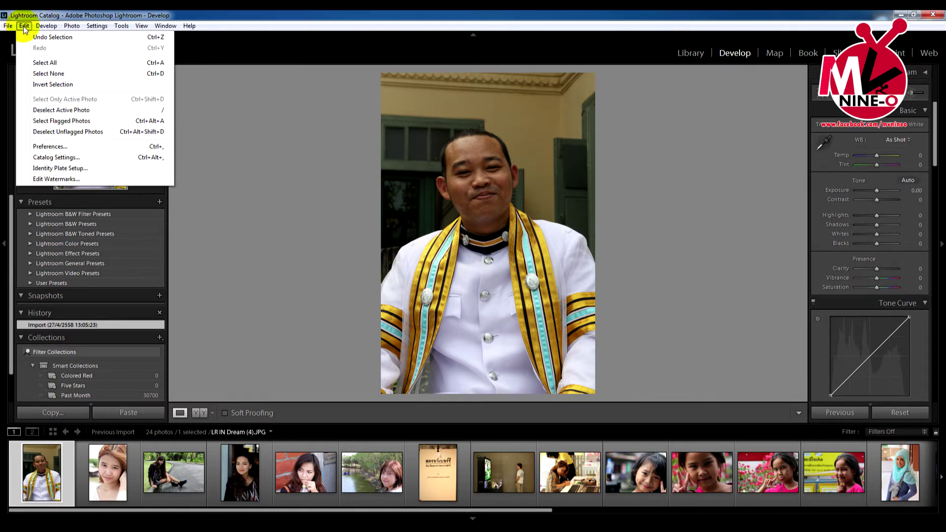
click(50, 147)
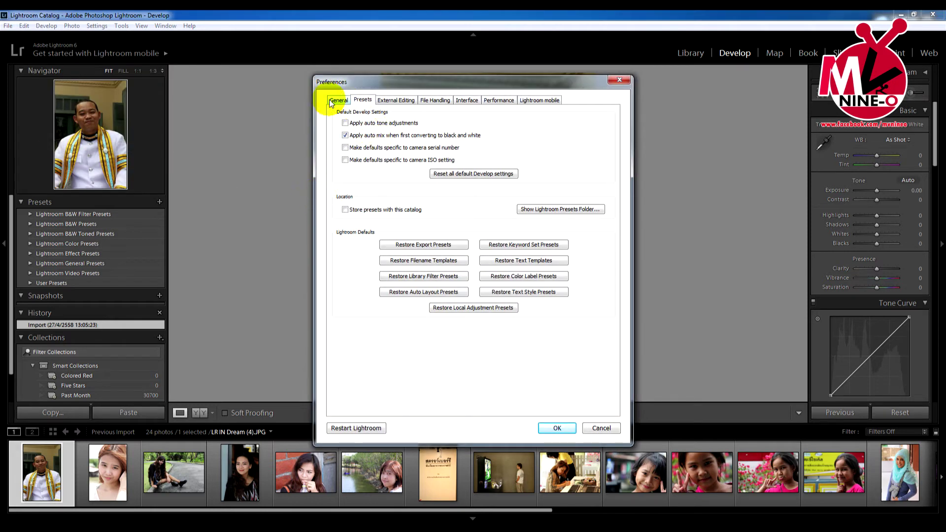
click(342, 101)
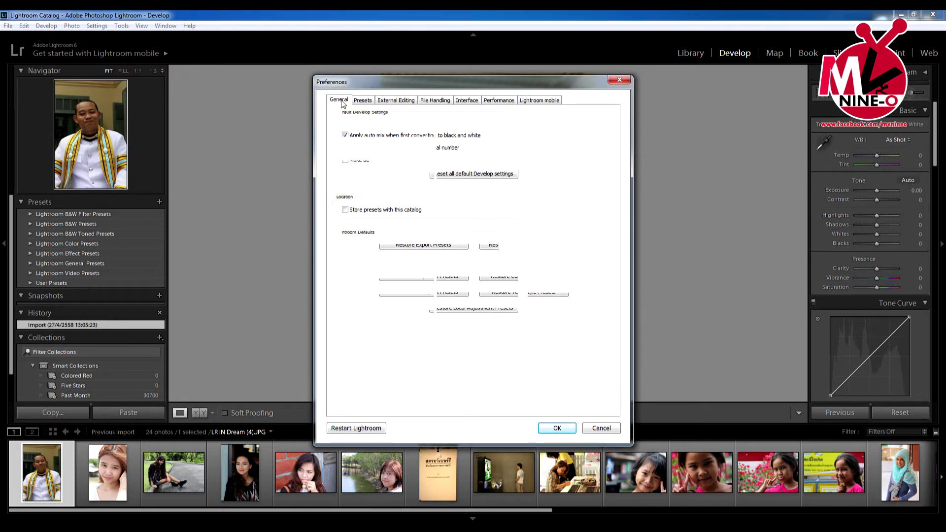
click(363, 101)
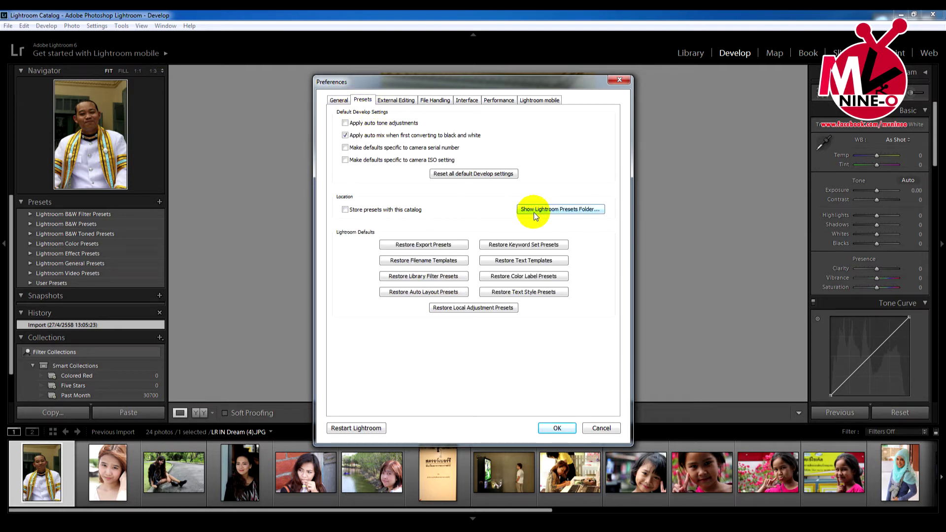
click(583, 211)
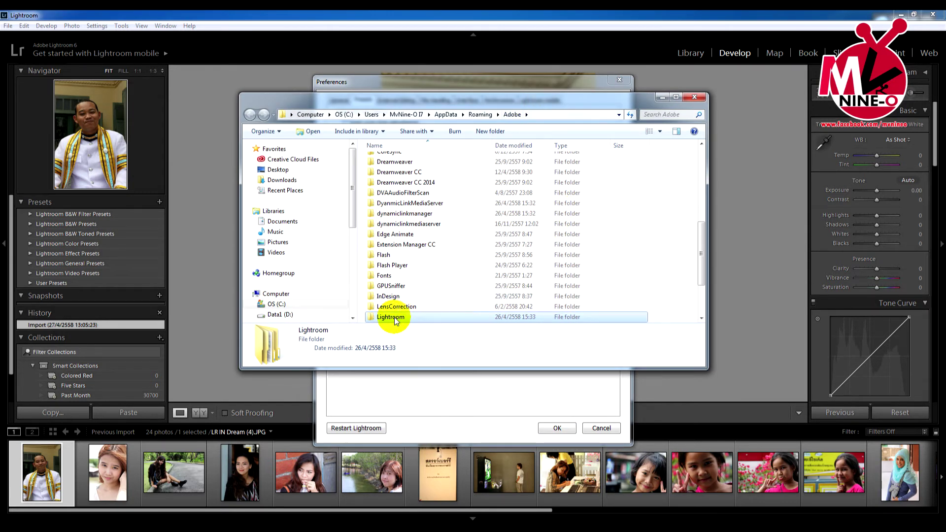
Copy the In My Dream preset folder into Lightroom's Develop Presets folder.
double_click(395, 321)
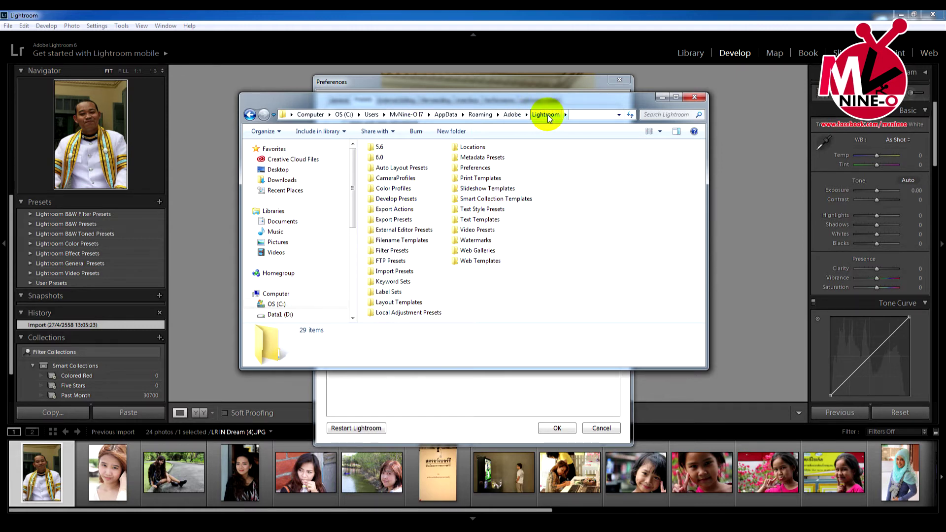
double_click(389, 198)
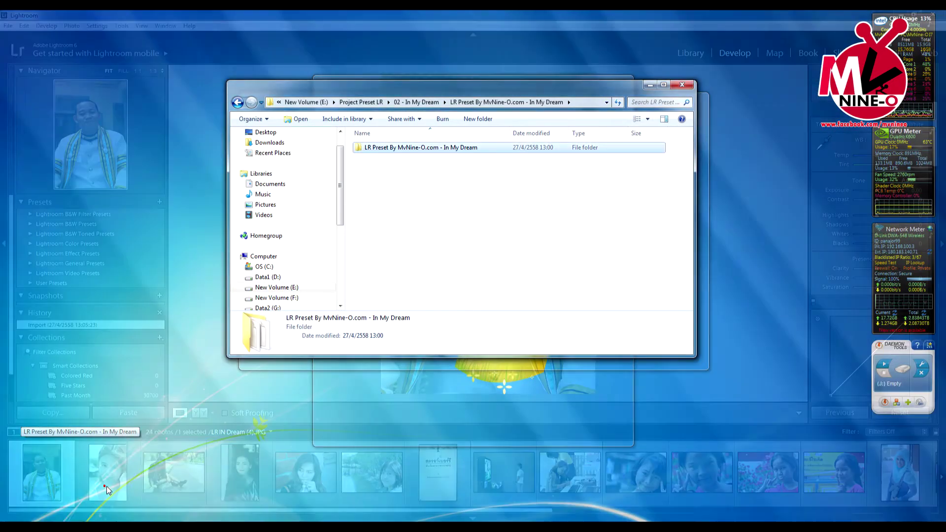
click(106, 486)
drag(446, 91, 701, 126)
drag(617, 181, 425, 253)
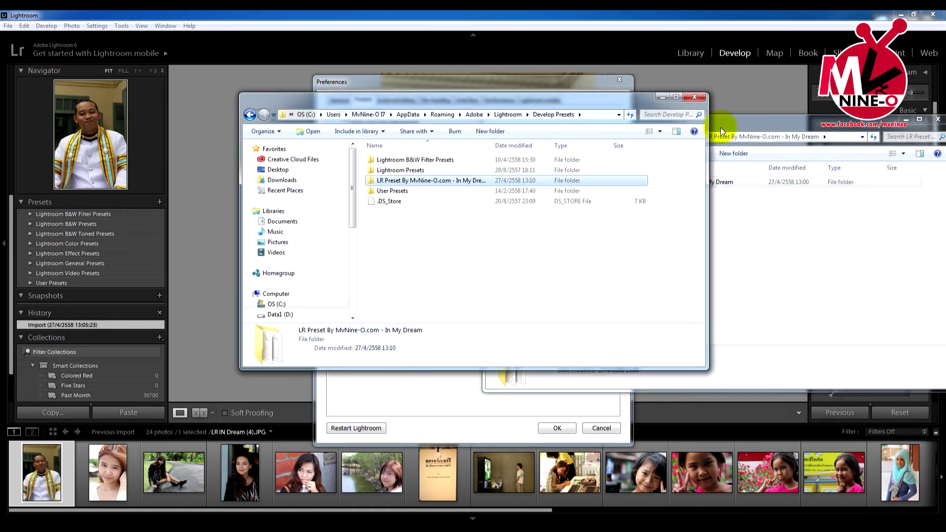
Move the Explorer windows aside and restart Lightroom to load the new presets.
click(720, 128)
drag(870, 127, 739, 140)
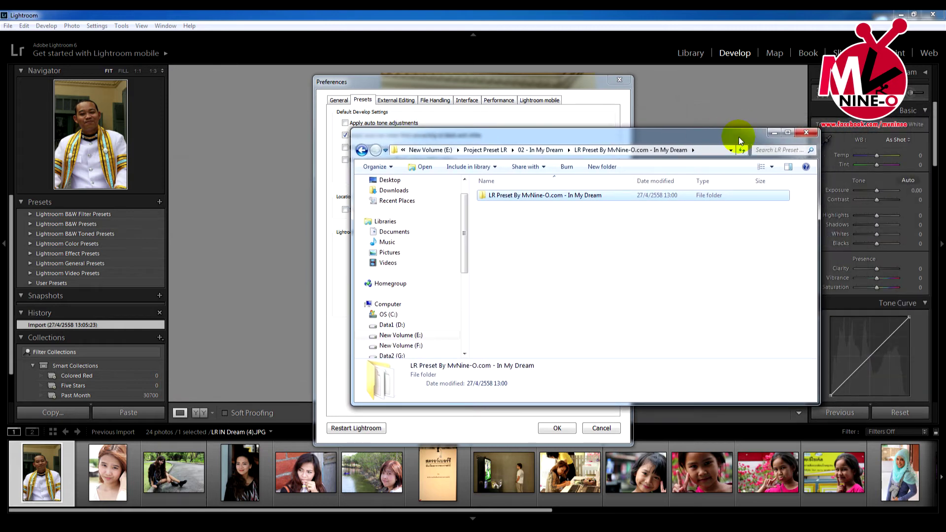
click(773, 133)
click(367, 428)
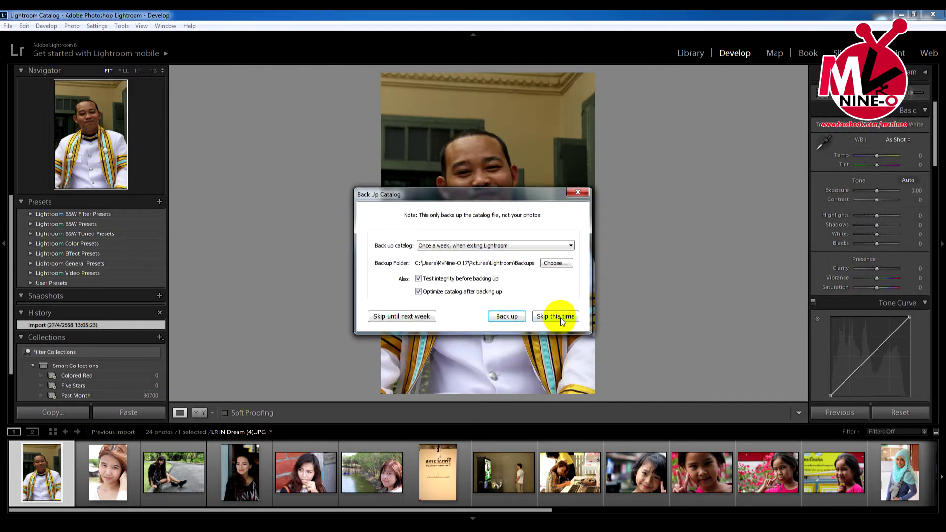
Skip the catalog backup and expand the LR Preset By MvNine-O.com - In My Dream preset group.
click(560, 318)
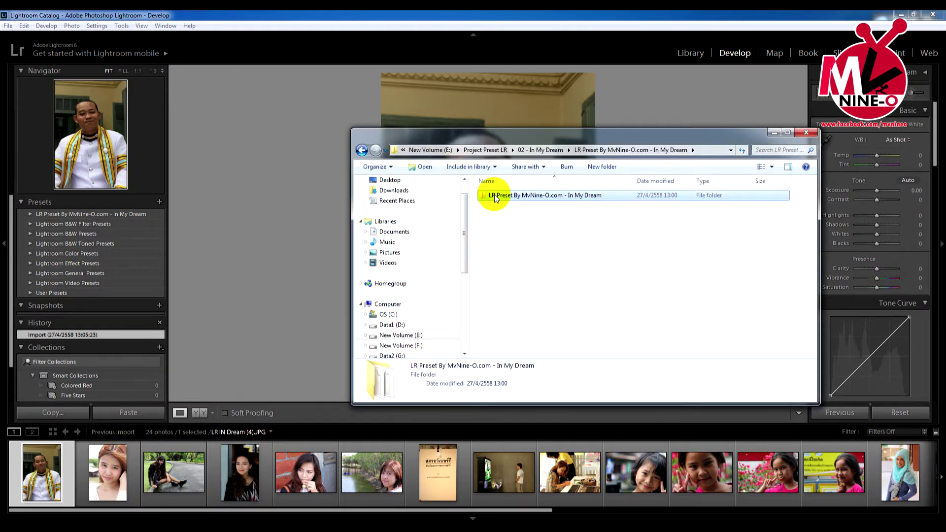
double_click(495, 196)
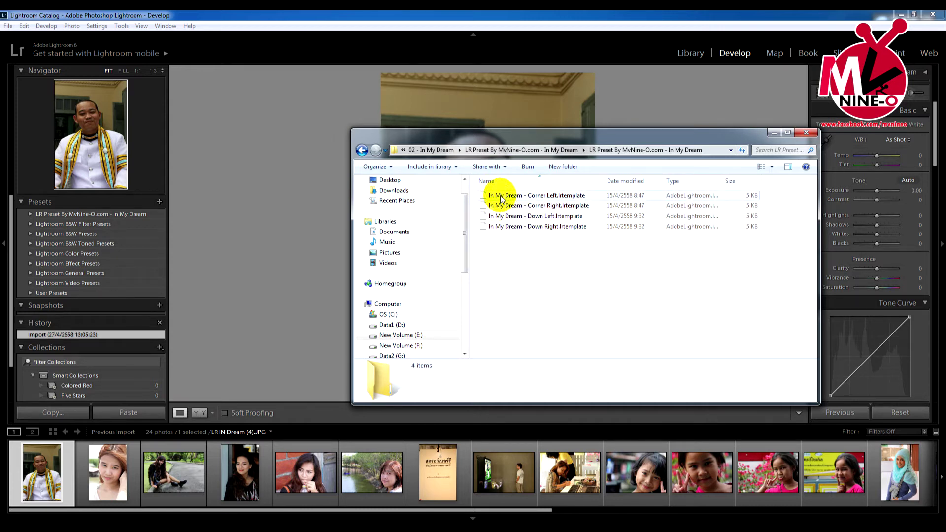
click(30, 213)
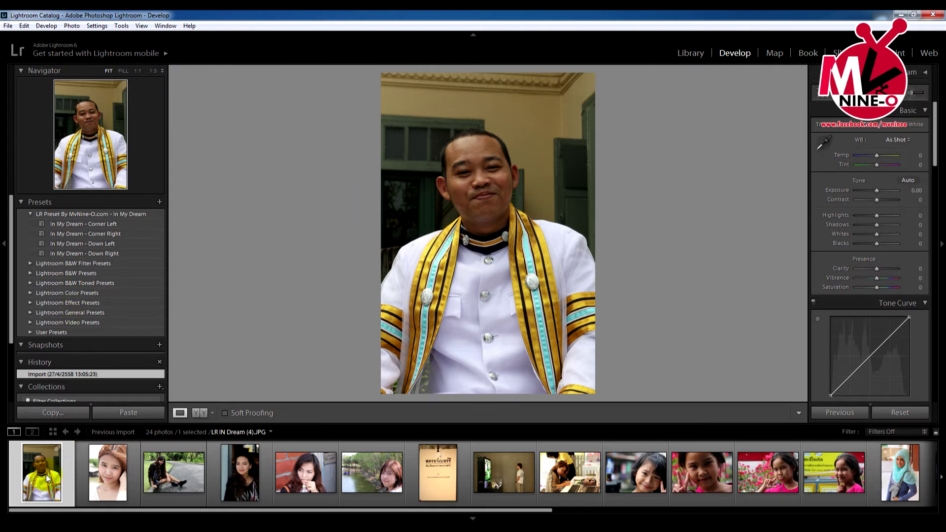
Apply In My Dream - Corner Left to the graduate portrait and show Before/After side by side.
click(82, 224)
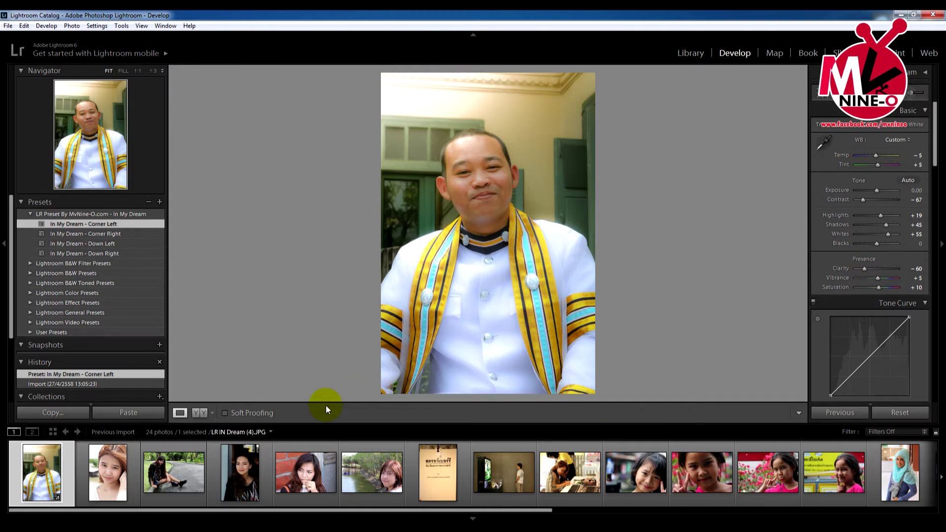
click(199, 413)
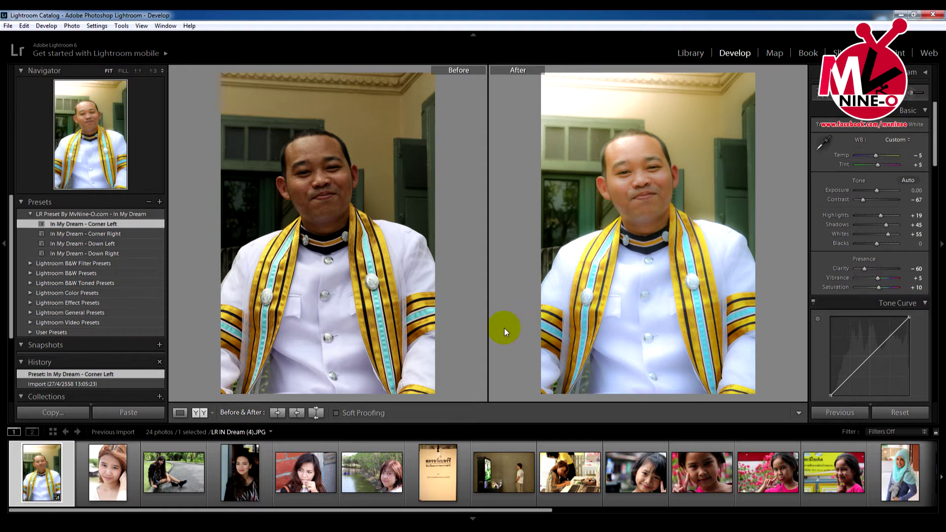
Inspect the forehead close-up, fit the view, then reset and apply In My Dream - Corner Right.
click(325, 174)
drag(296, 148, 355, 361)
mouse_move(315, 253)
mouse_down()
mouse_move(329, 264)
mouse_move(320, 264)
mouse_up()
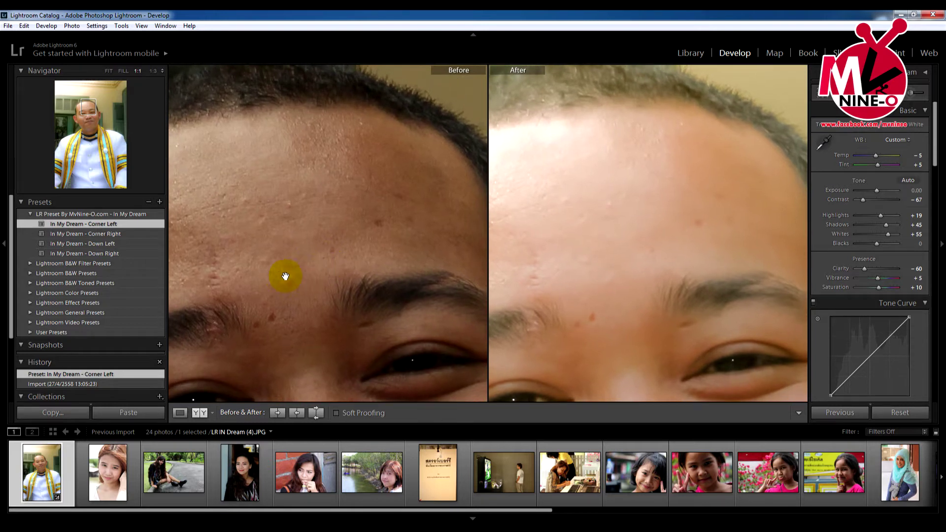
drag(296, 294, 322, 274)
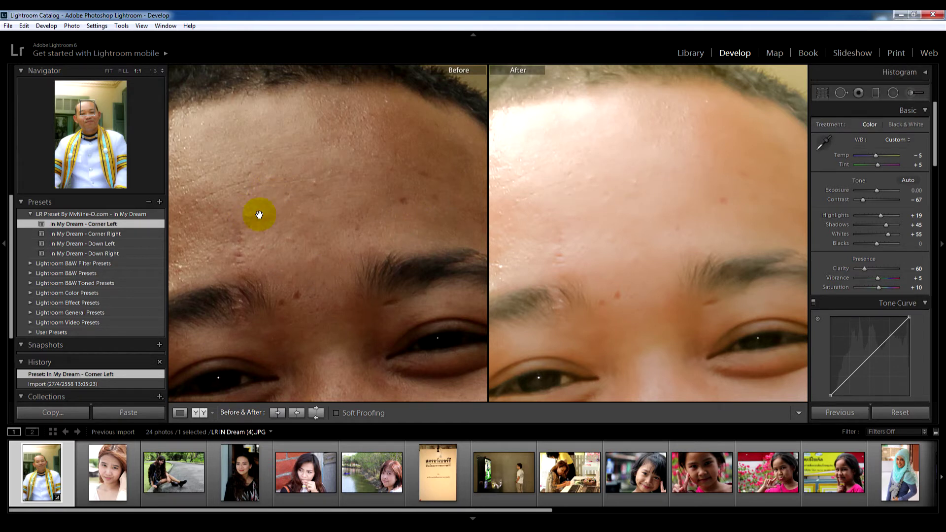
click(554, 180)
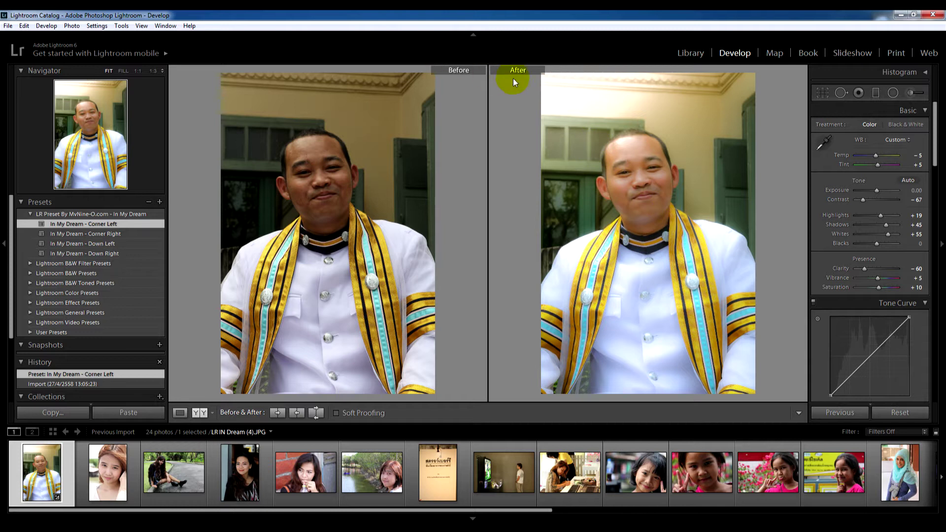
click(900, 413)
click(115, 234)
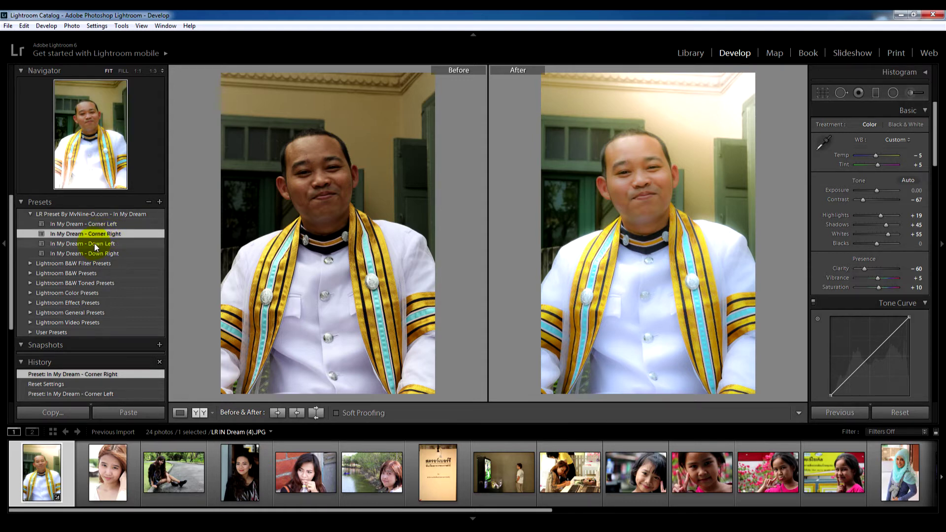
Try the Down Left, Down Right and Corner Left presets with resets between, in Loupe view.
click(900, 412)
click(119, 244)
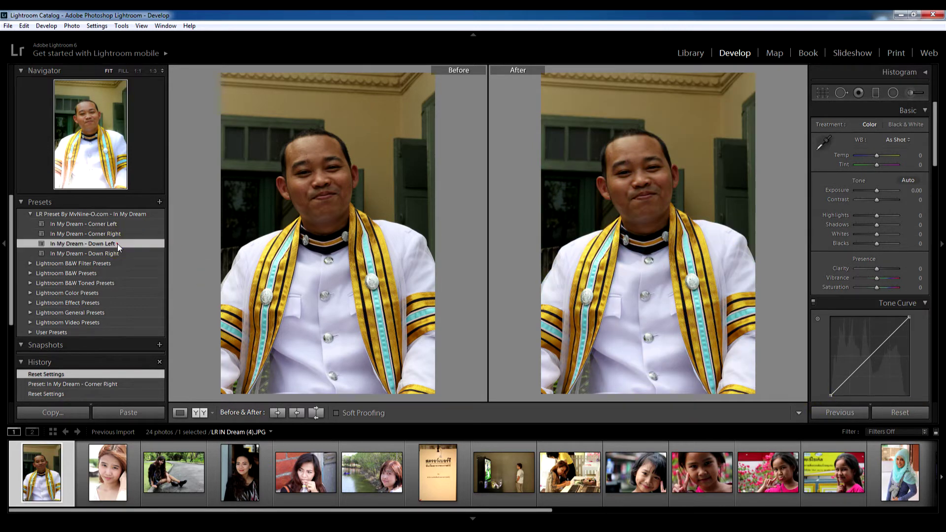
click(893, 412)
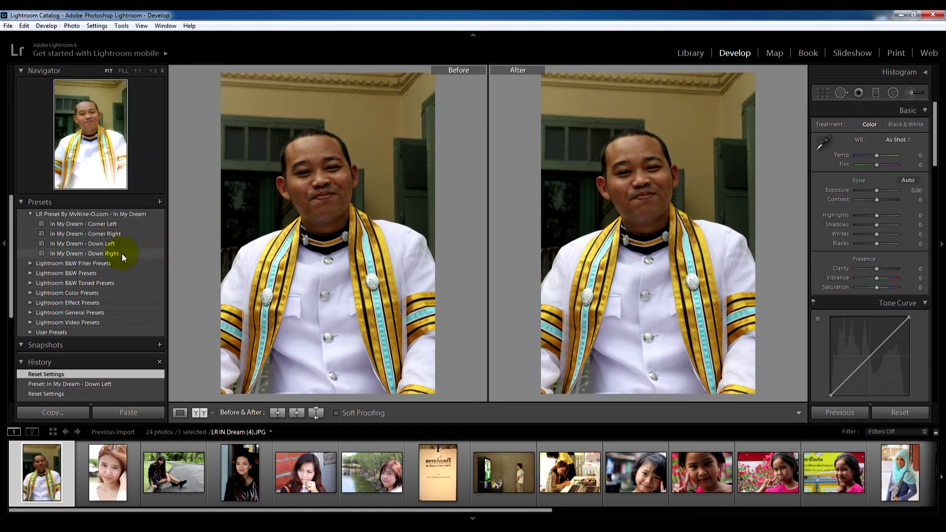
click(121, 254)
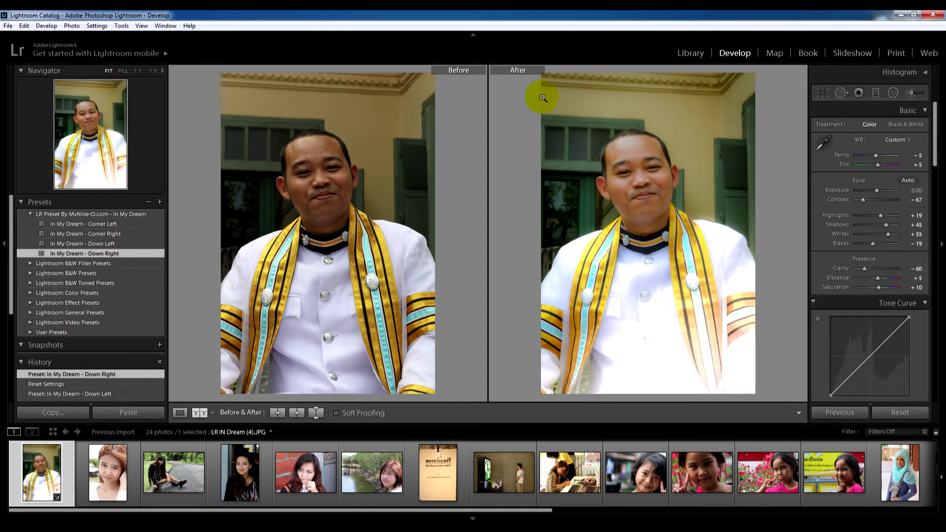
click(897, 412)
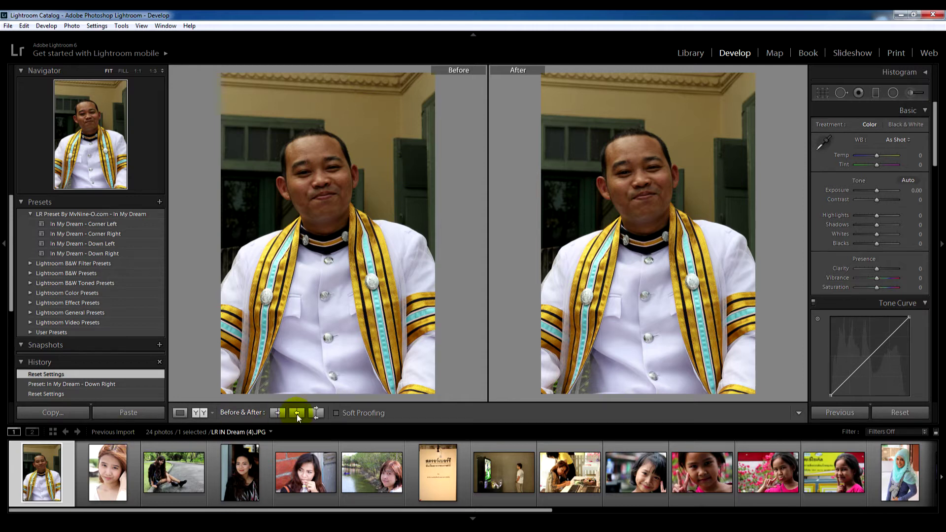
click(180, 412)
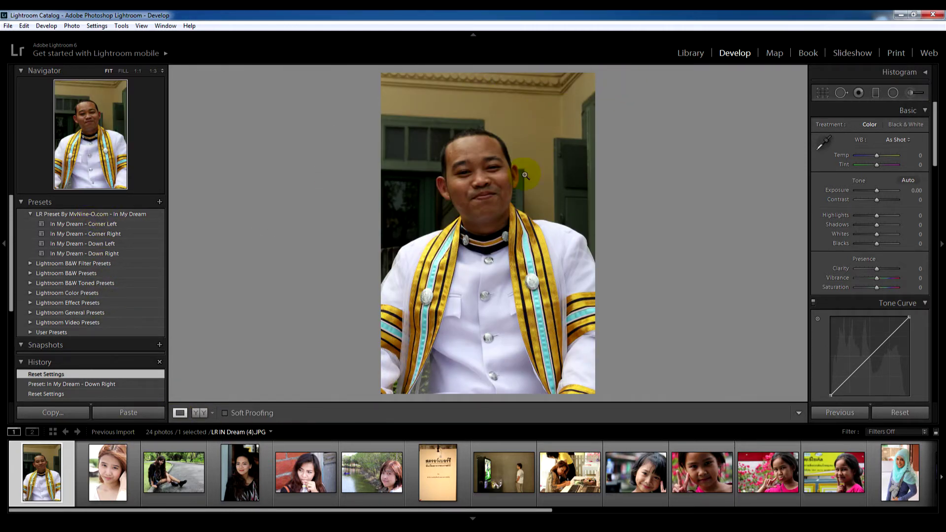
click(109, 224)
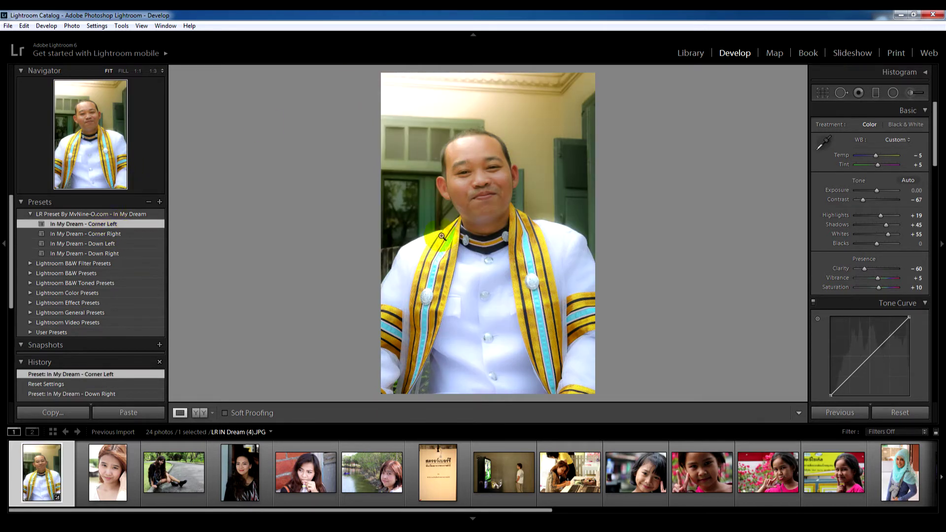
Reapply In My Dream - Corner Right, then set Shadows to +60 and Exposure to +0.36.
click(906, 415)
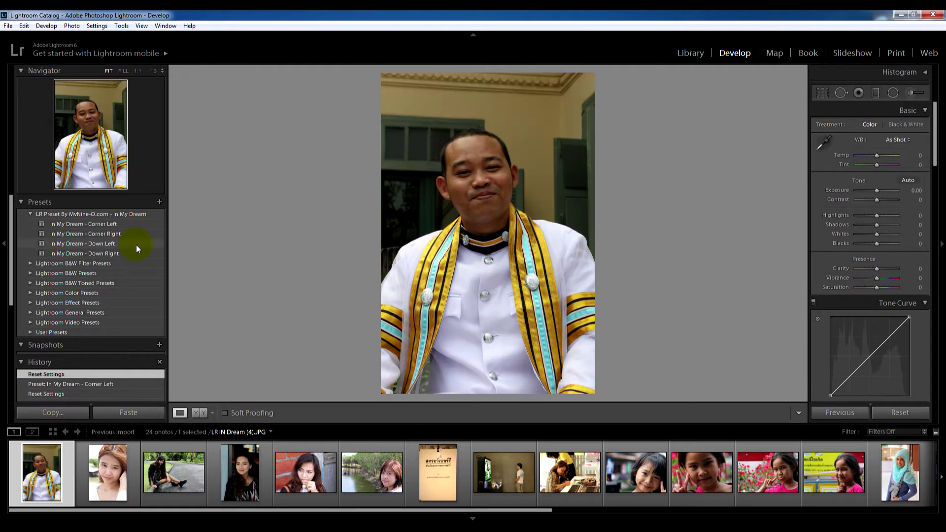
click(102, 235)
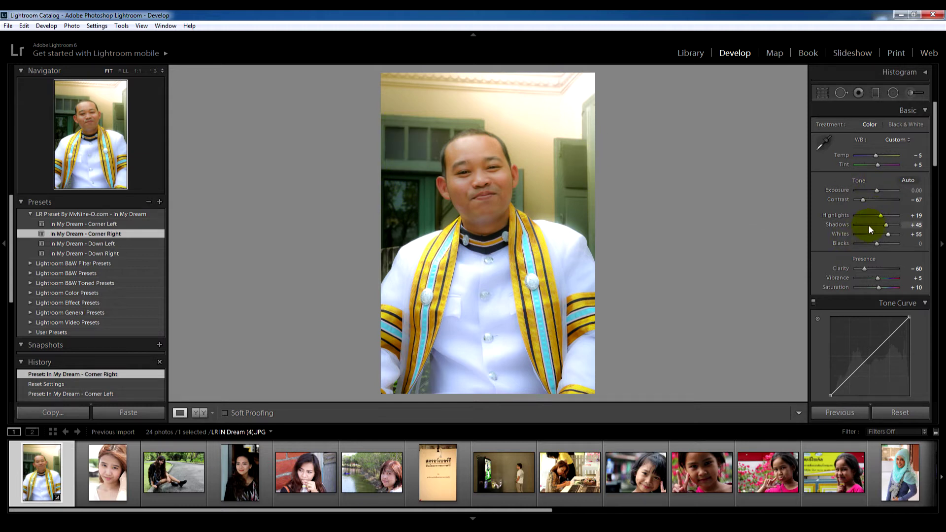
drag(888, 225, 890, 226)
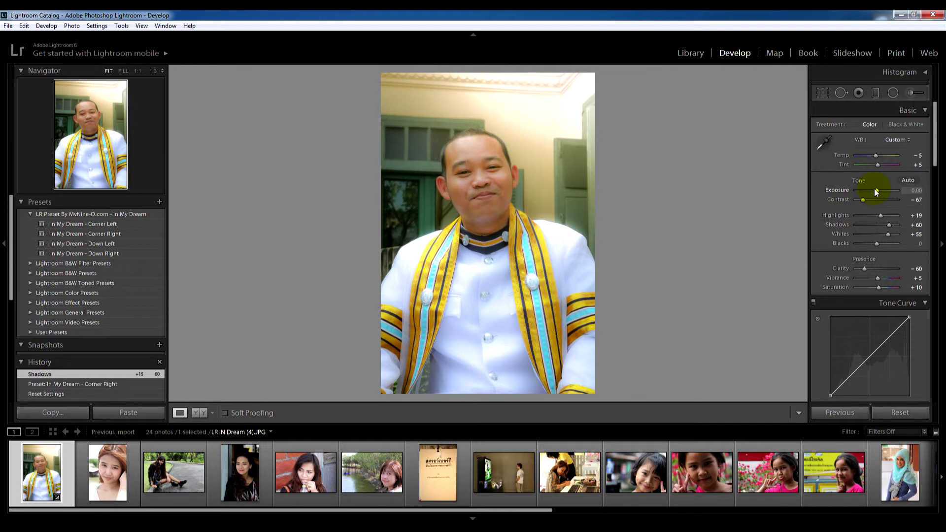
drag(874, 188, 877, 189)
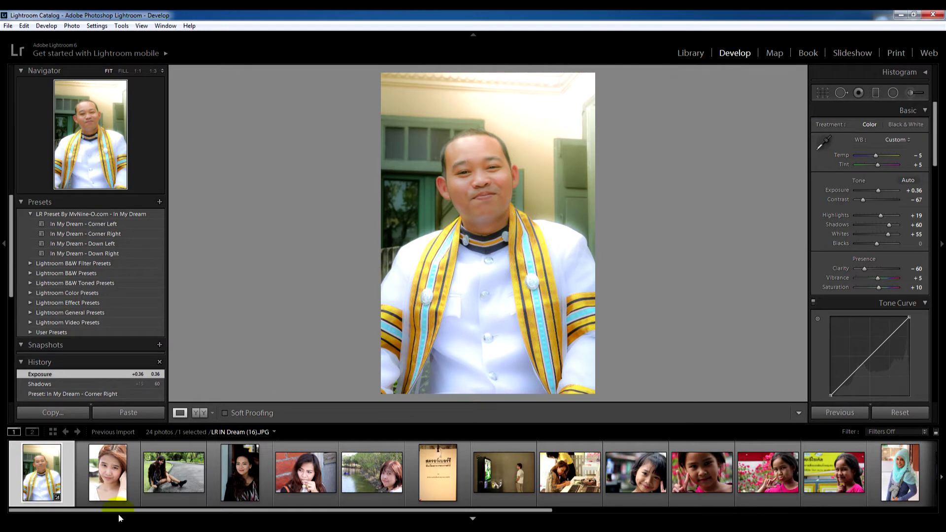
Select the woman's portrait and show the Histogram with the highlight clipping warning on.
click(104, 485)
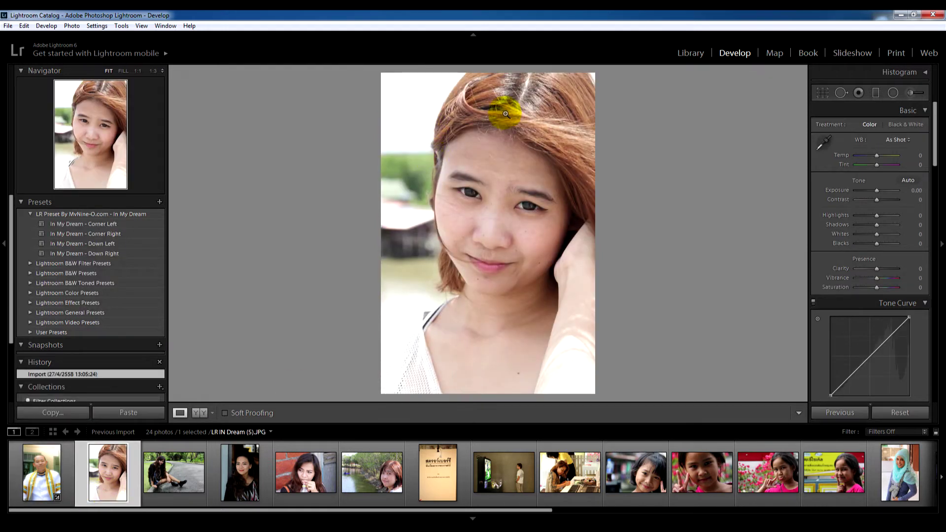
click(924, 74)
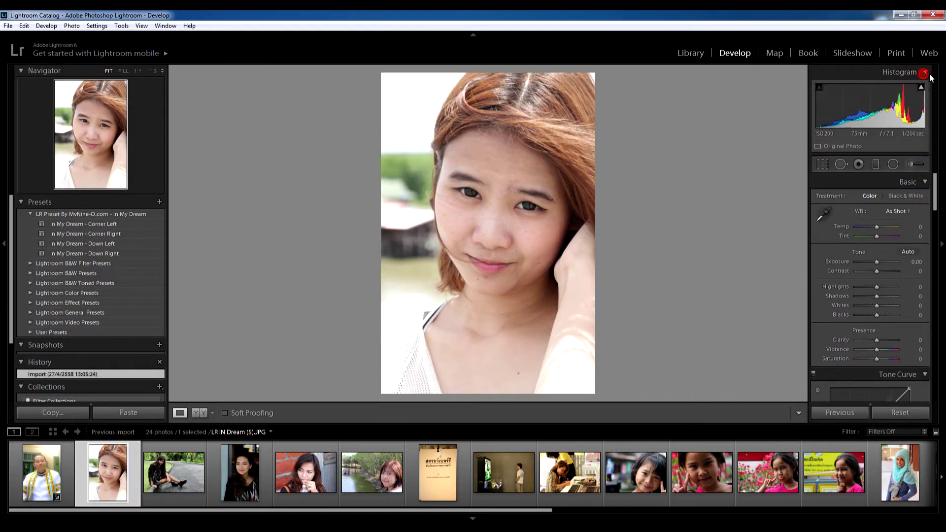
click(920, 87)
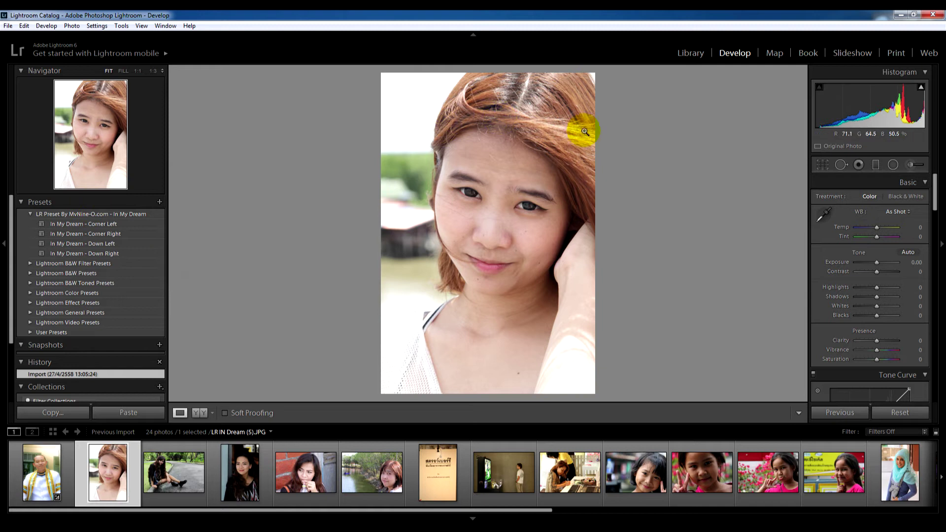
Apply In My Dream - Corner Left to the woman's portrait and compare Before/After side by side.
click(67, 223)
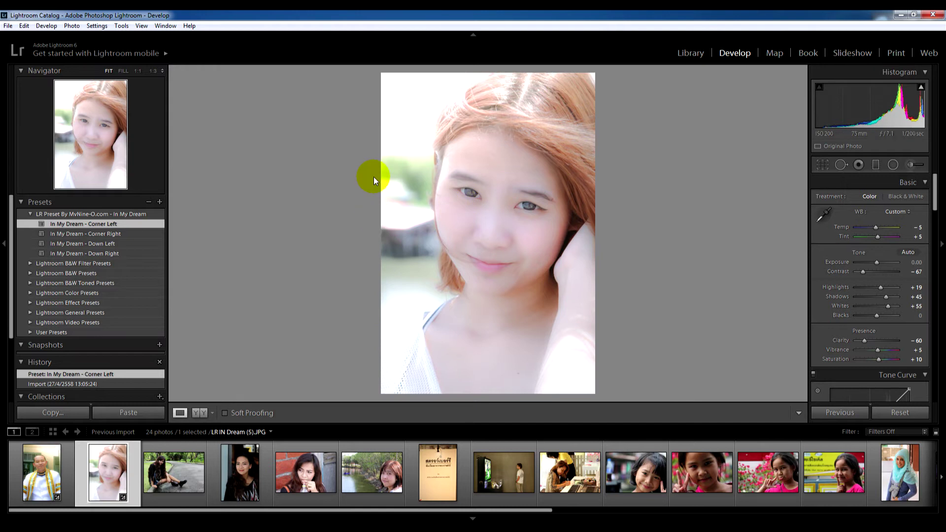
click(41, 493)
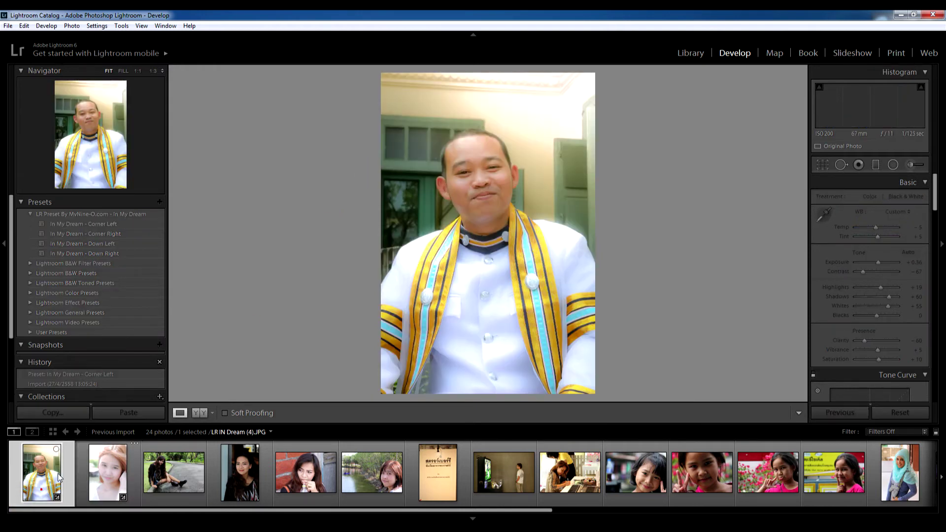
click(108, 482)
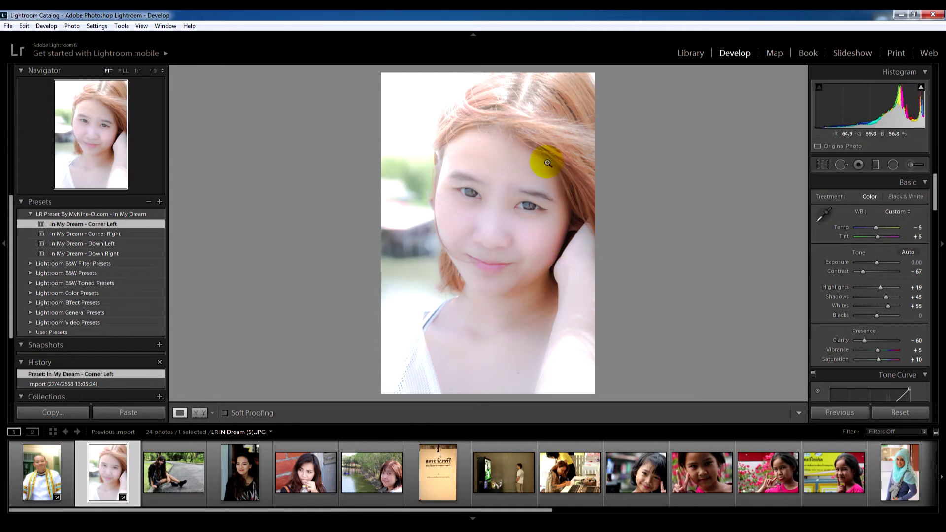
click(199, 413)
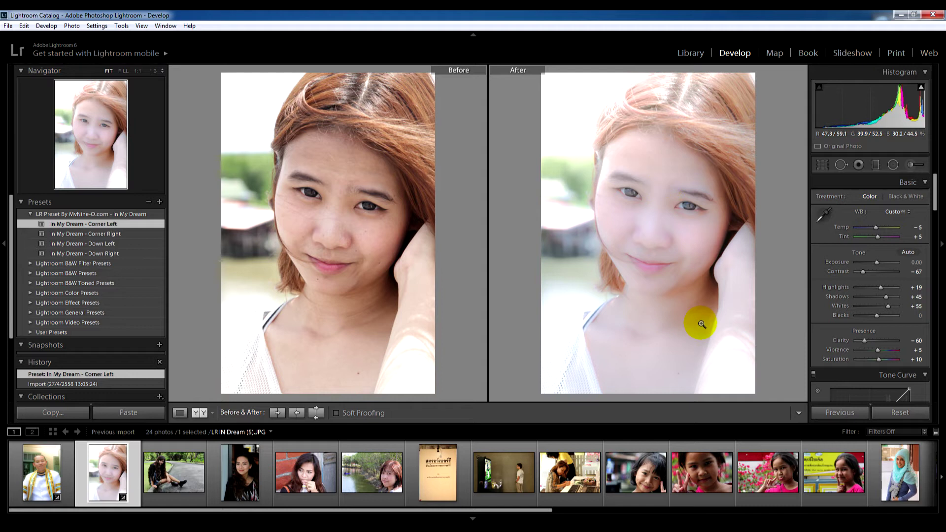
Return to Loupe view and warm the woman's portrait to Temp +17, undoing a first attempt.
click(179, 413)
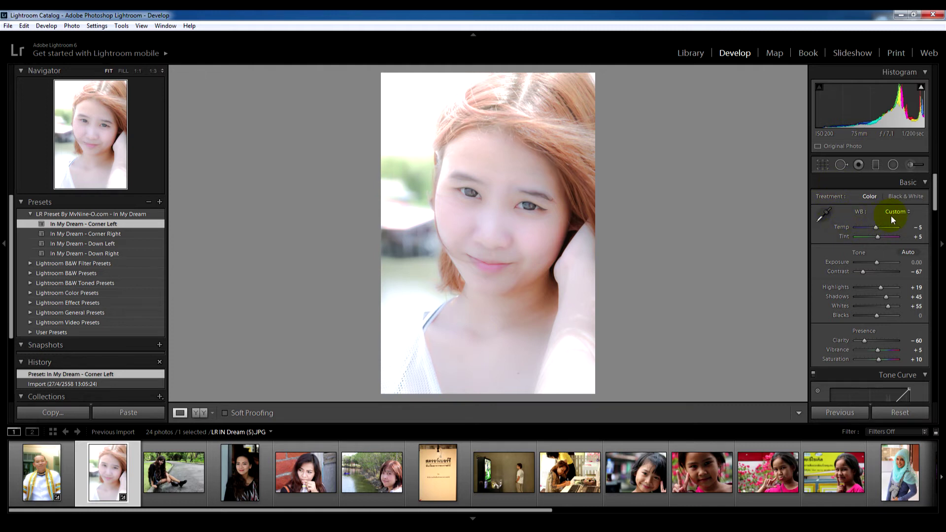
drag(840, 228, 880, 229)
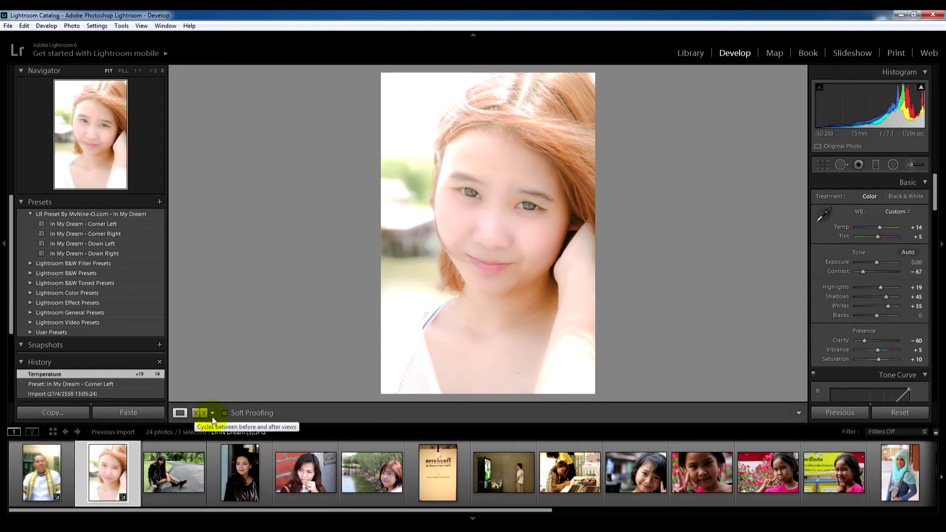
key(ctrl+z)
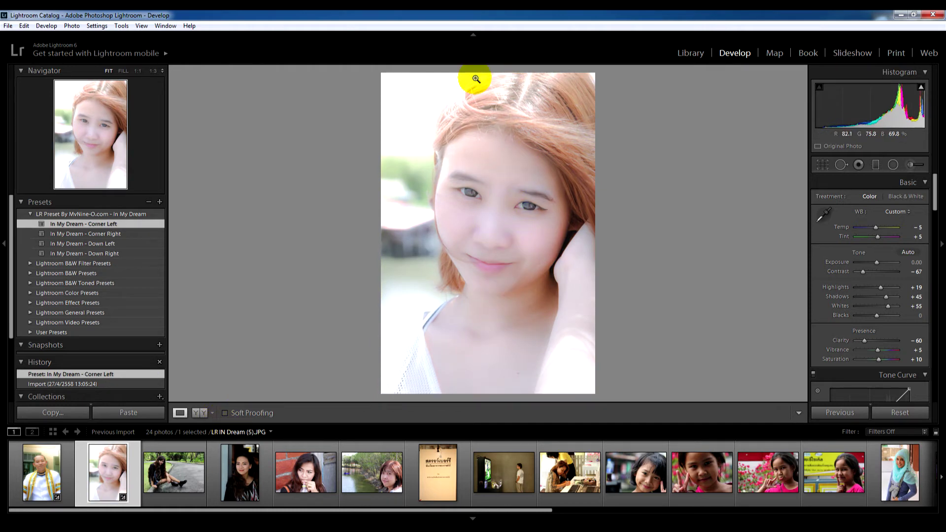
drag(877, 228, 882, 228)
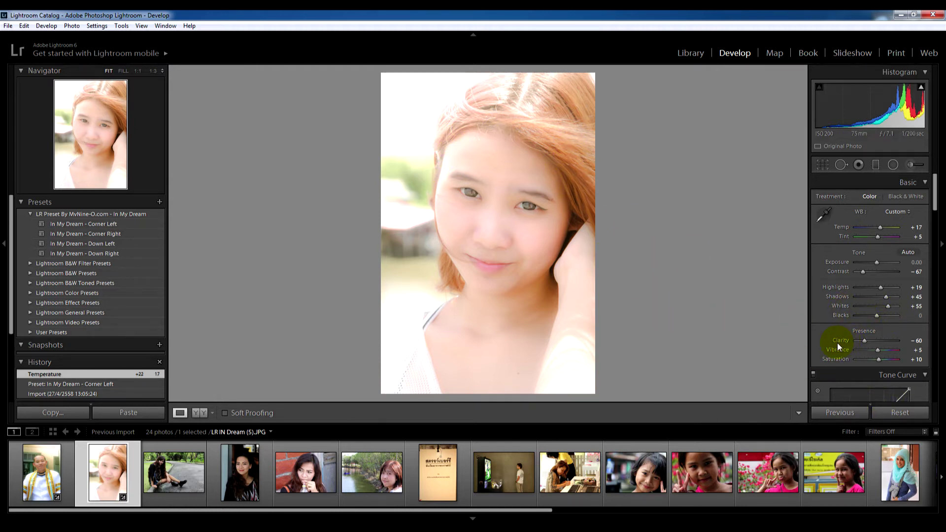
Set Clarity -43 and Contrast -48, and settle Highlights at -24 after overshooting to -100.
drag(863, 341, 867, 344)
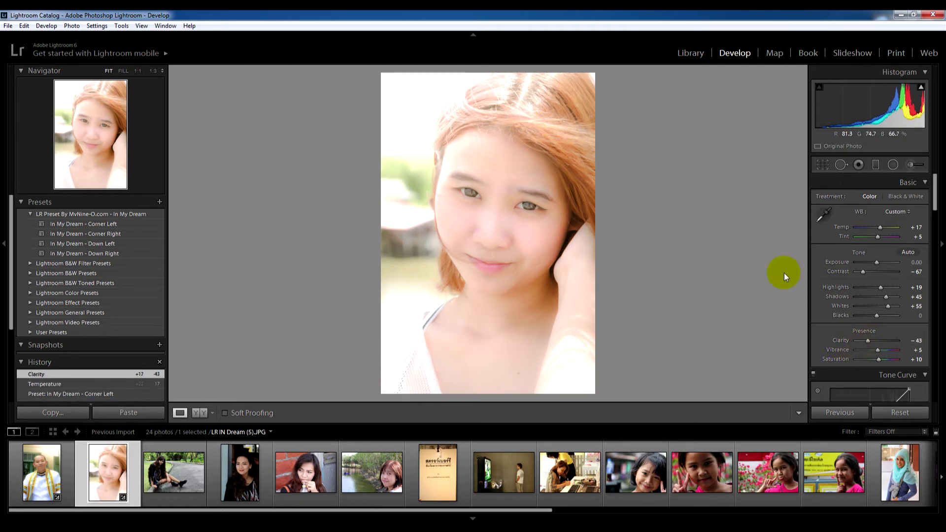
drag(861, 270, 867, 274)
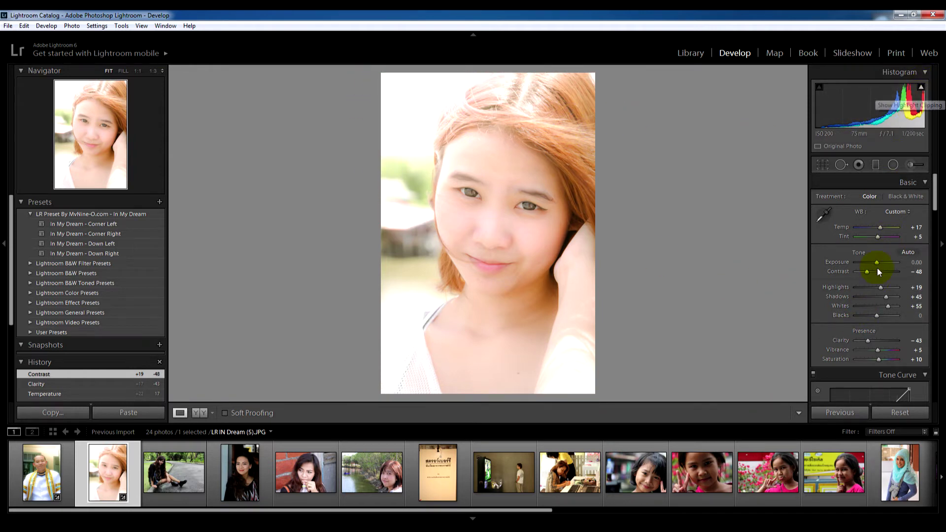
drag(880, 289, 870, 292)
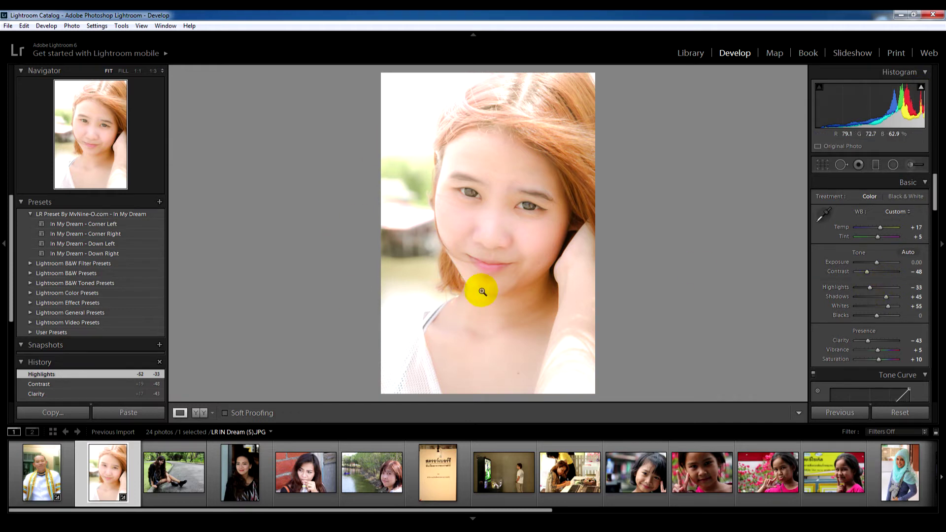
drag(870, 289, 839, 289)
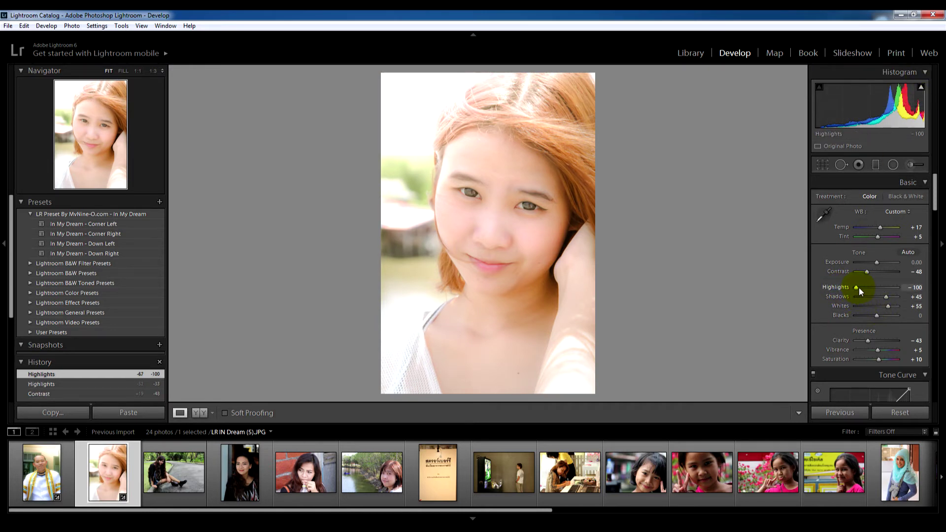
drag(858, 288, 873, 288)
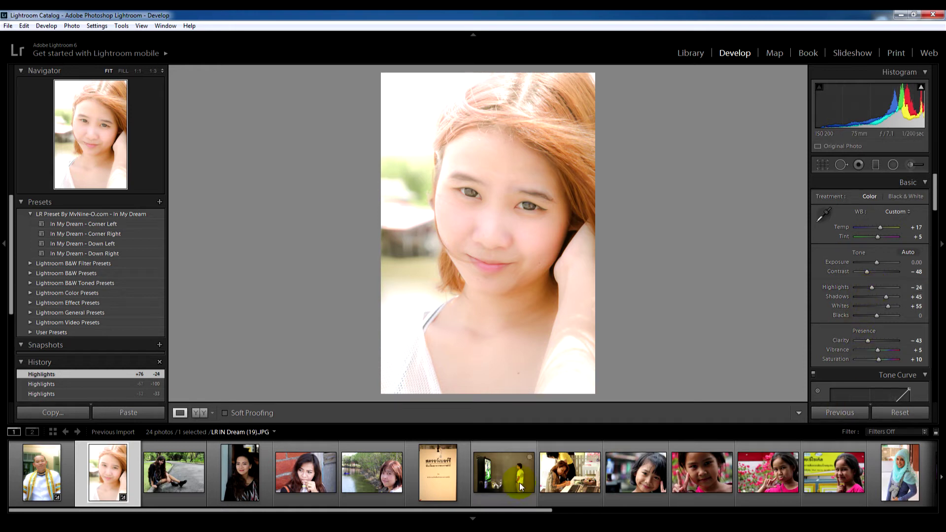
click(174, 473)
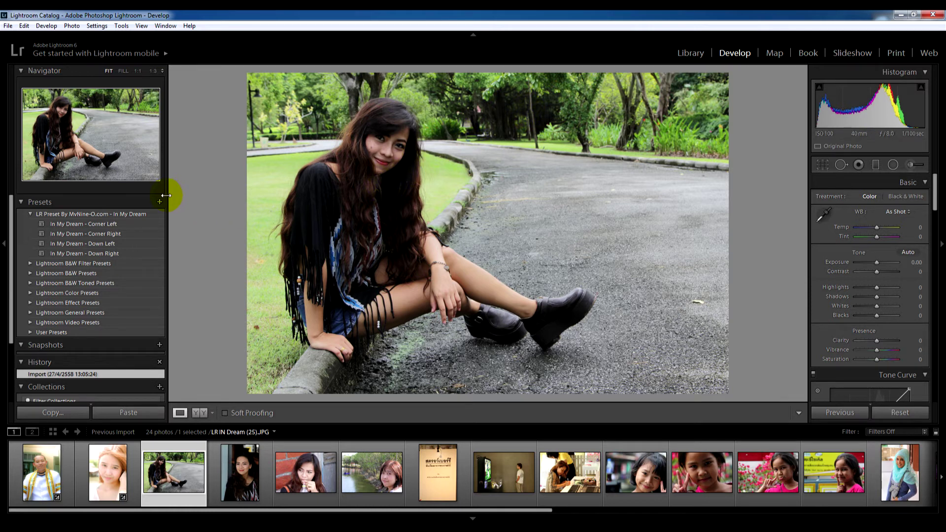
drag(166, 195, 142, 195)
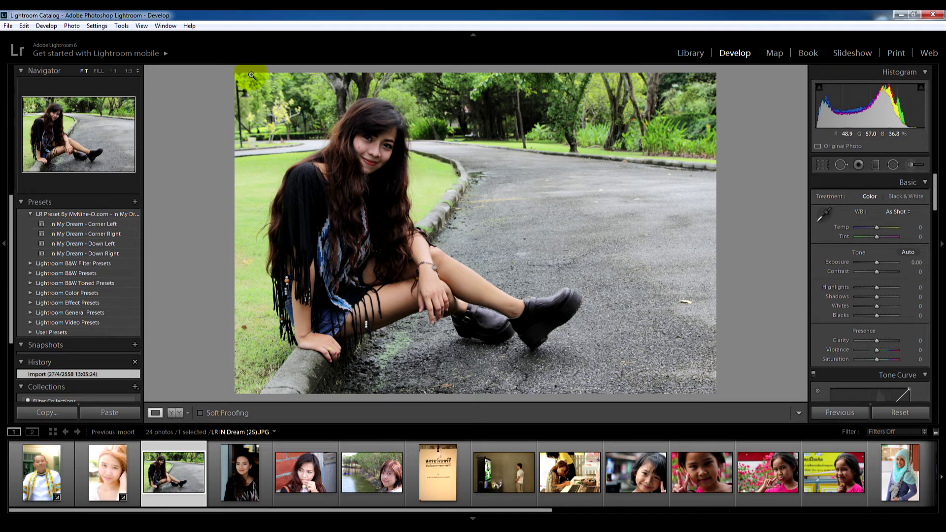
Apply In My Dream - Corner Left with Temp +10 and Blacks -24, checking the face at 1:1.
click(111, 225)
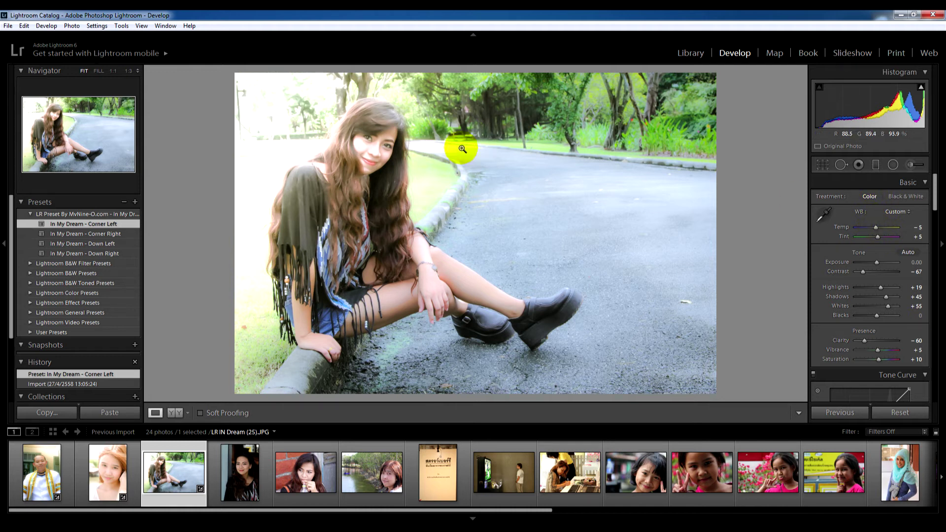
drag(876, 228, 877, 227)
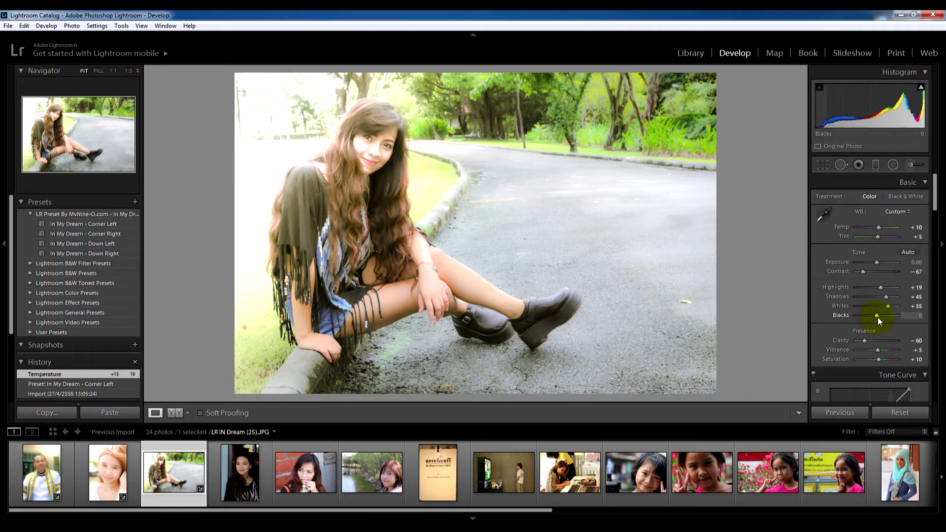
drag(868, 318, 870, 317)
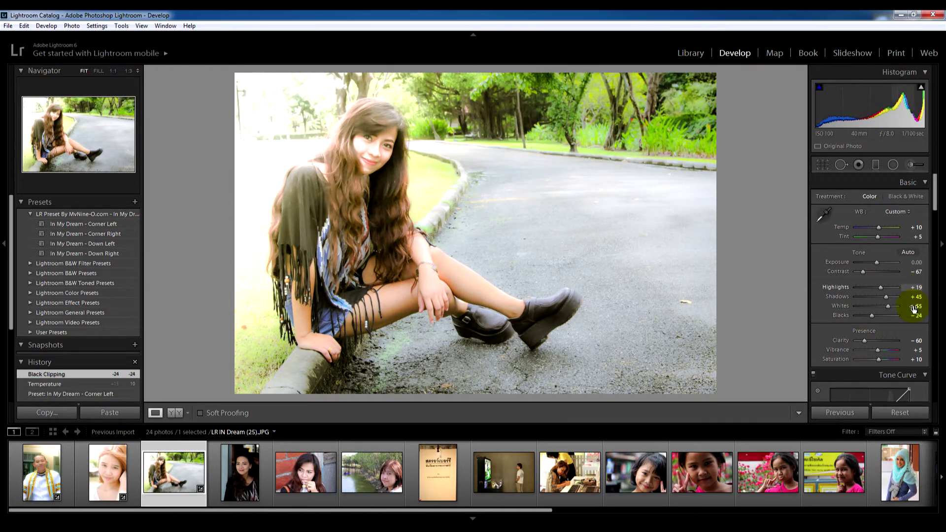
click(350, 164)
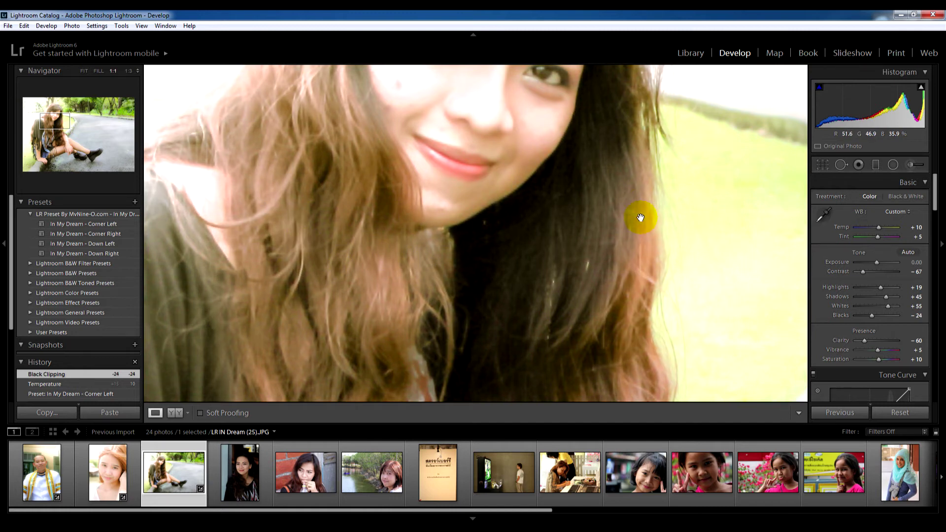
click(618, 230)
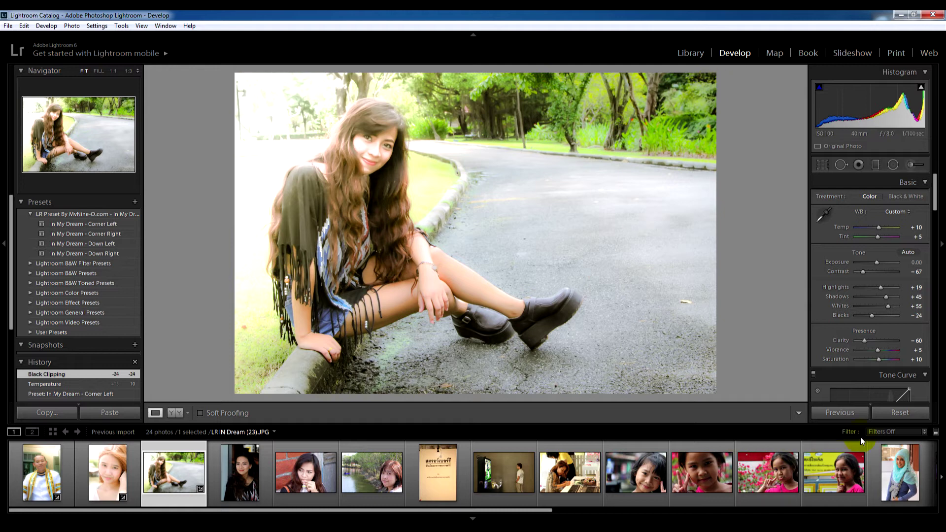
Reset and try In My Dream - Corner Right with Shadows +71, brighter Exposure, more Clarity, Temp +10.
click(900, 413)
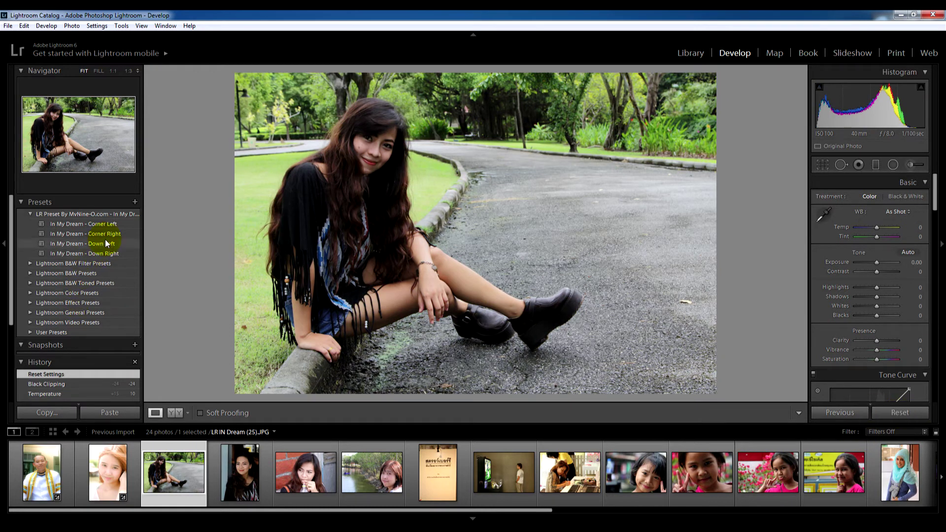
click(107, 233)
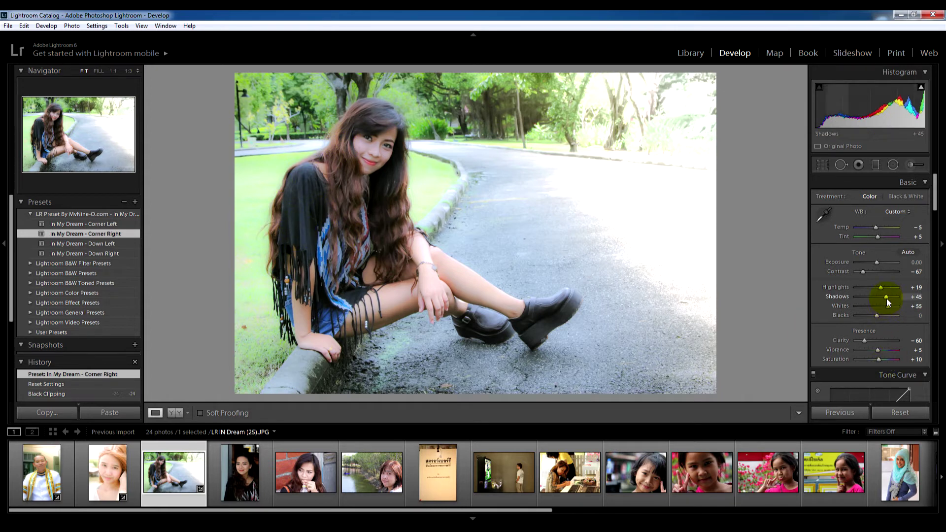
drag(885, 297, 891, 297)
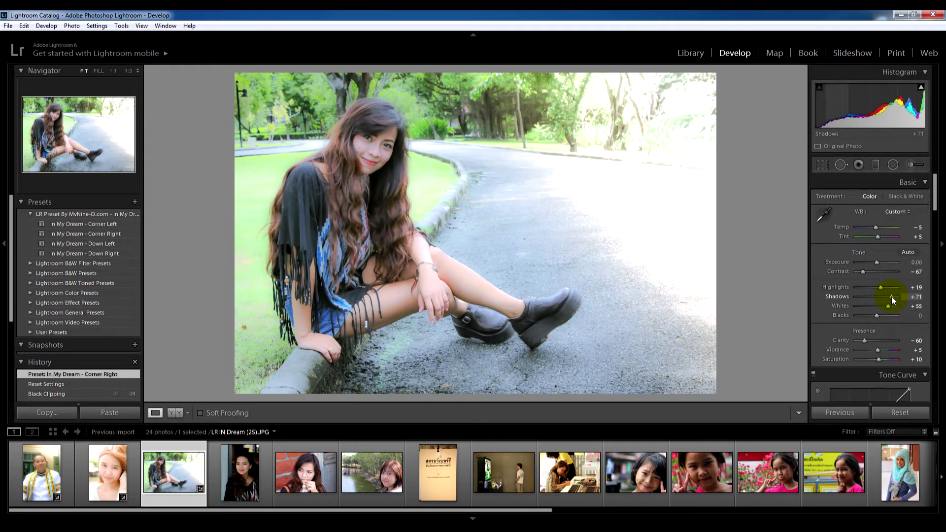
drag(880, 260, 877, 265)
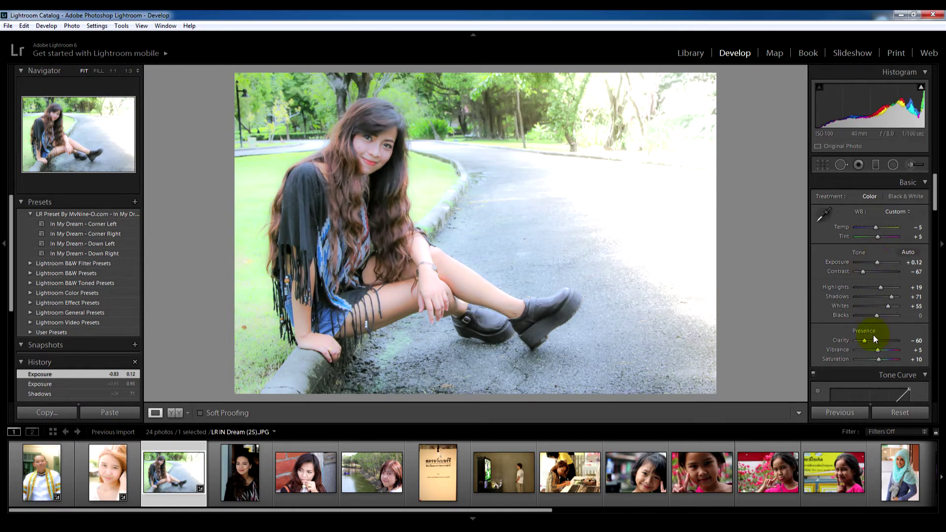
drag(864, 341, 876, 341)
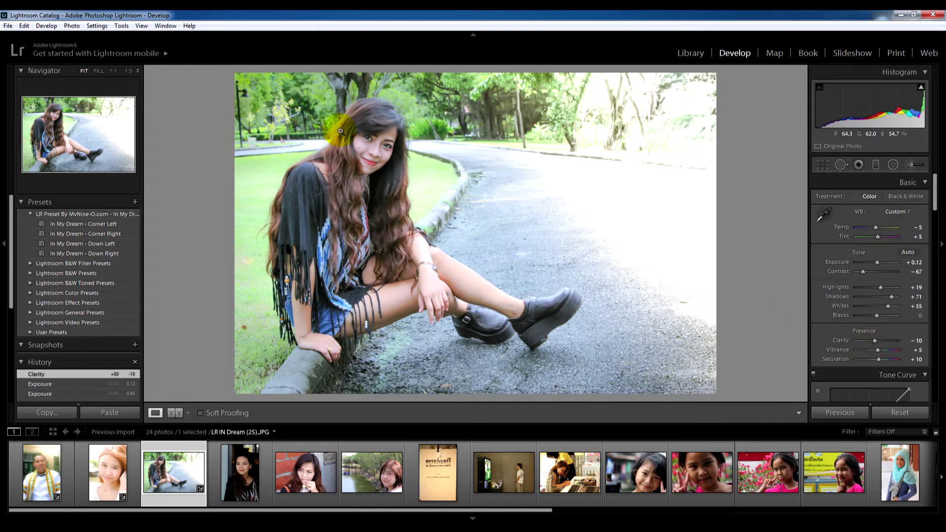
drag(876, 228, 878, 228)
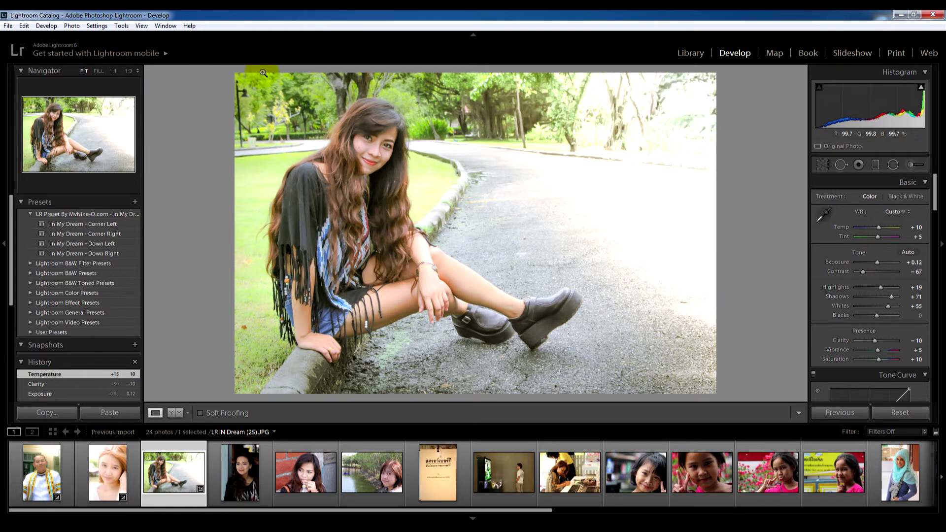
Reset again, reapply In My Dream - Corner Left, and move to the next photo.
click(893, 415)
click(84, 224)
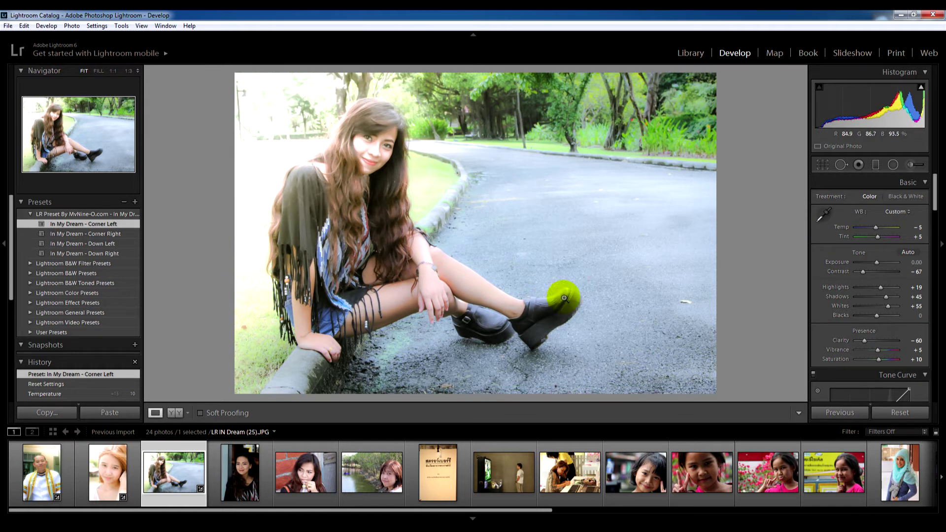
key(Right)
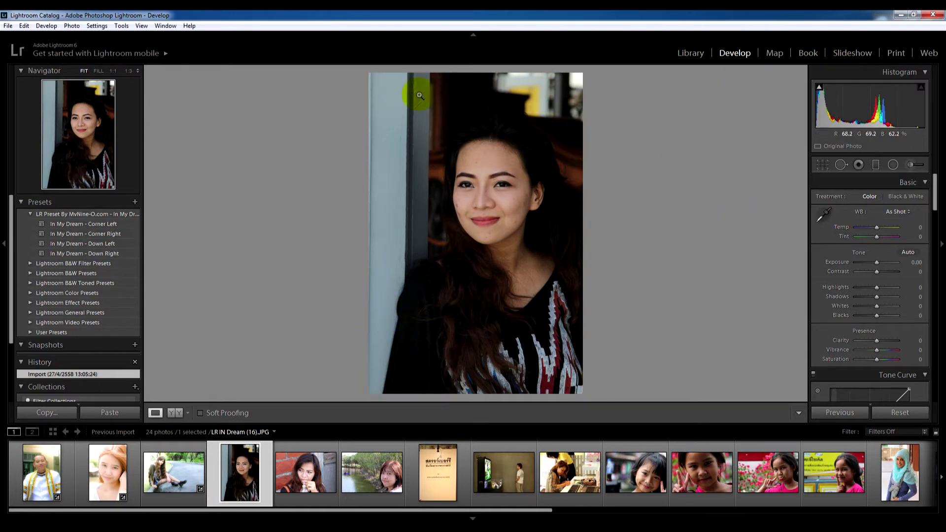
Give the doorway portrait Corner Left, Clarity -38, Temp +10; apply Corner Right to the brick-wall portrait.
click(82, 233)
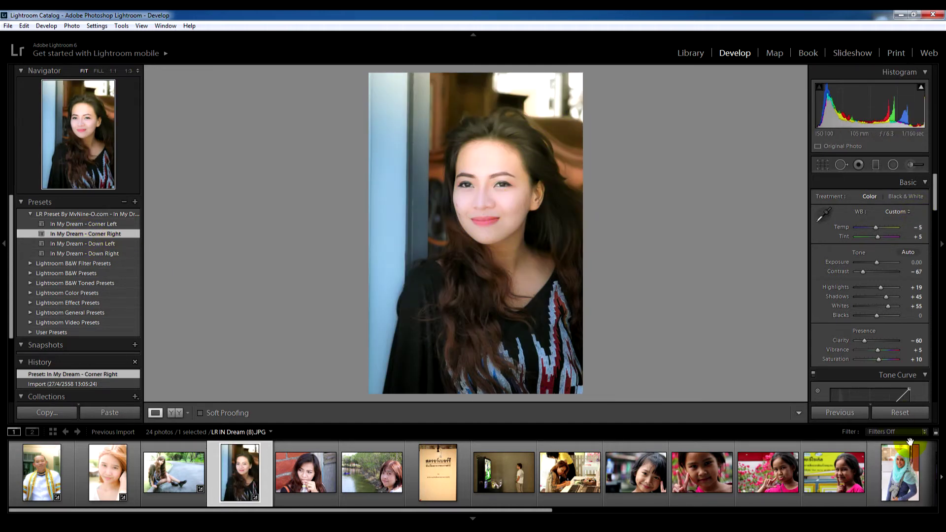
key(ctrl+shift+r)
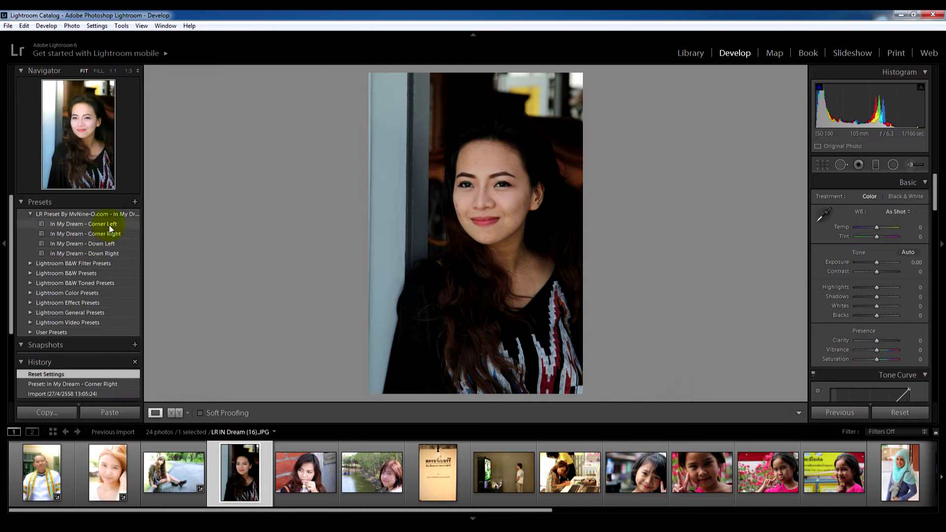
click(110, 224)
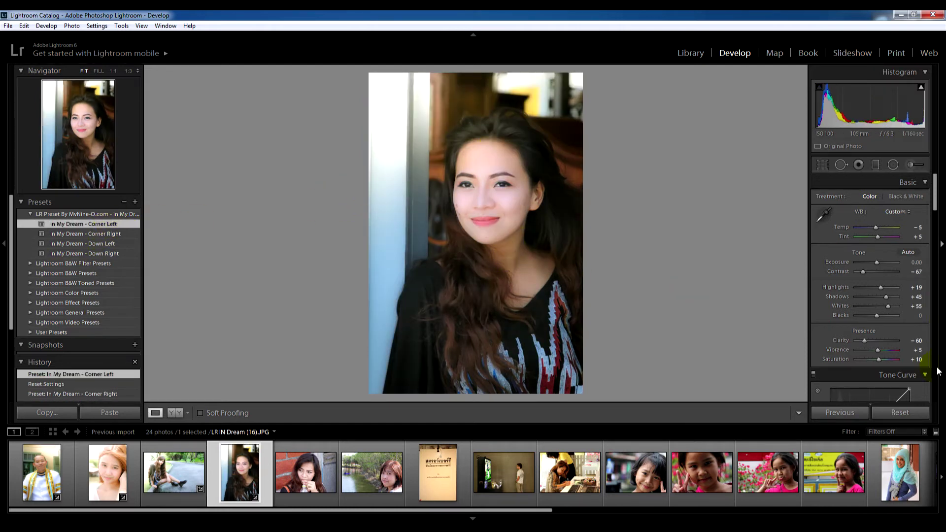
drag(867, 341, 870, 344)
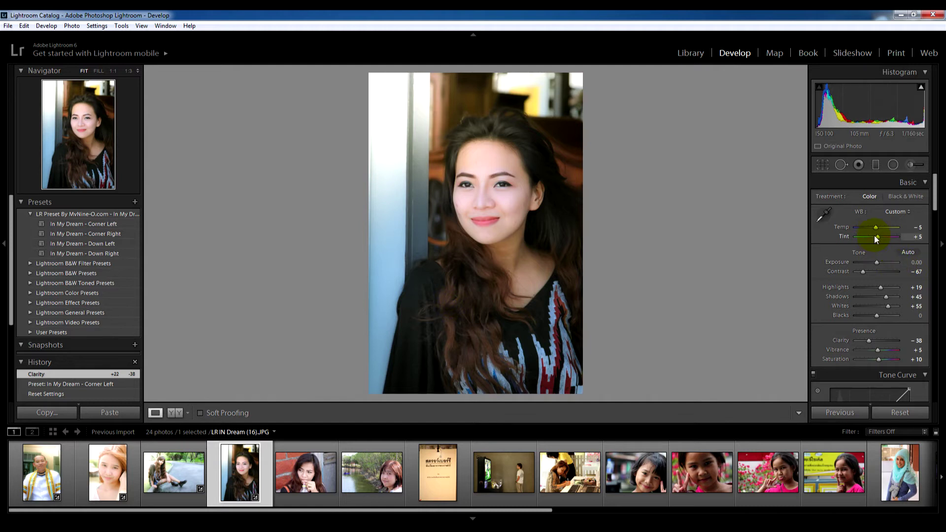
drag(875, 227, 879, 229)
click(309, 127)
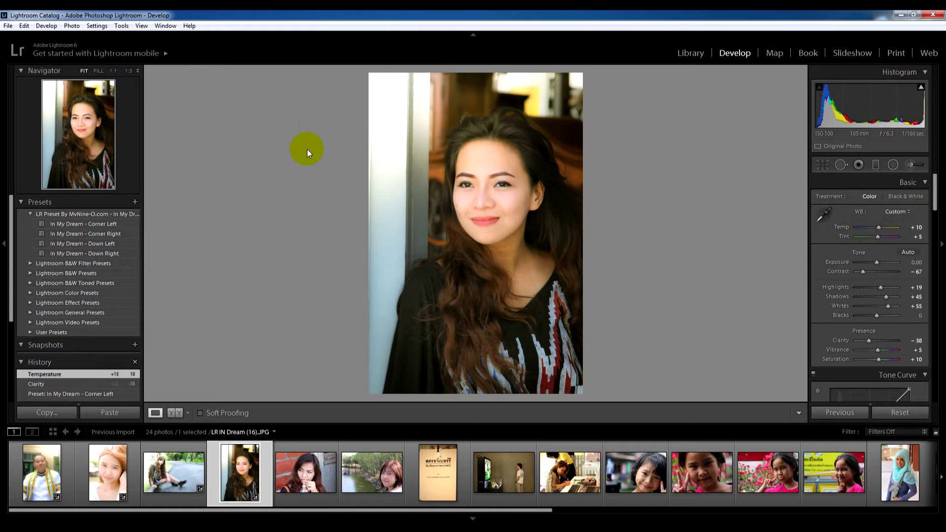
click(306, 485)
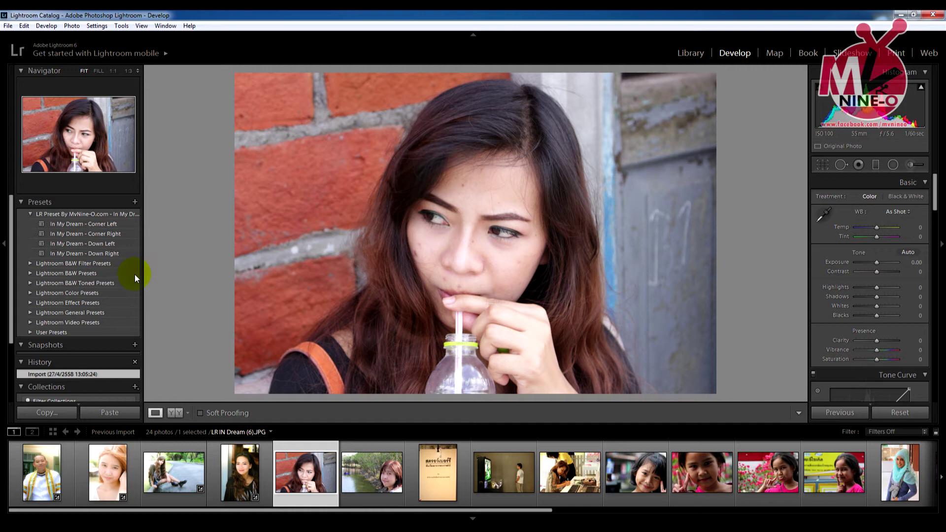
click(109, 233)
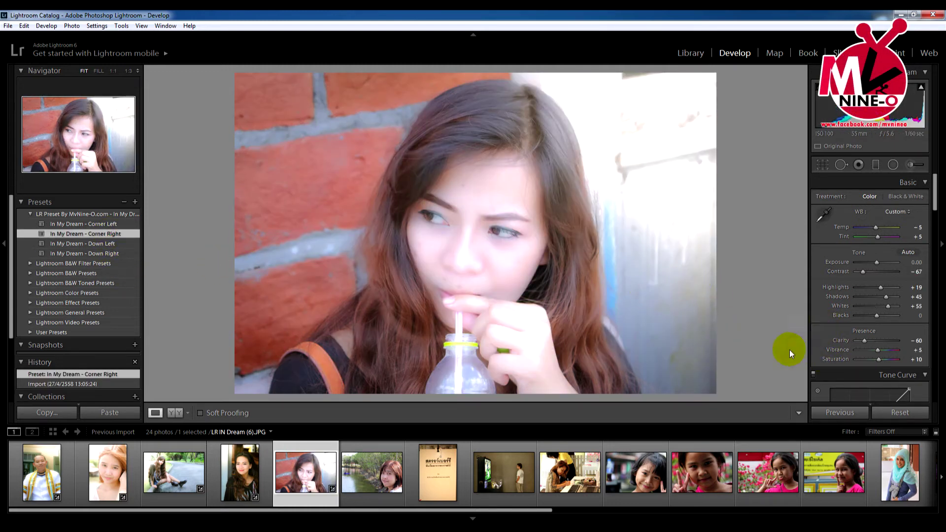
Set the brick-wall portrait to Temp +10 and Clarity -2, then open the lakeside portrait.
drag(876, 228, 879, 228)
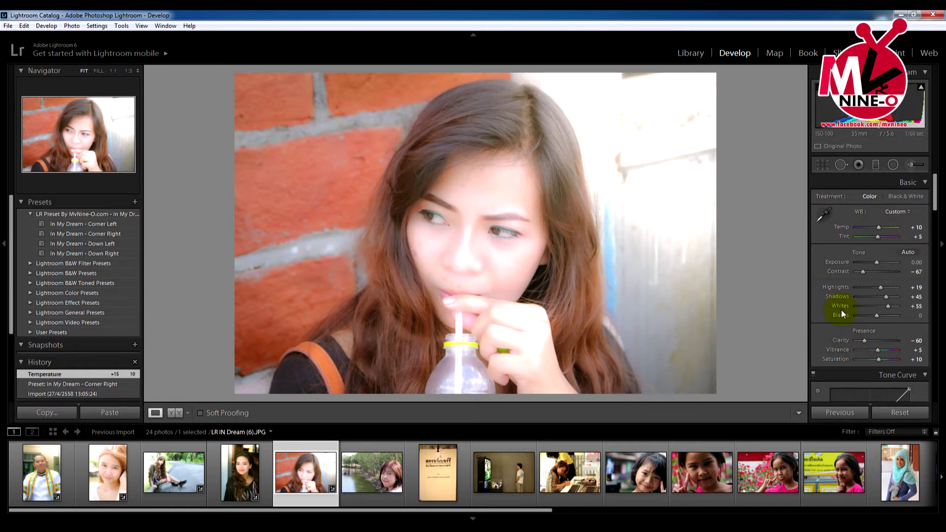
drag(863, 341, 874, 342)
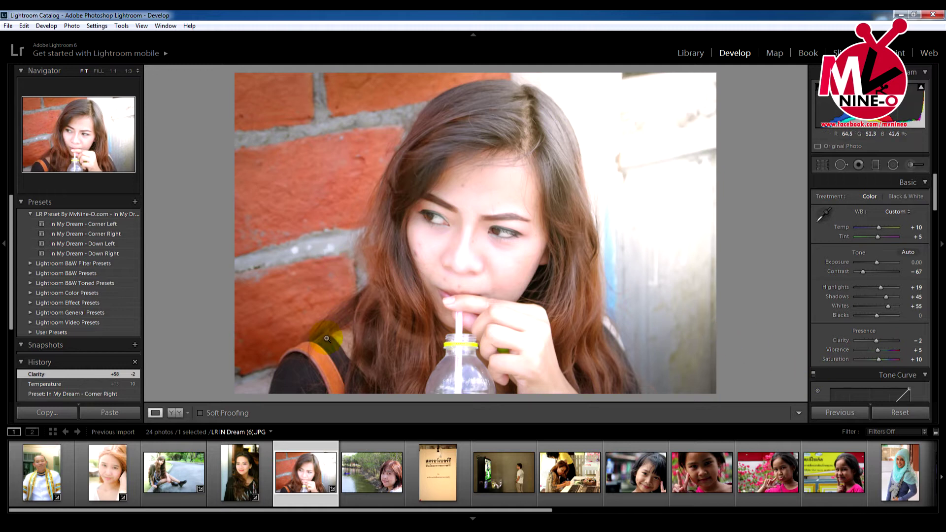
click(377, 475)
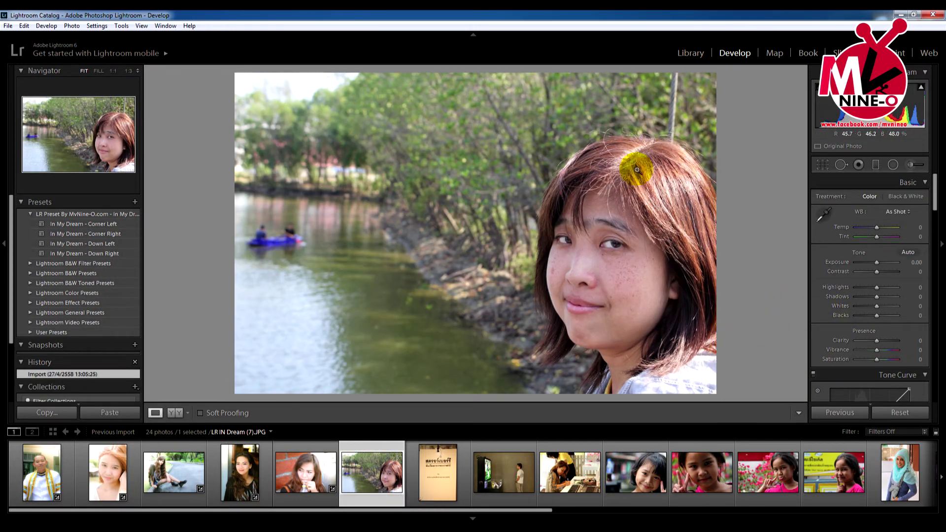
Apply In My Dream - Corner Right to the lakeside portrait with Temp +10, Clarity -29, Blacks -21.
click(109, 233)
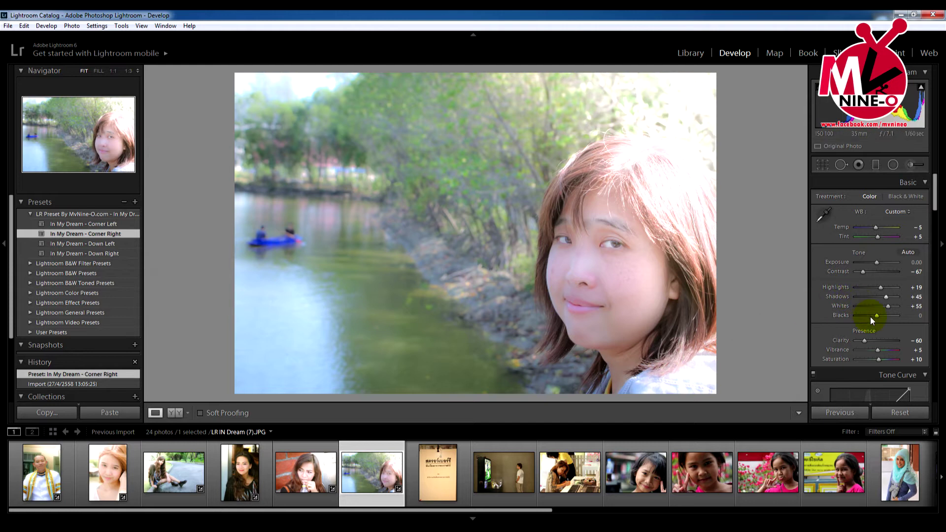
drag(877, 226, 880, 229)
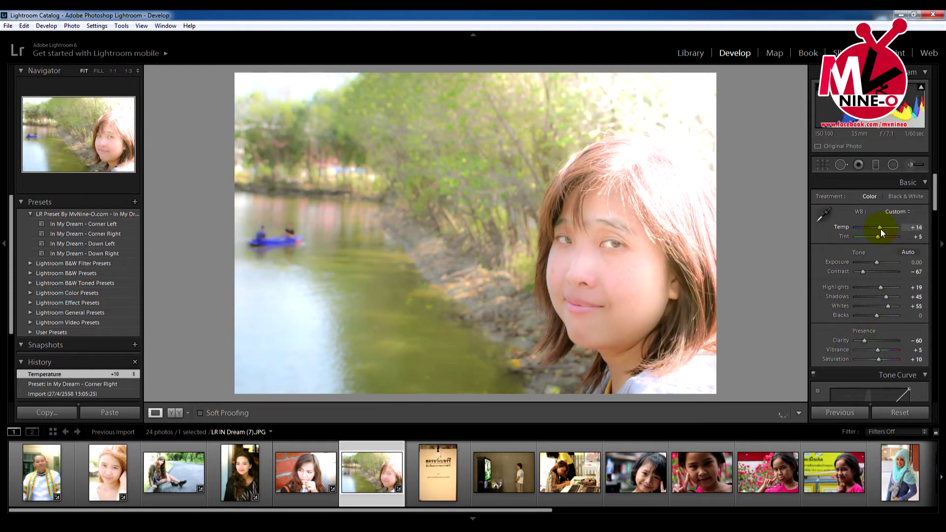
drag(864, 342, 870, 342)
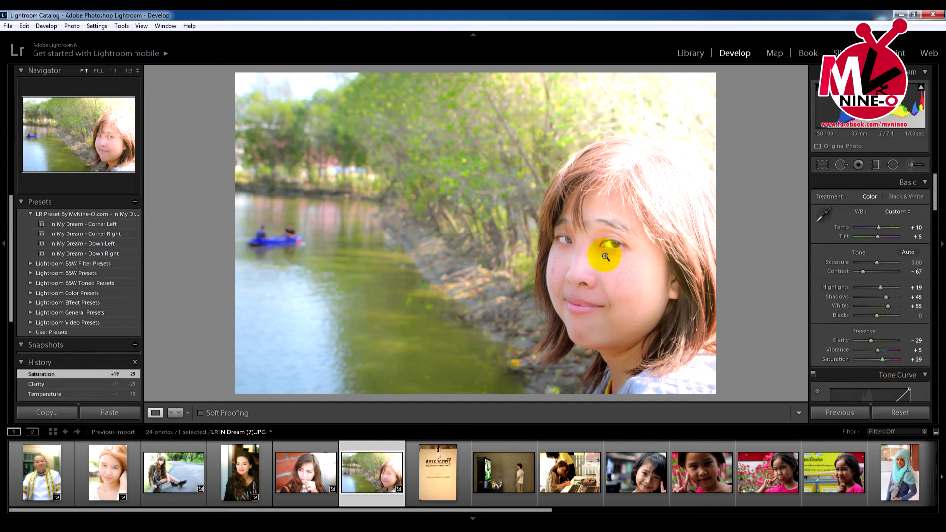
drag(876, 315, 872, 315)
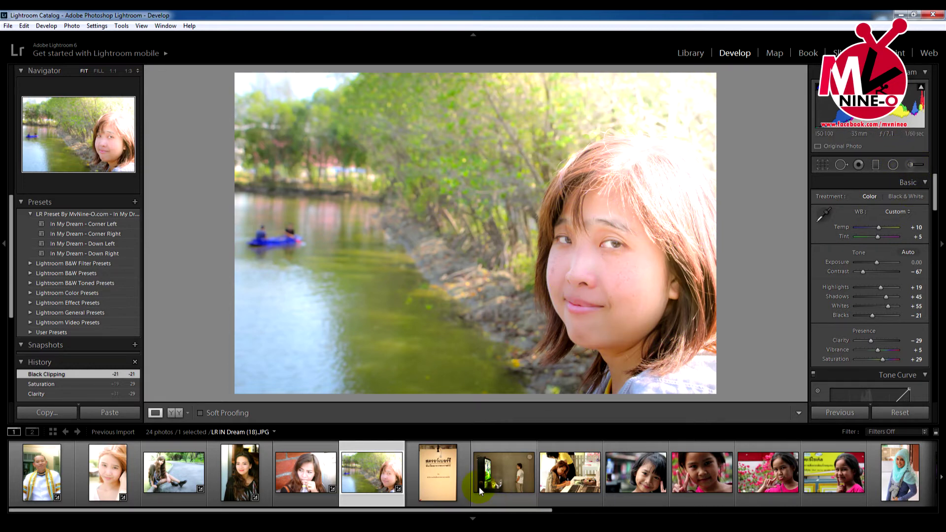
Give the Thai sign photo In My Dream - Down Left with Clarity -24, then open the gallery shot.
click(427, 496)
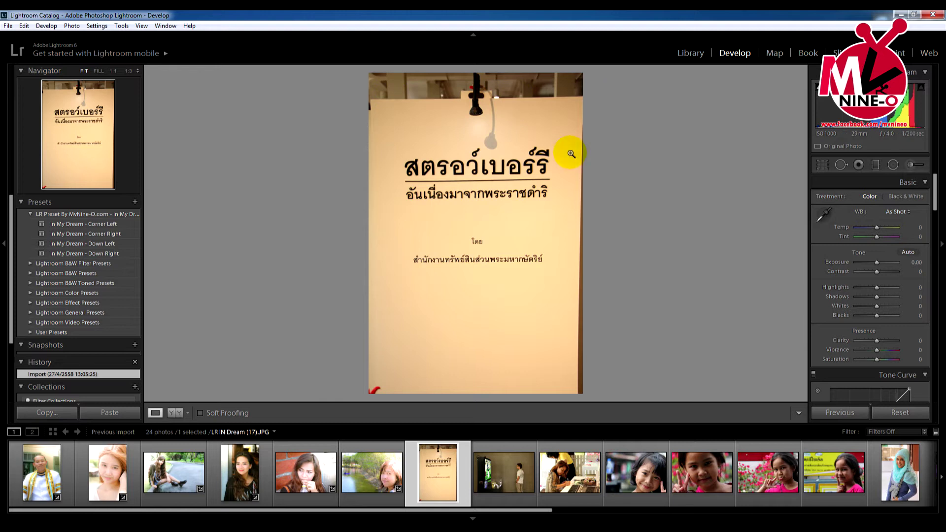
click(90, 244)
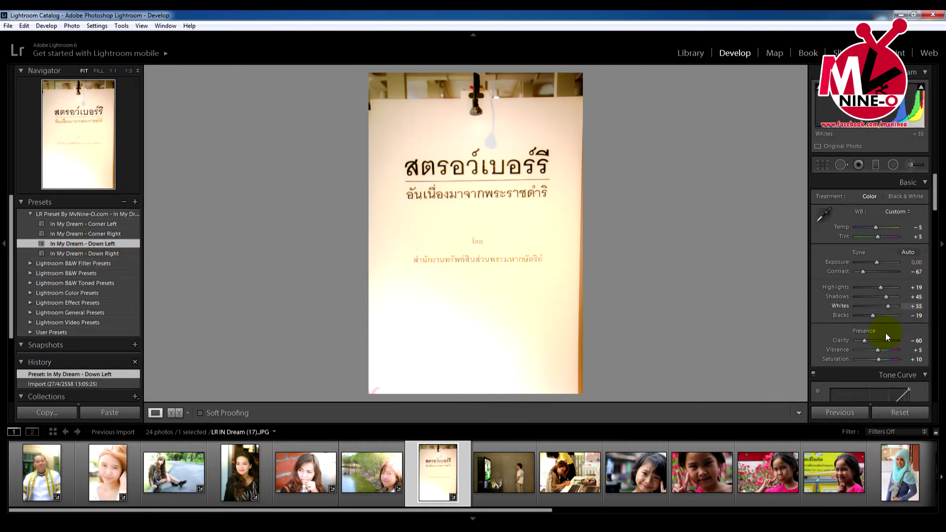
drag(864, 343, 871, 343)
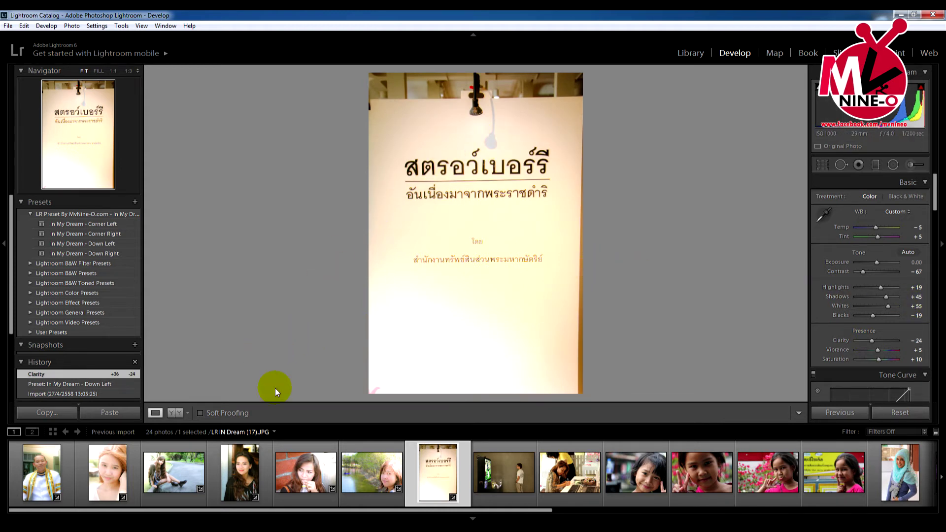
click(504, 483)
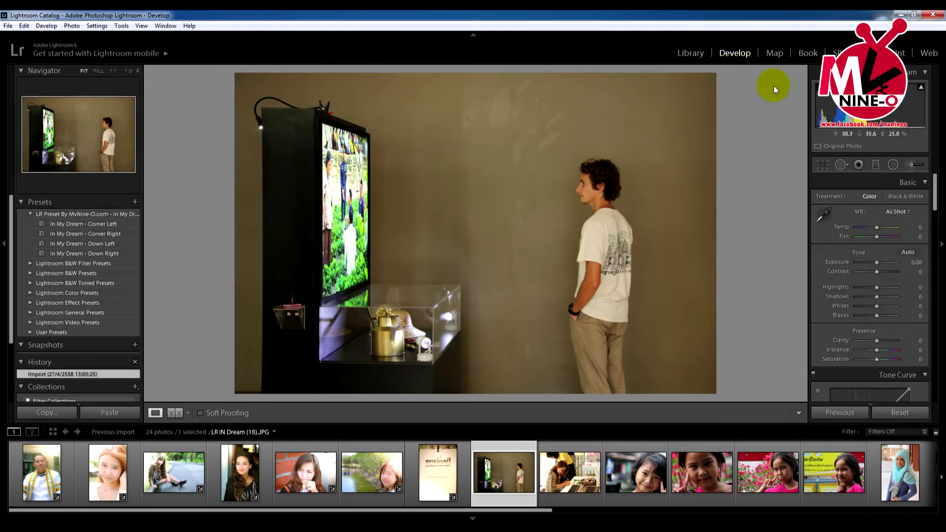
Apply In My Dream - Corner Right to the display photo, compare Before/After, and set Clarity -36.
click(81, 234)
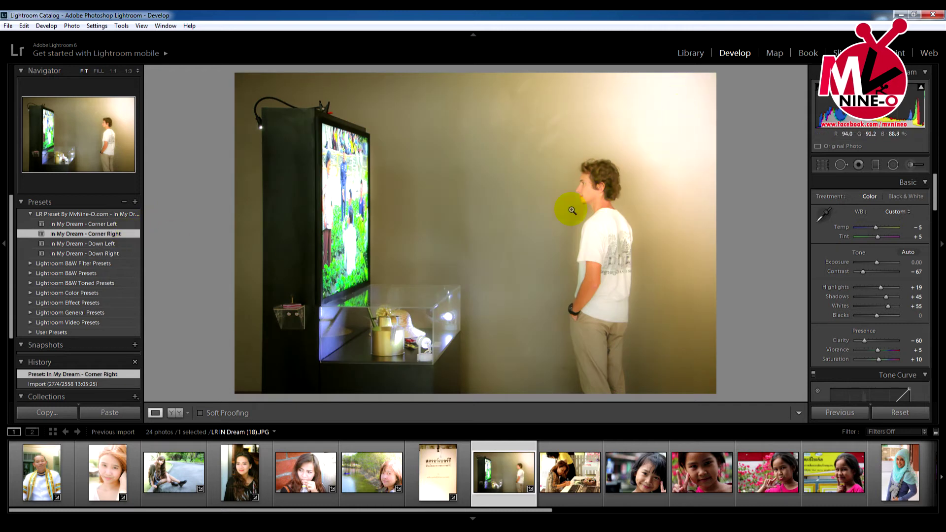
click(173, 412)
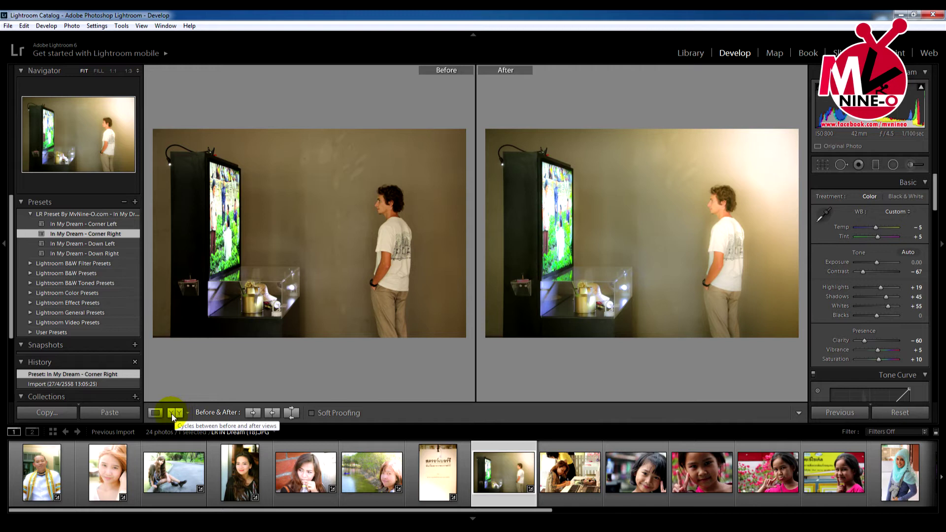
click(152, 414)
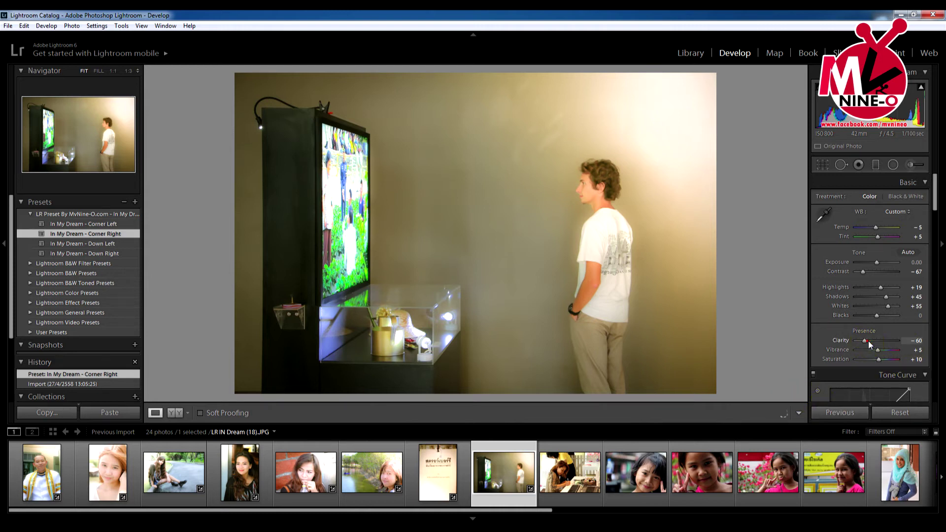
drag(869, 341, 871, 340)
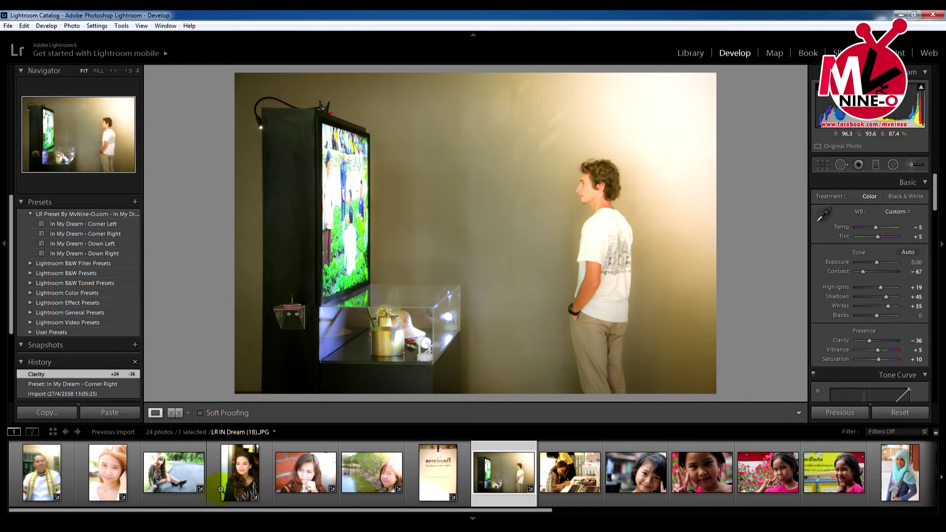
Give the writing-woman photo In My Dream - Corner Left, then open the smiling girl photo.
scroll(526, 490, down, 2)
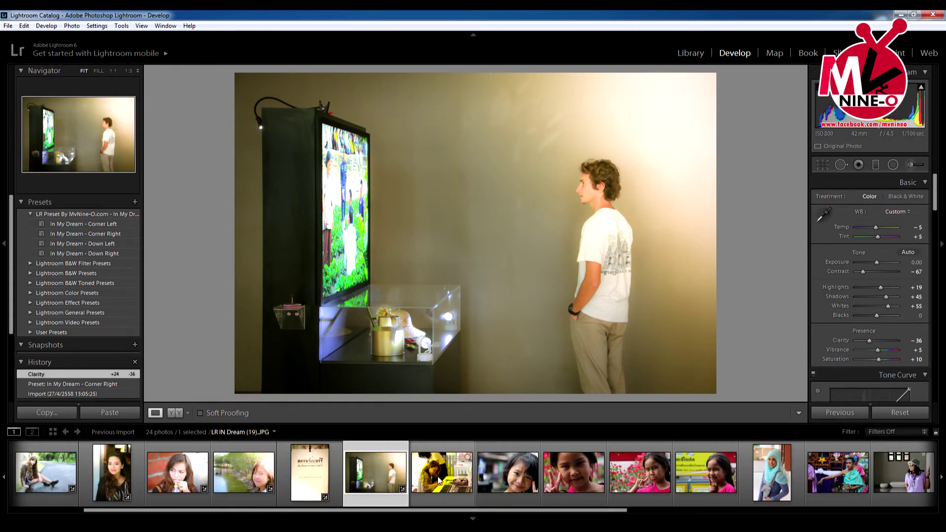
click(443, 481)
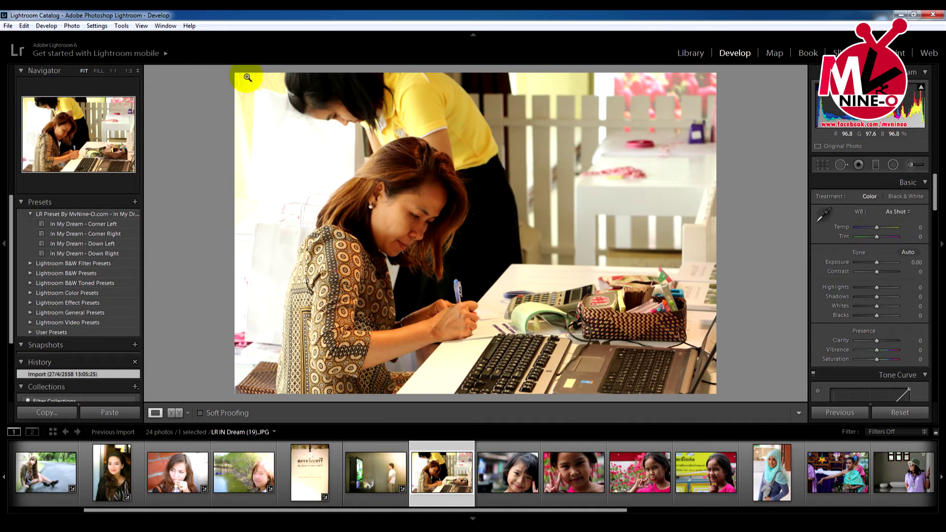
click(95, 224)
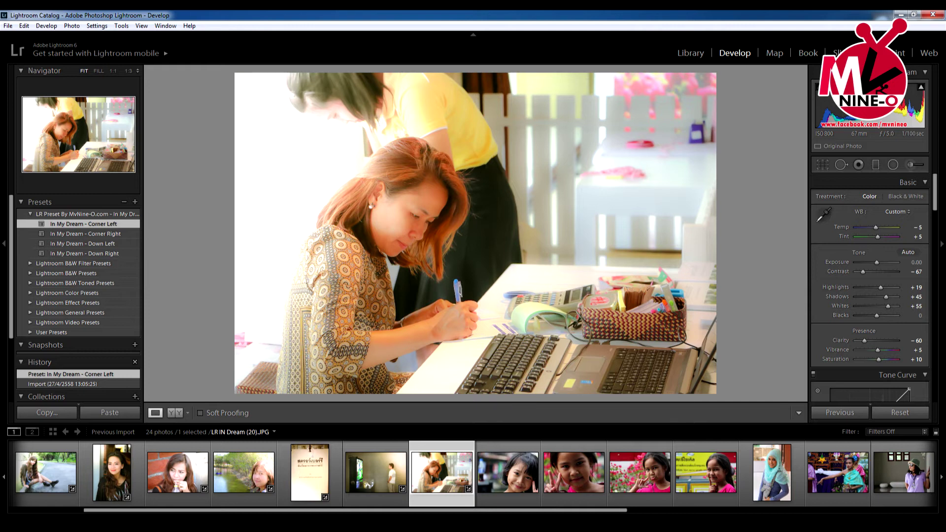
click(507, 487)
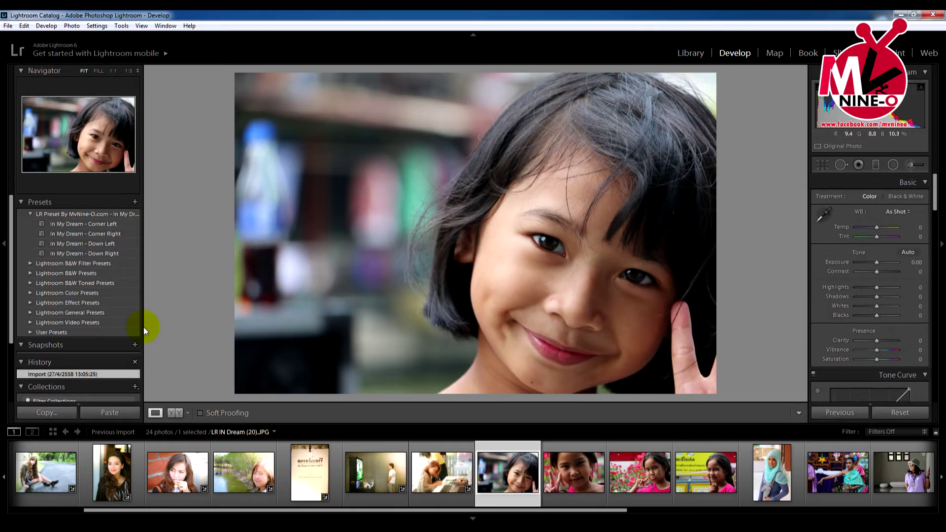
Give the smiling girl Corner Right with Temp +17 and Tint +31, then open the peace-sign photo.
click(107, 223)
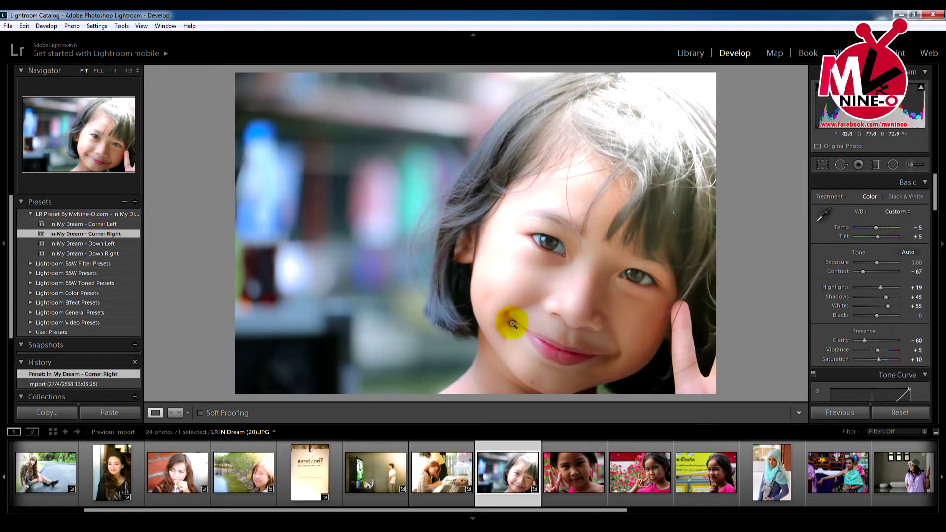
drag(876, 227, 882, 237)
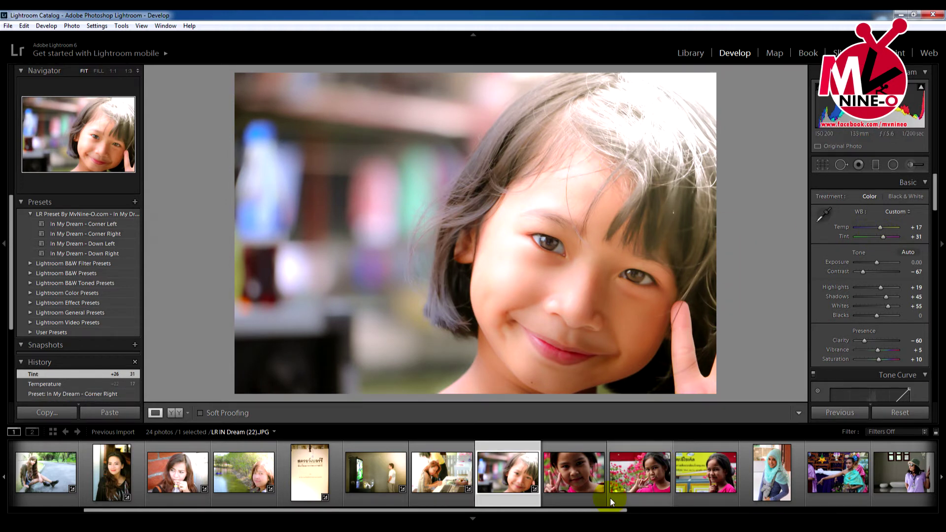
click(544, 236)
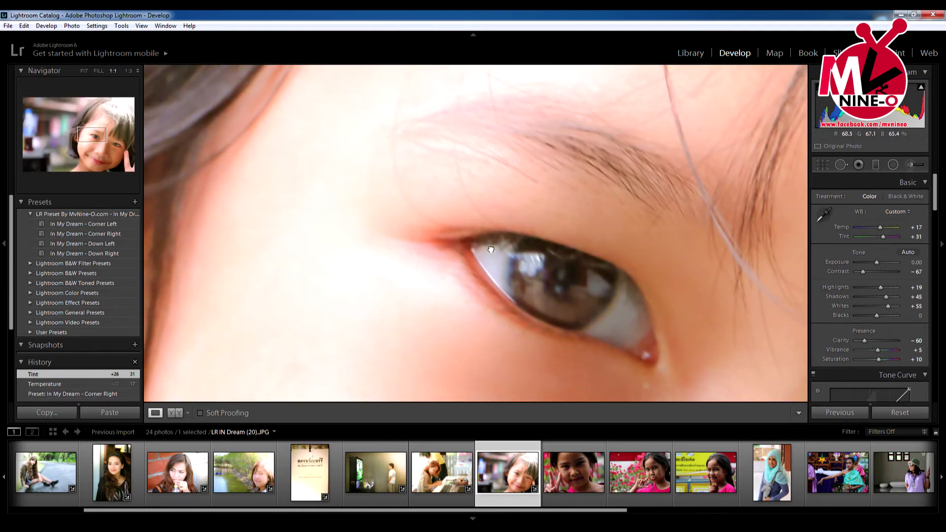
click(489, 254)
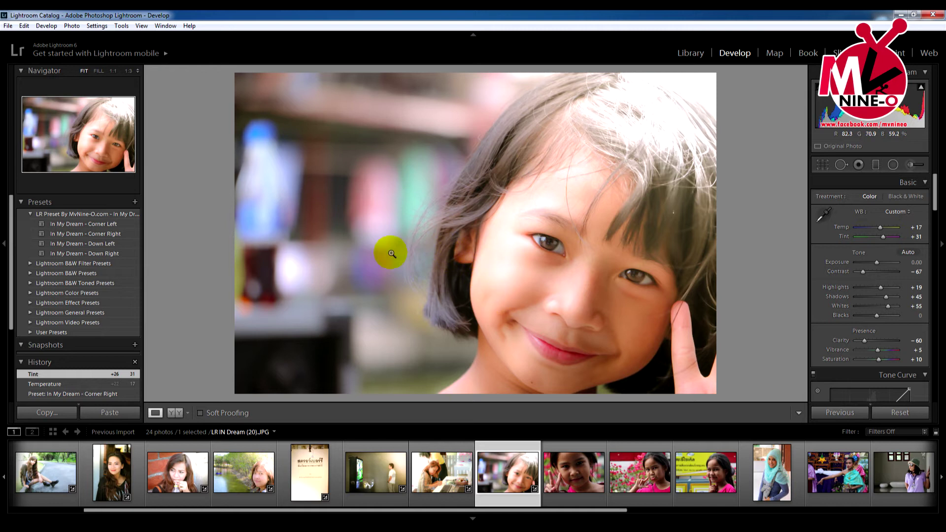
click(574, 479)
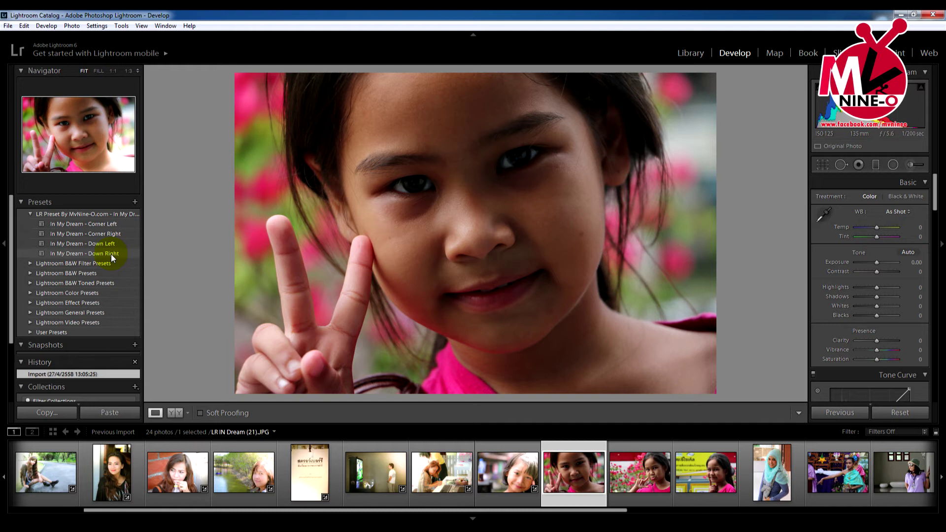
Preview the Down Left and Down Right dream presets on the peace-sign portrait, resetting after each.
click(103, 245)
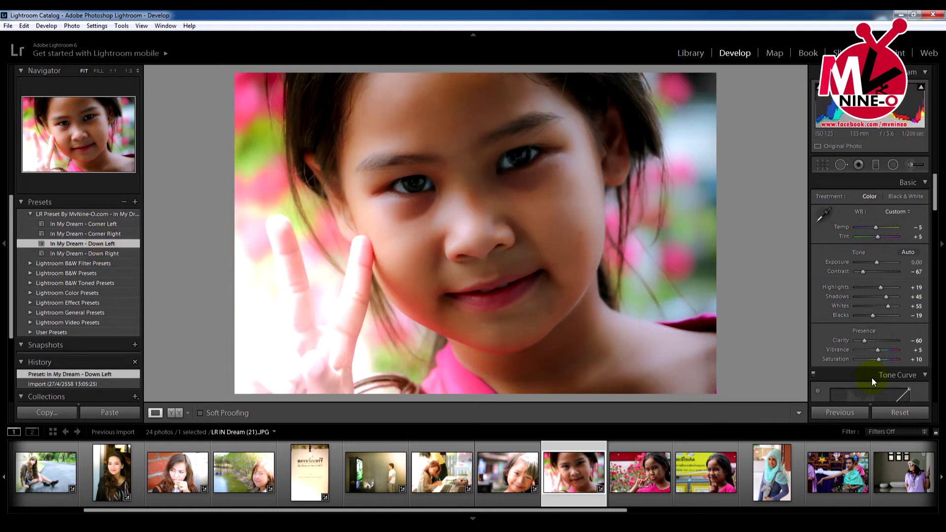
click(882, 412)
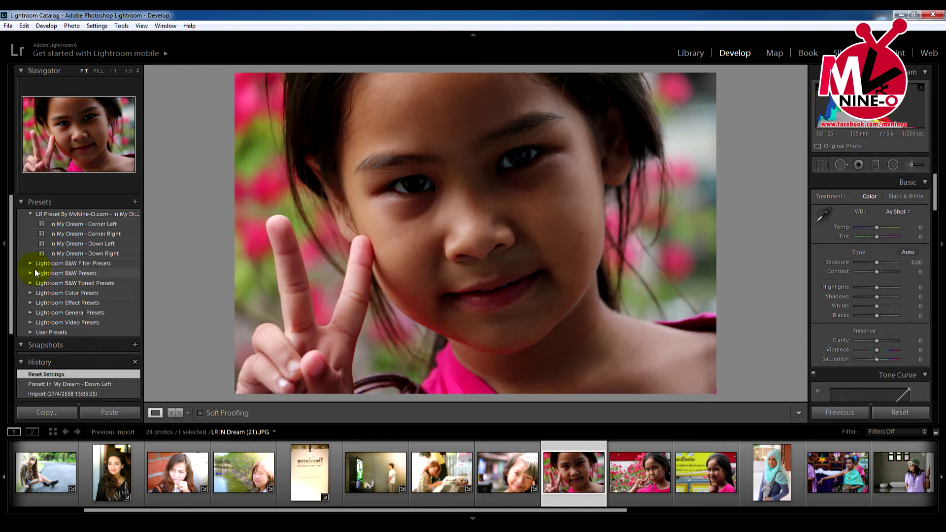
click(77, 253)
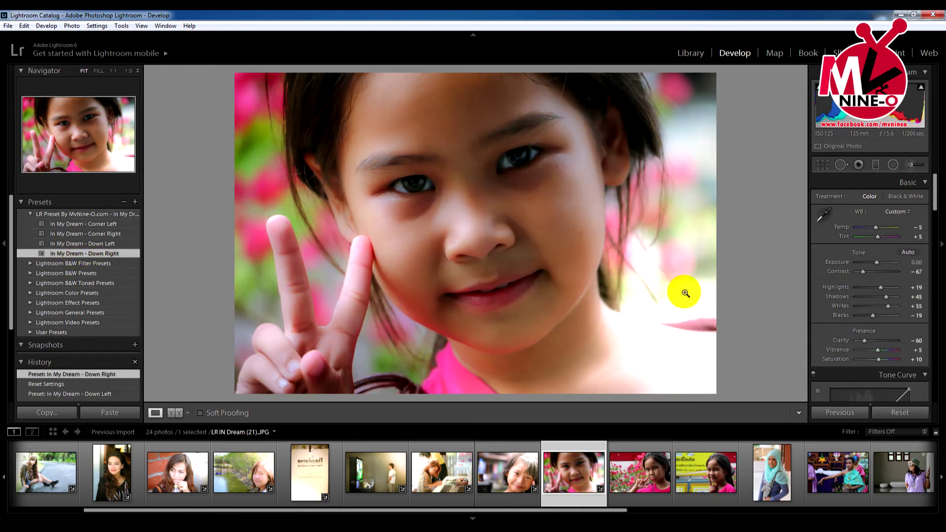
click(894, 414)
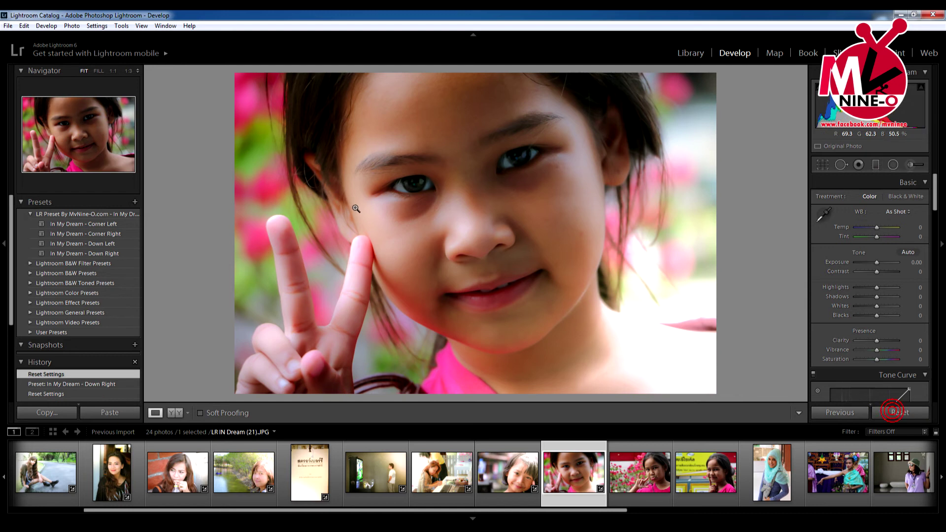
Try In My Dream - Corner Left, then keep Corner Right and move to the pink-flowers photo.
click(94, 223)
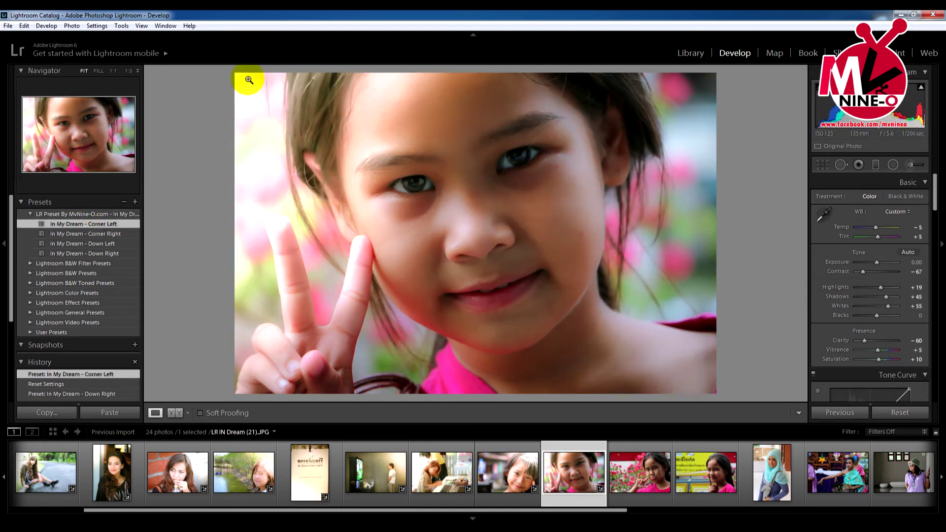
click(896, 414)
click(112, 235)
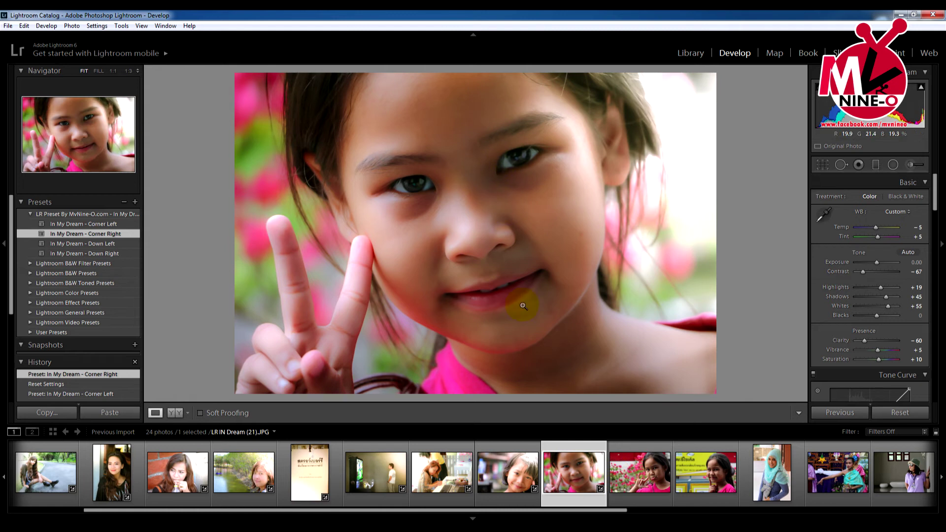
click(650, 482)
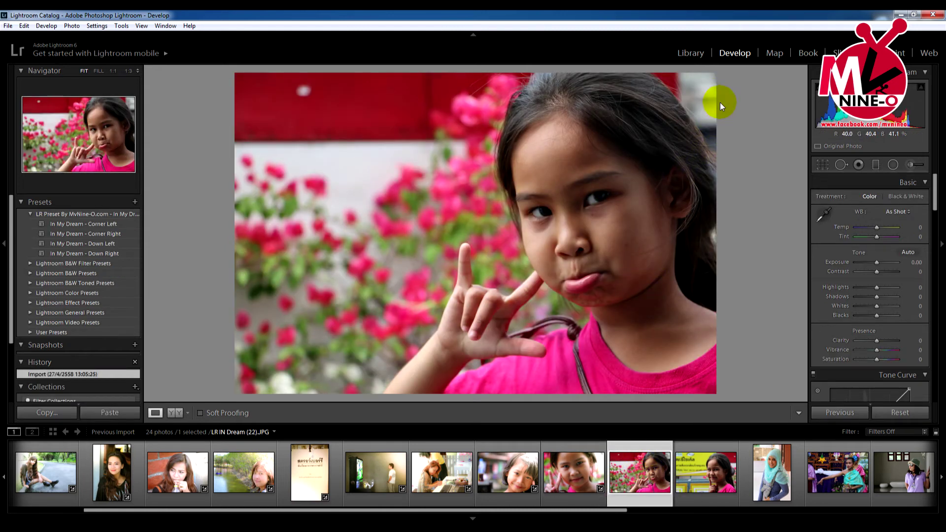
Apply In My Dream - Corner Right to the pink-flowers girl and the yellow-sign girl.
click(103, 234)
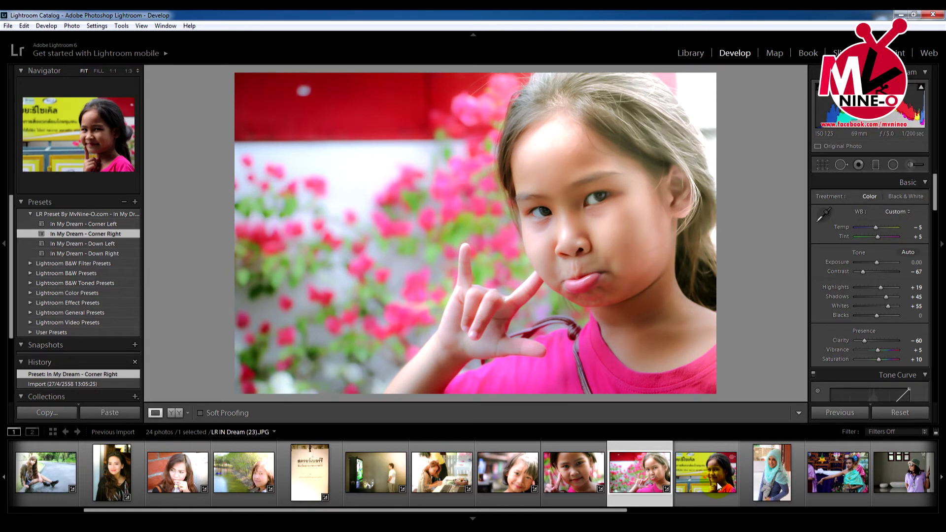
click(705, 481)
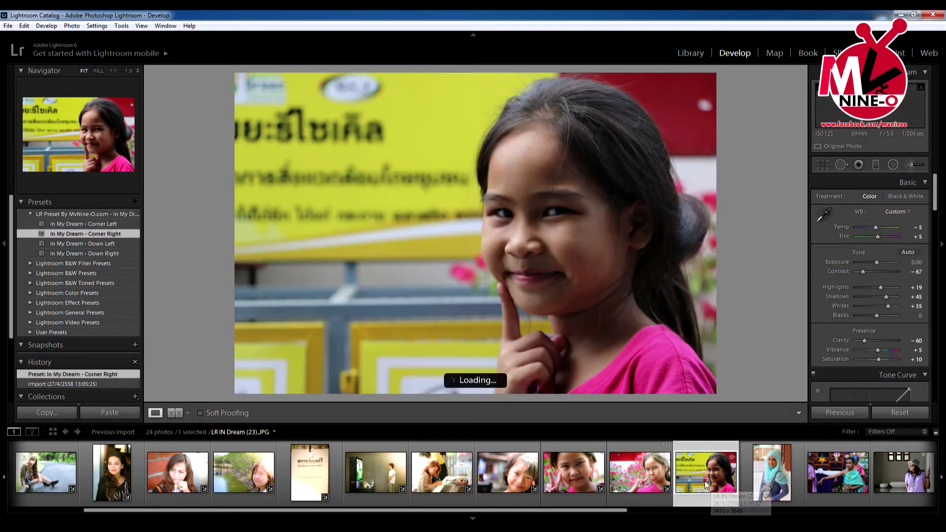
click(104, 234)
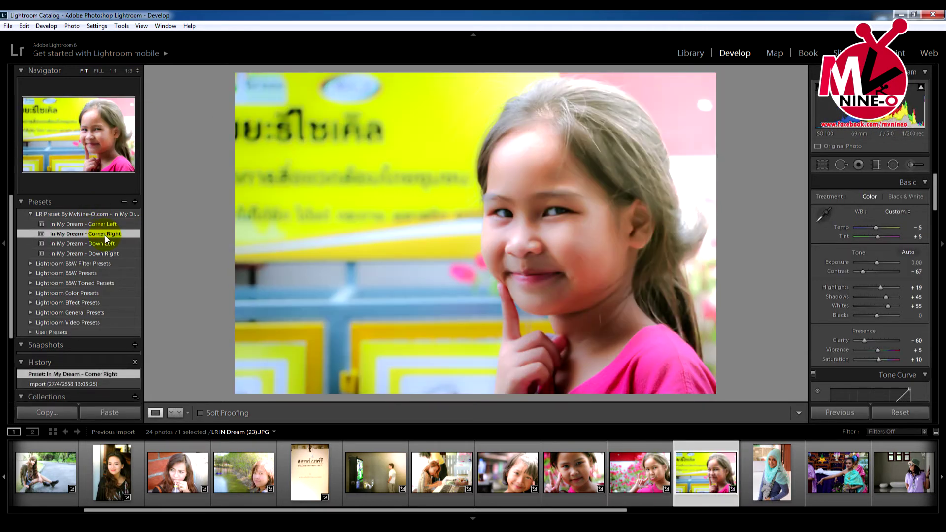
scroll(711, 472, down, 2)
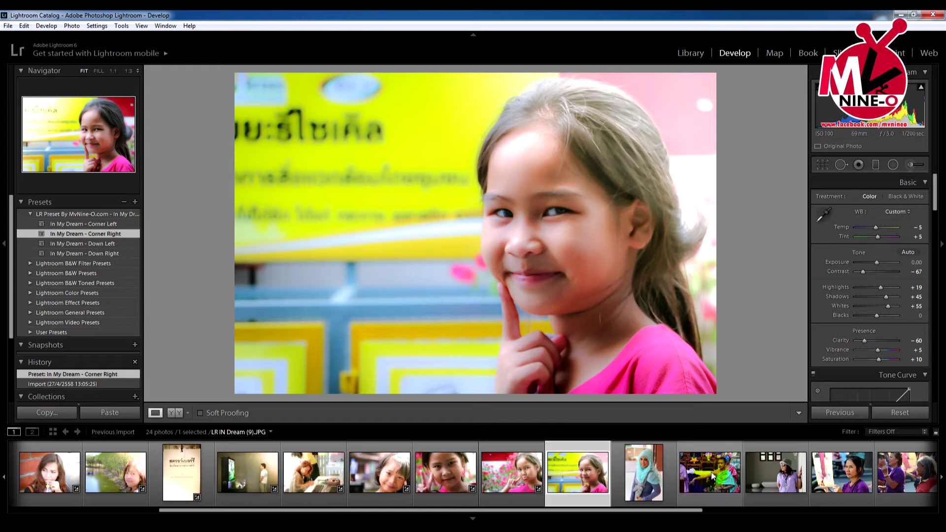
click(635, 481)
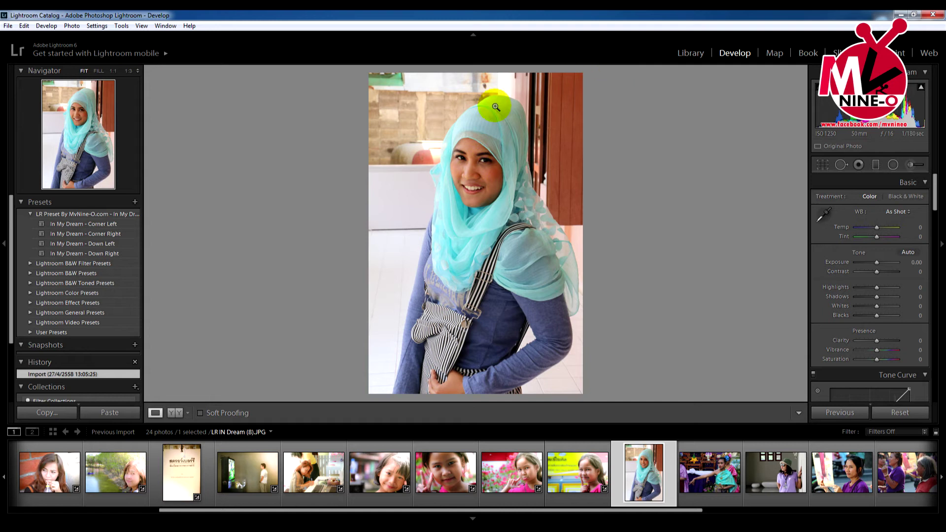
Give the hijab portrait In My Dream - Corner Right with deeper blacks.
click(113, 234)
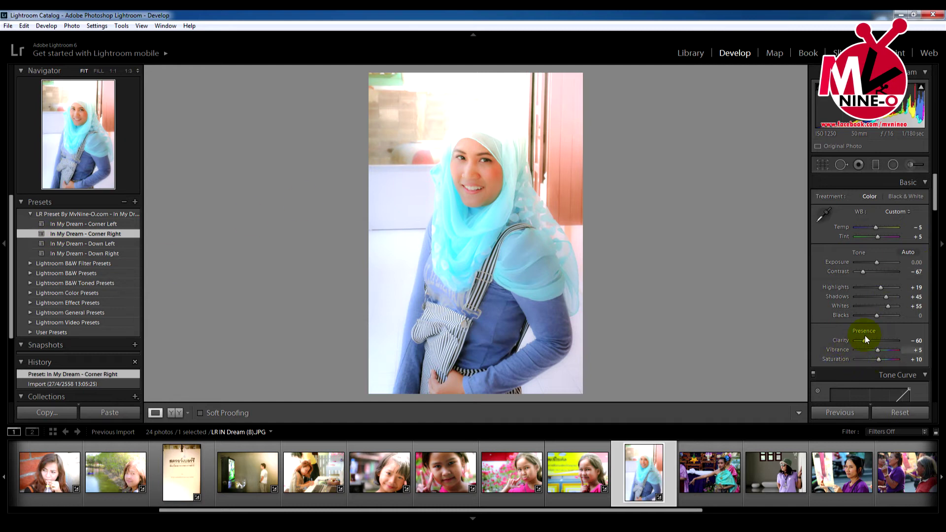
mouse_move(876, 317)
mouse_down()
mouse_move(864, 318)
mouse_move(873, 317)
mouse_move(870, 341)
mouse_up()
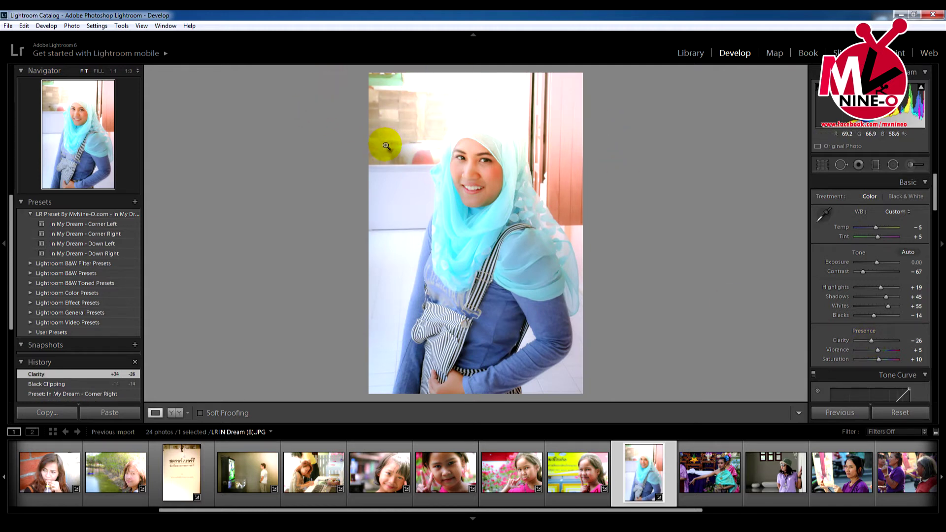
click(703, 493)
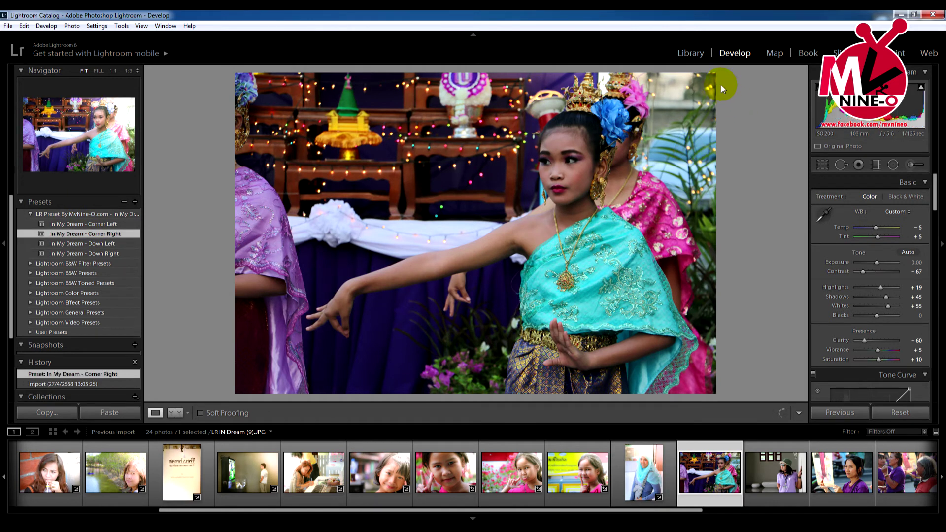
Compare Corner Left and Corner Right on the bucket-hat portrait, settling on In My Dream - Corner Left.
click(760, 450)
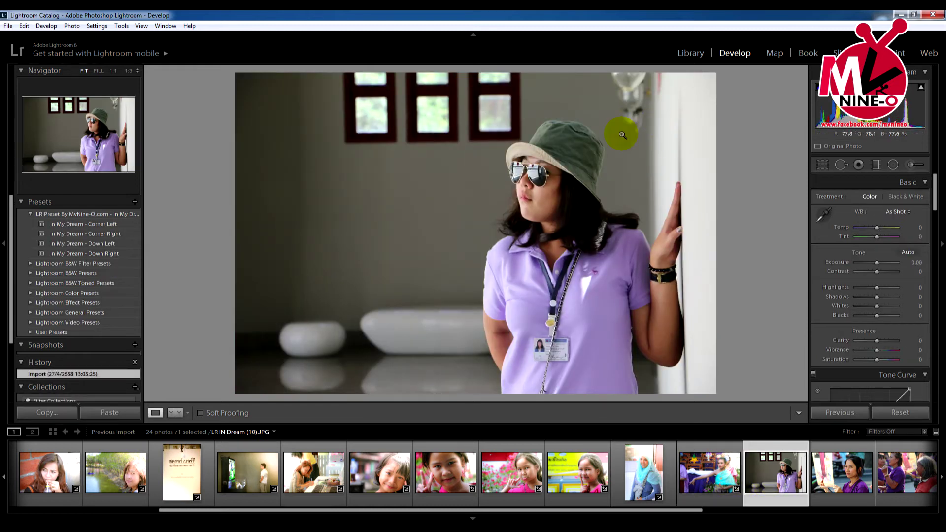
click(110, 224)
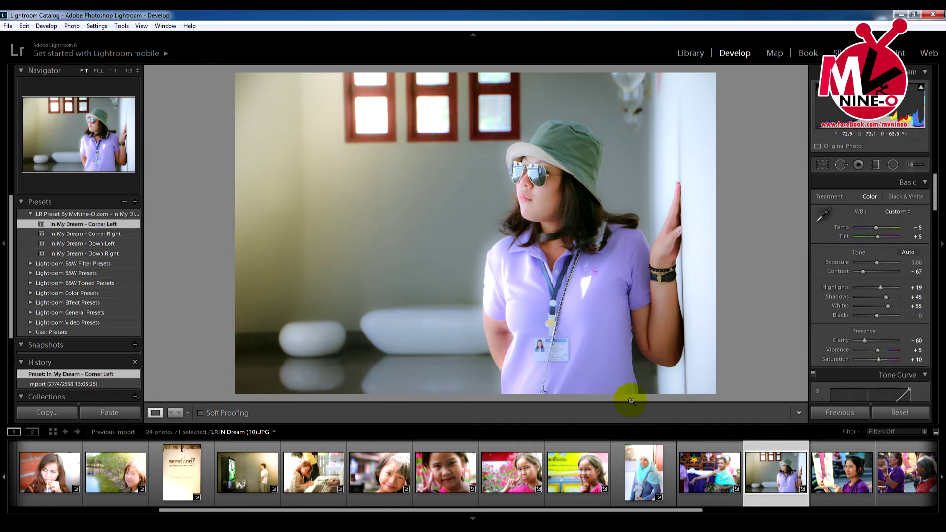
click(907, 413)
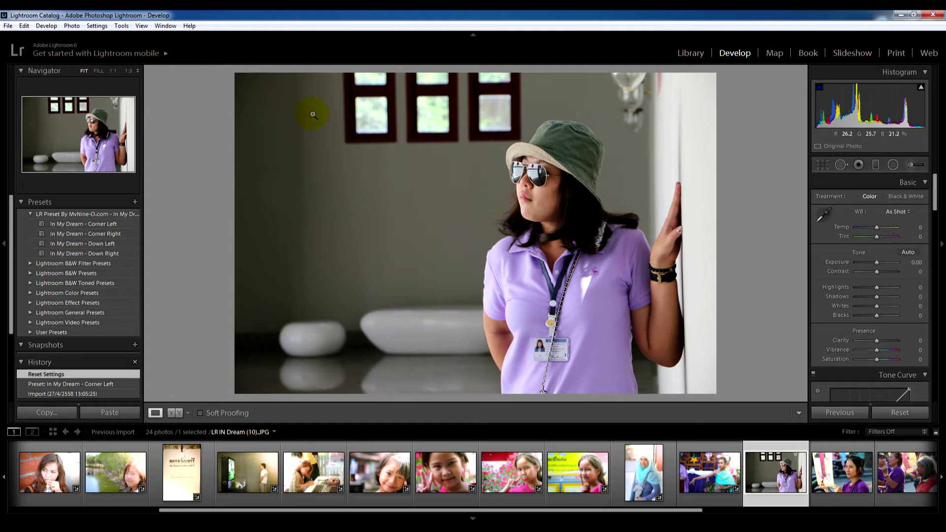
click(70, 234)
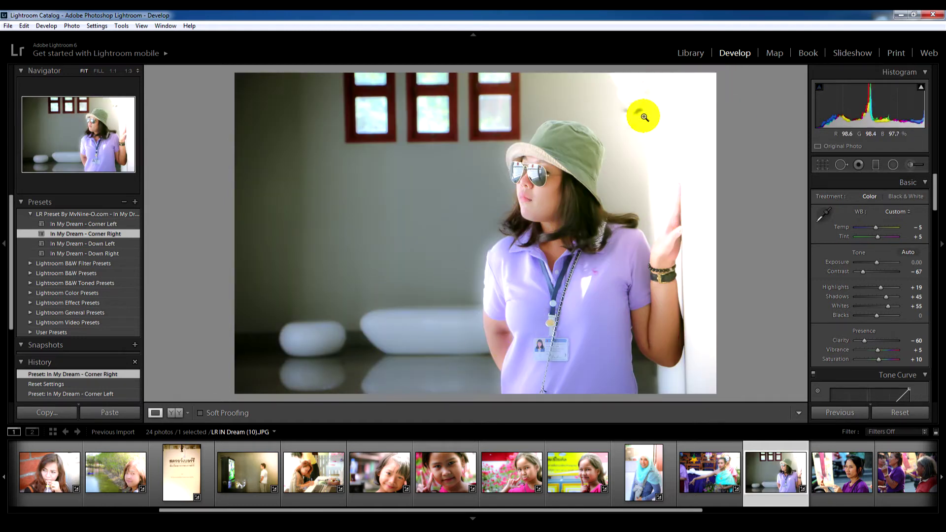
click(899, 413)
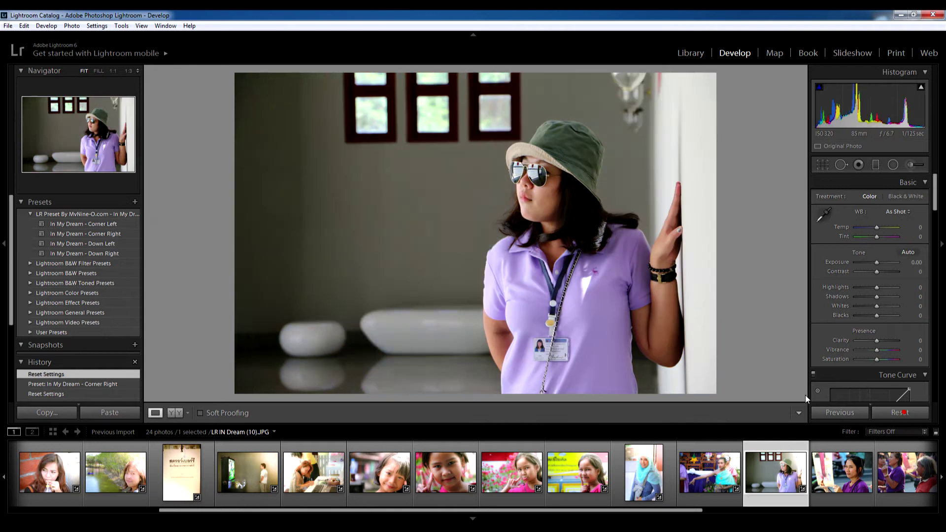
click(99, 224)
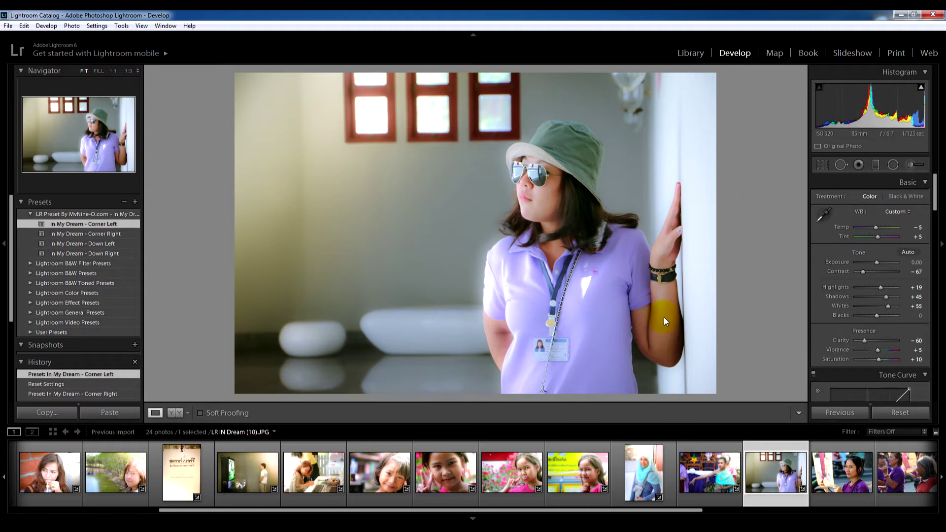
click(841, 486)
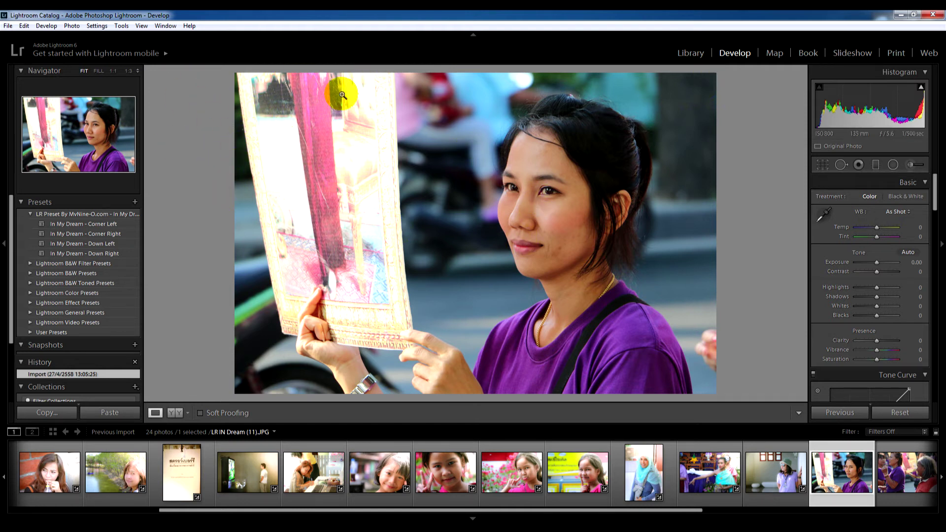
Try the Corner Left and Corner Right dream presets on the poster-holding woman, resetting after each.
click(109, 224)
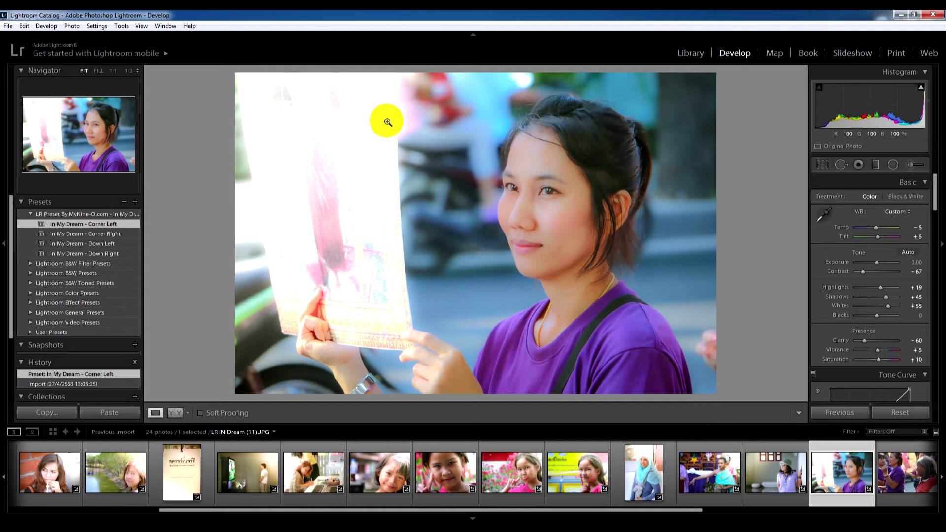
click(880, 414)
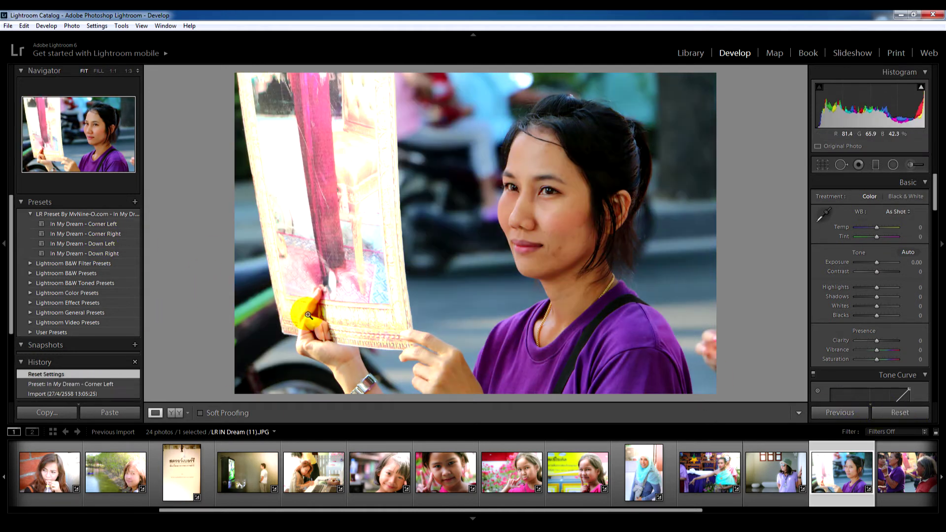
click(105, 234)
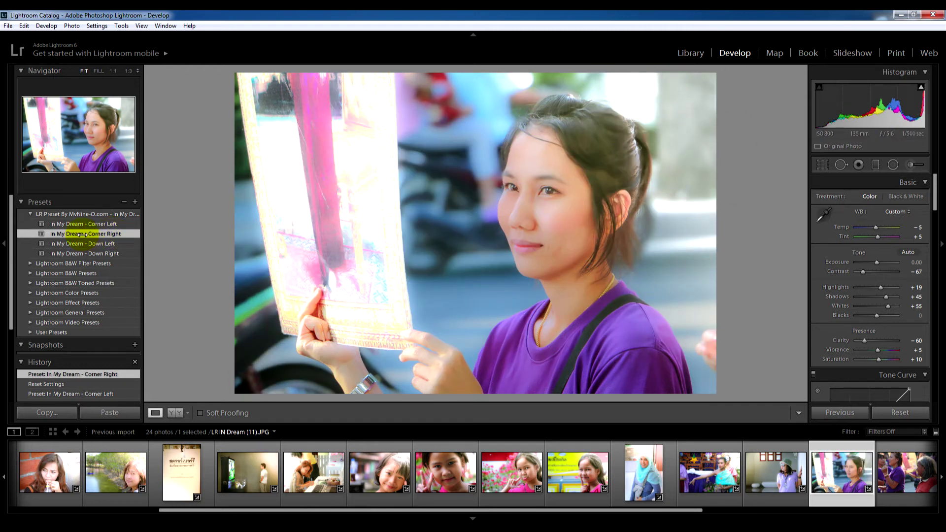
click(909, 413)
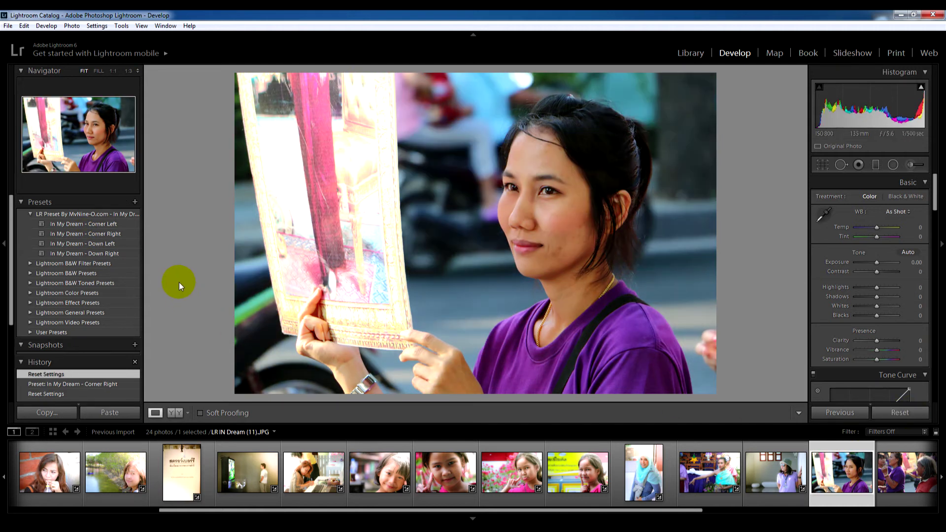
Try In My Dream - Down Right, then settle on Corner Right and move to the purple-shirts photo.
click(95, 252)
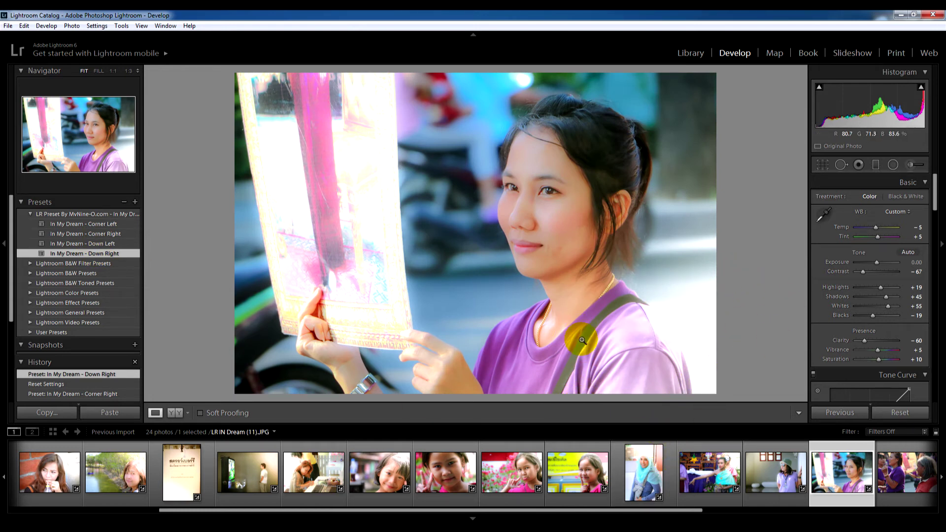
click(901, 414)
click(102, 233)
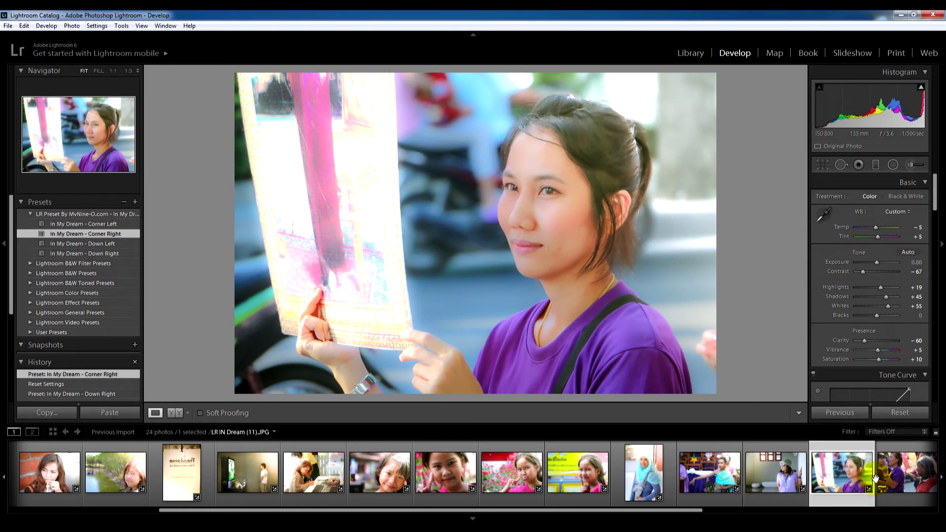
scroll(848, 484, down, 4)
scroll(763, 501, down, 2)
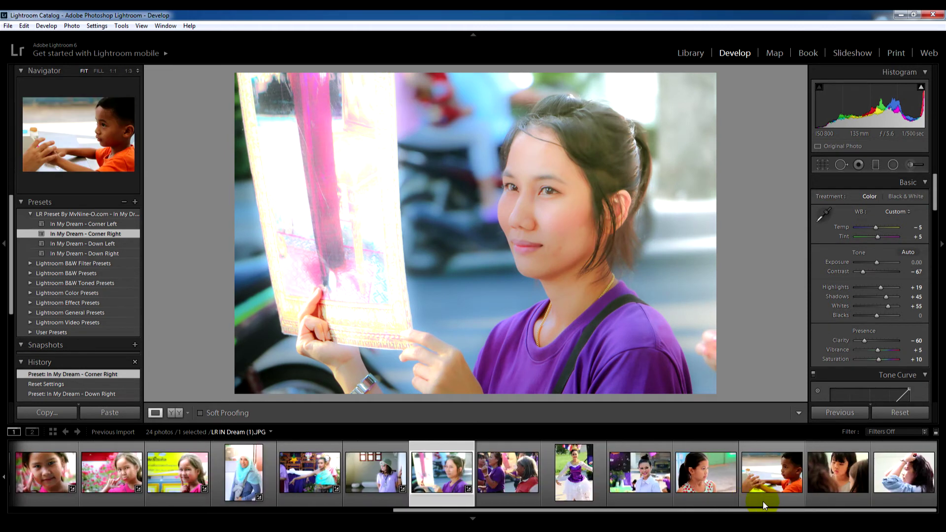
click(498, 468)
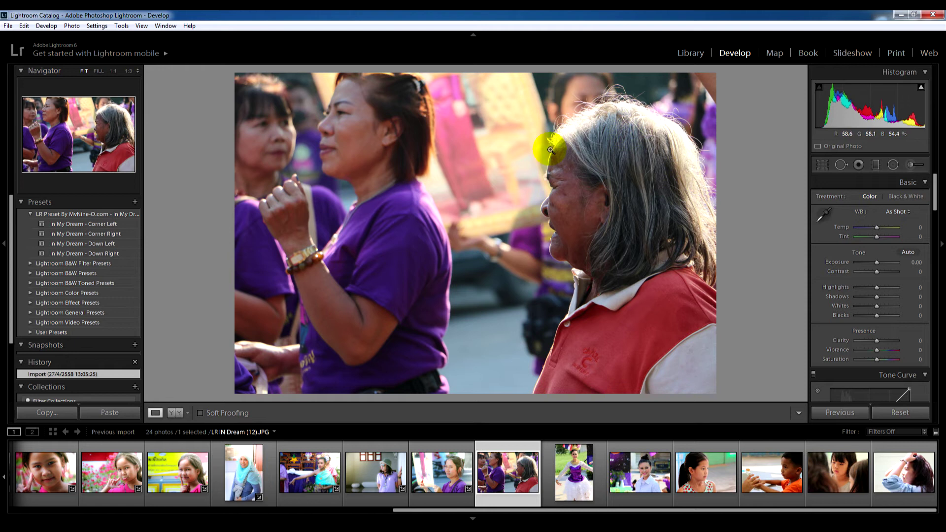
Compare Corner Right and Corner Left on the purple-shirt crowd shot, keeping In My Dream - Corner Right.
click(88, 234)
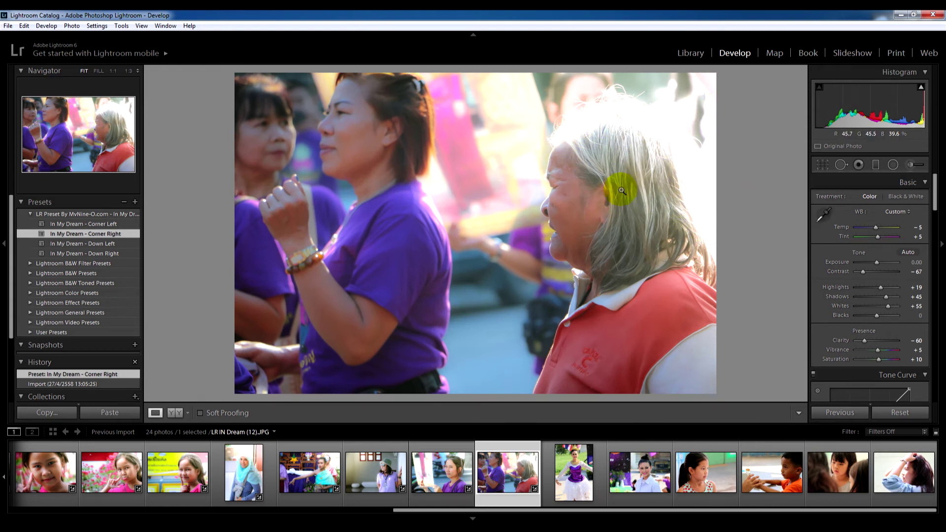
click(911, 413)
click(94, 225)
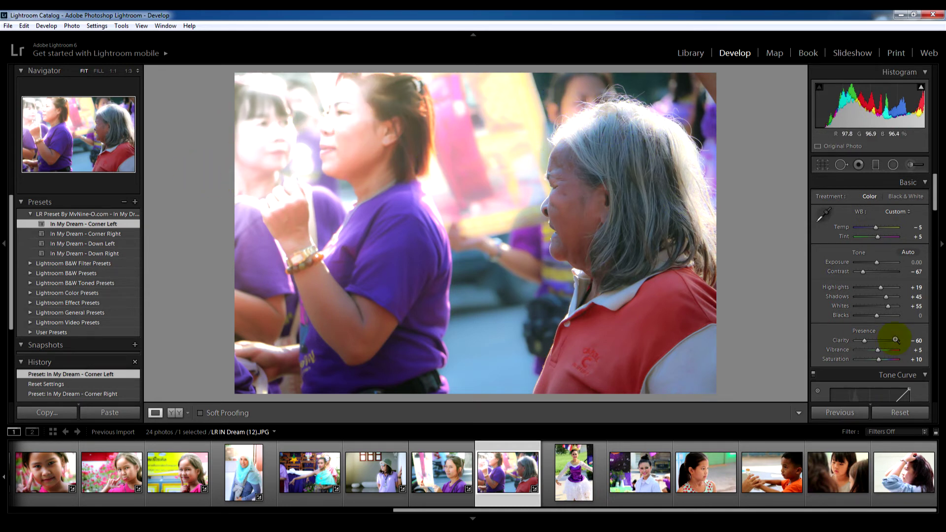
click(899, 413)
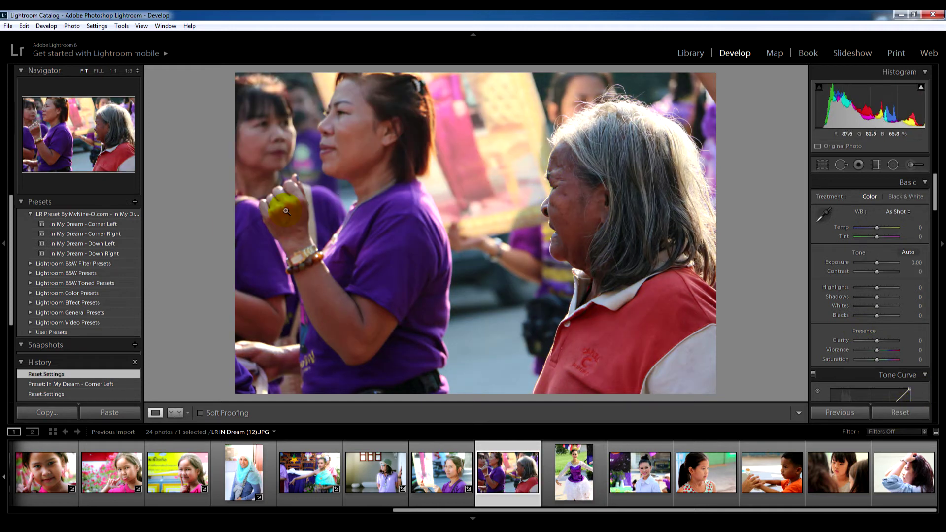
click(111, 234)
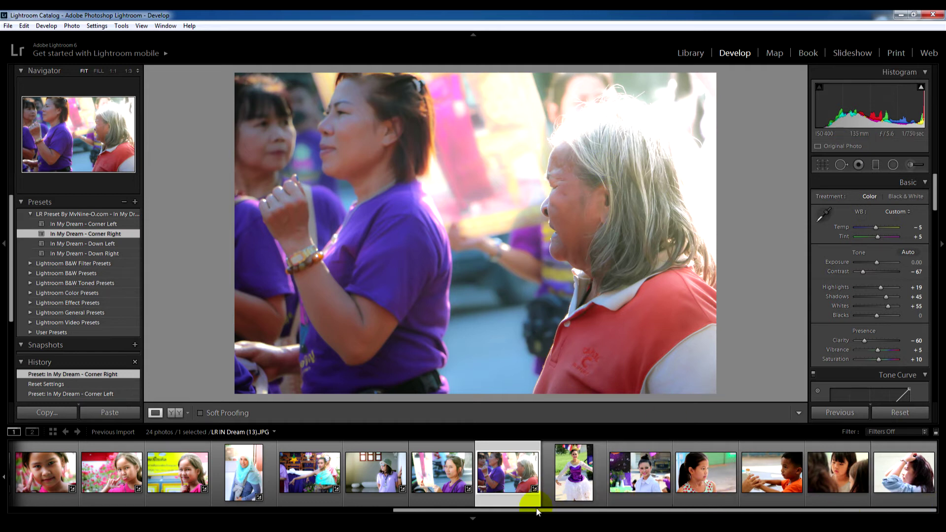
click(574, 485)
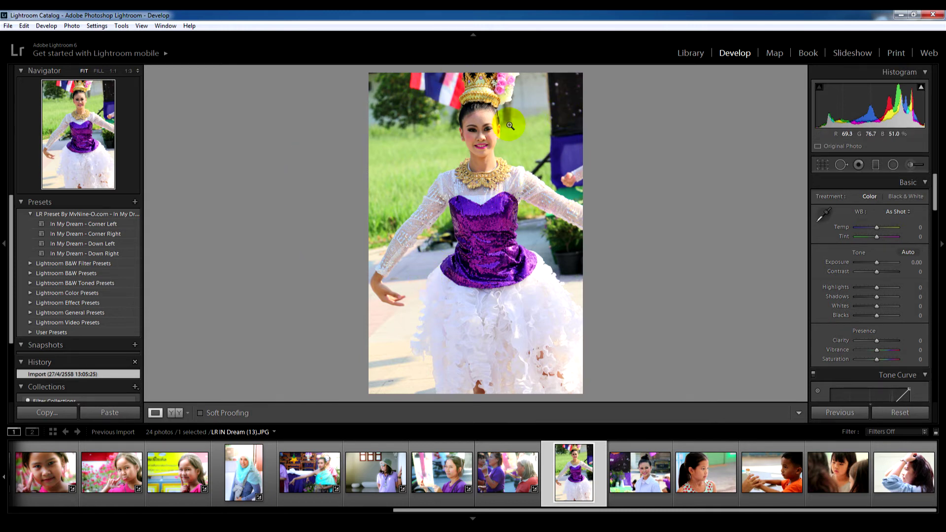
Crop the crowned dancer photo to her face and upper body.
click(822, 164)
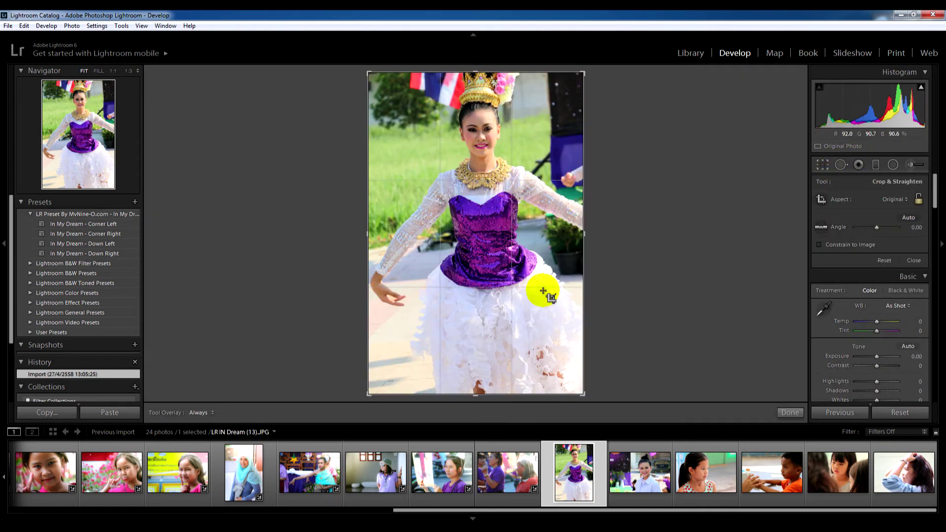
drag(584, 394, 565, 359)
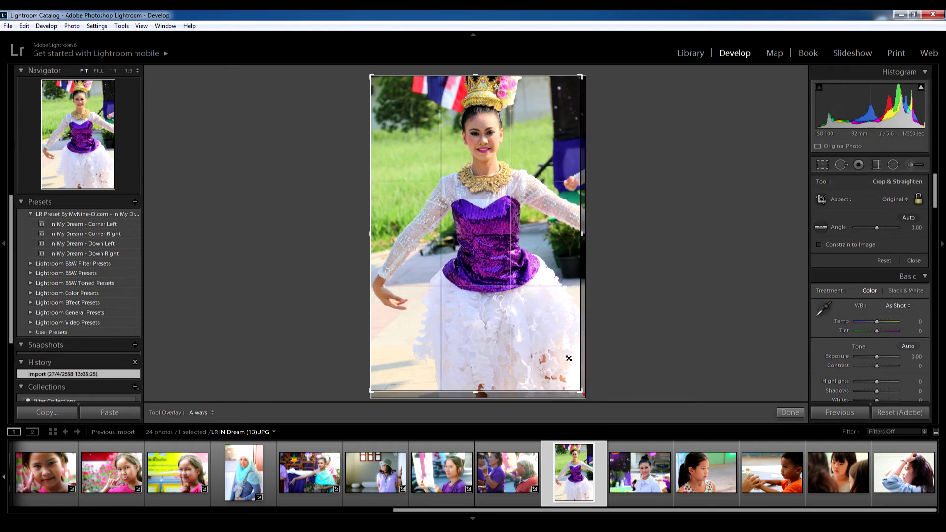
mouse_move(497, 290)
mouse_down()
mouse_move(446, 286)
mouse_move(444, 301)
mouse_up()
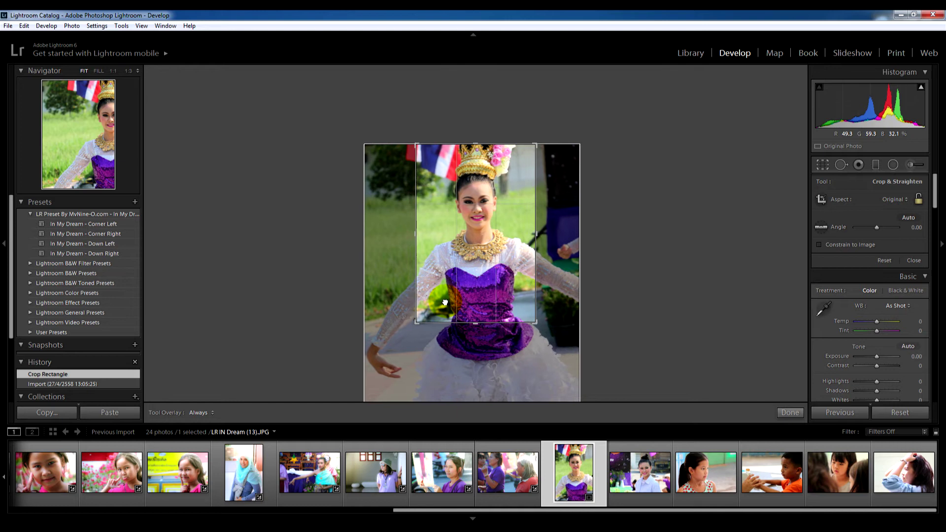
click(789, 413)
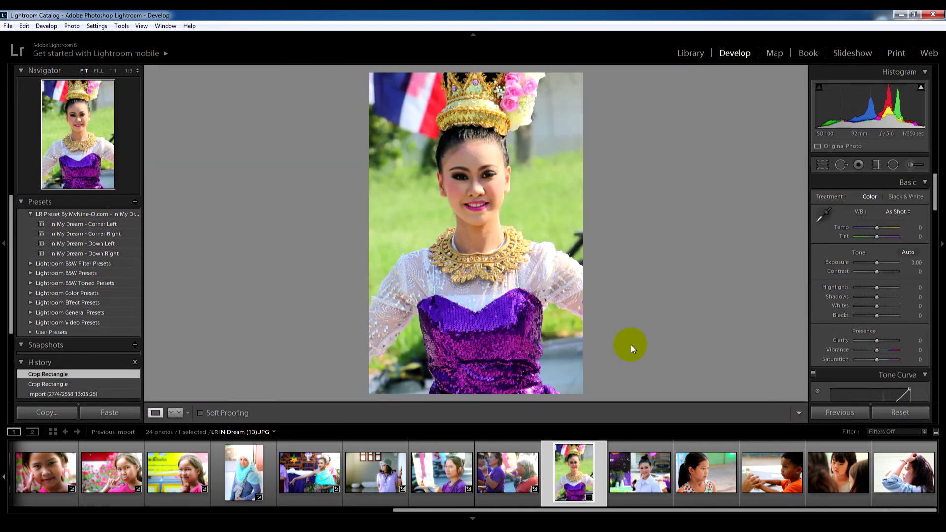
Apply In My Dream - Corner Left with Clarity -38 and Exposure -0.60.
click(87, 224)
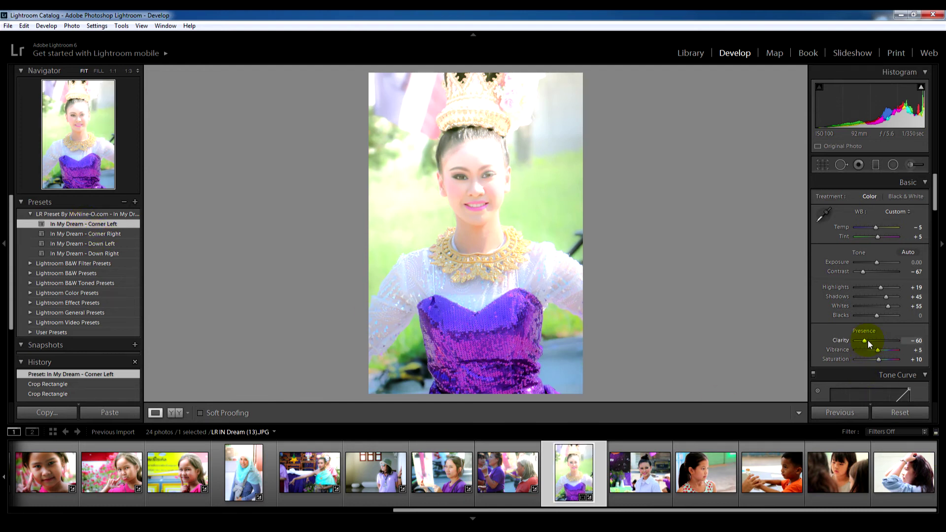
drag(864, 341, 868, 341)
drag(878, 264, 874, 262)
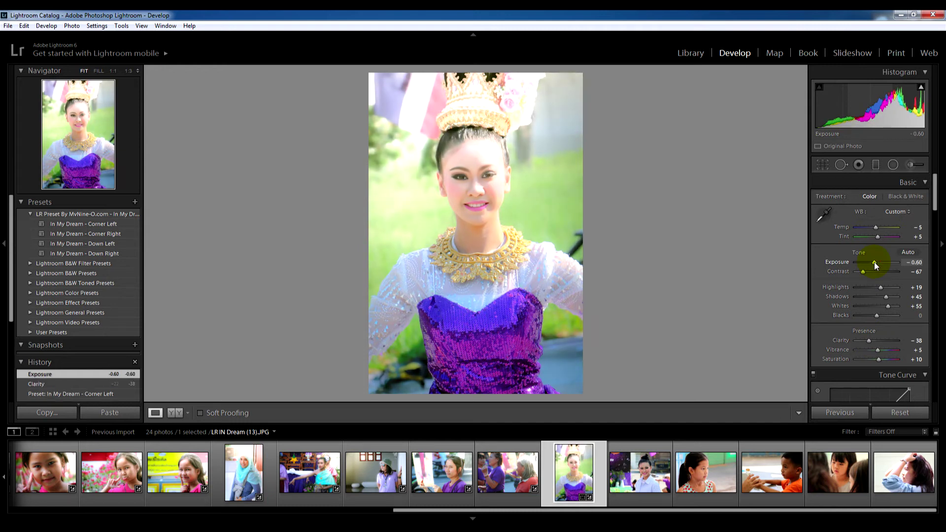
mouse_move(639, 471)
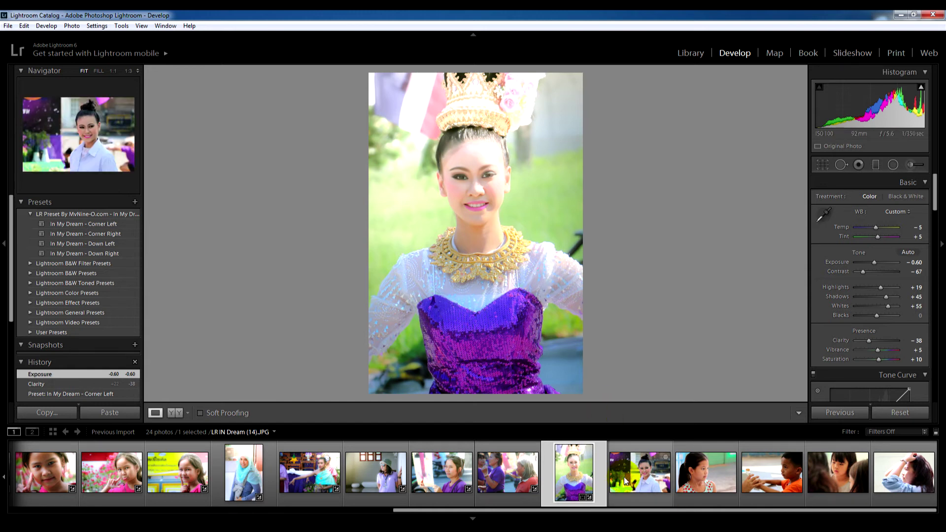
click(623, 476)
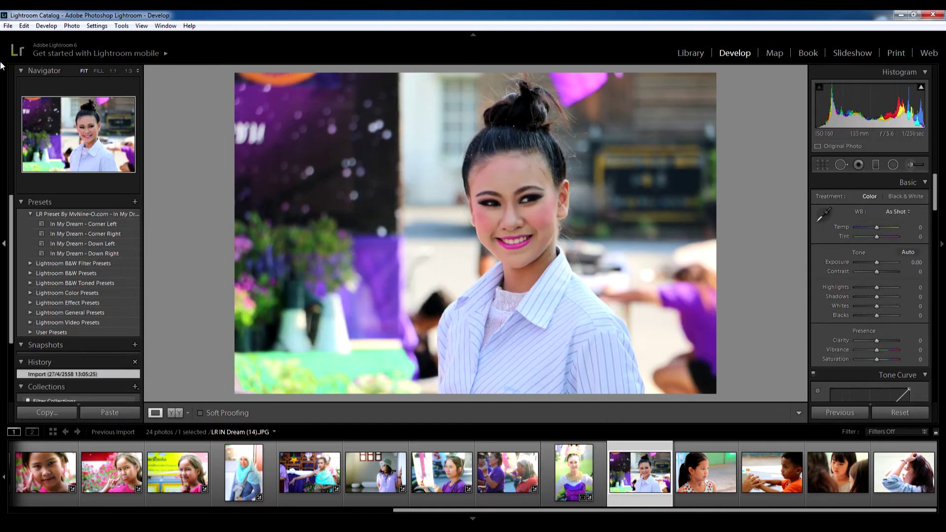
Give the striped-shirt woman In My Dream - Corner Right with temperature +12 and raised clarity.
click(90, 232)
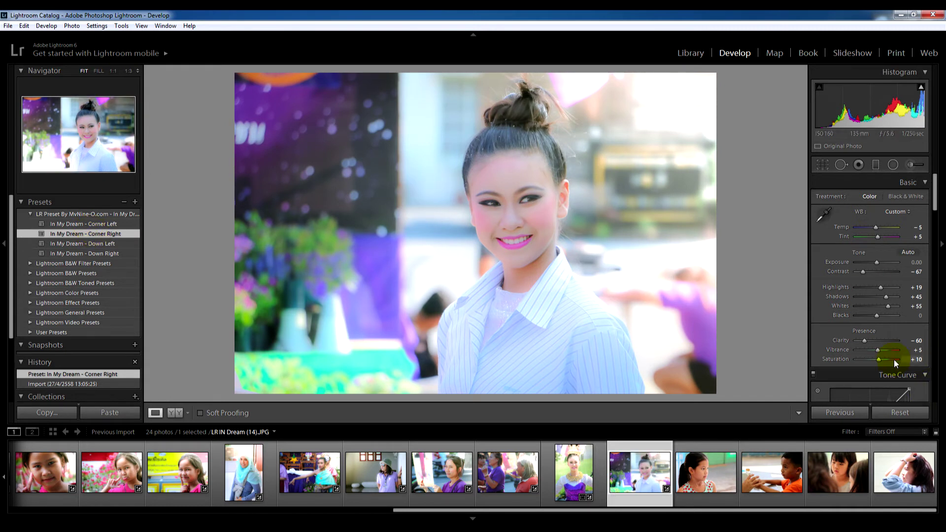
drag(875, 228, 879, 228)
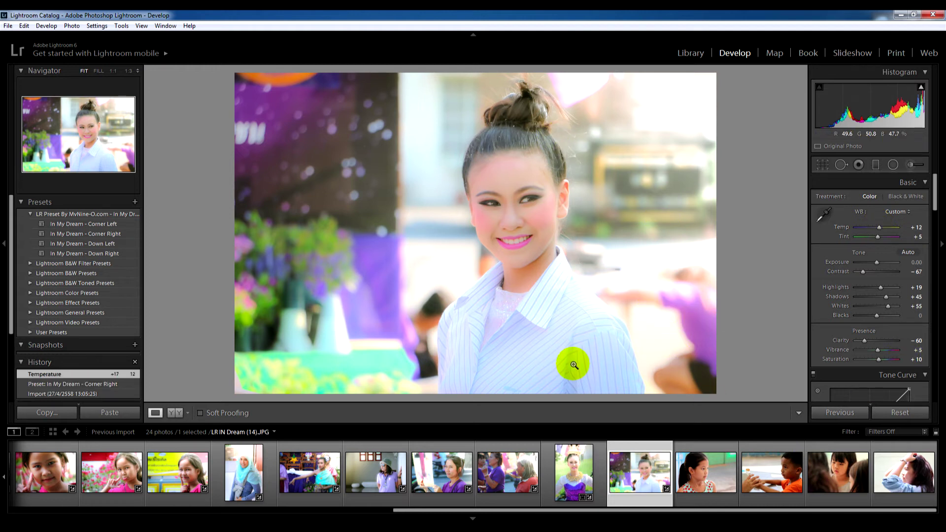
drag(865, 340, 868, 341)
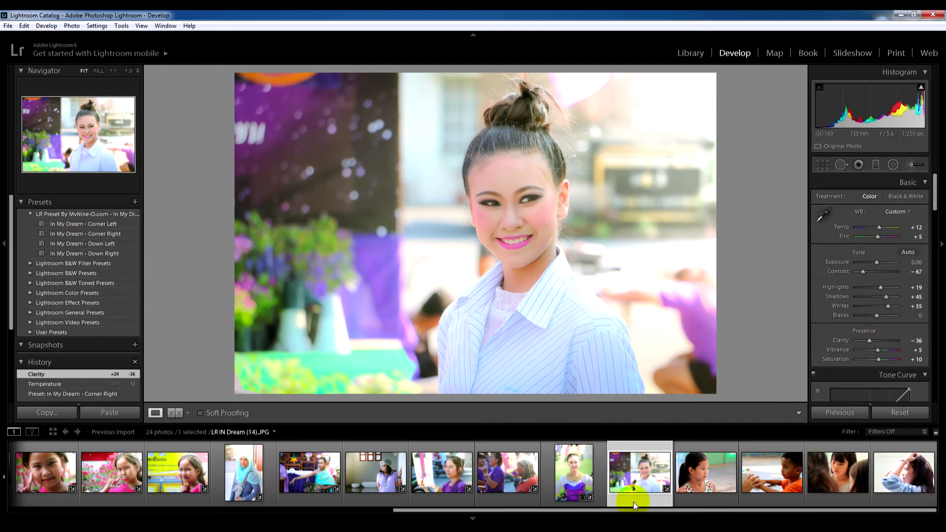
click(685, 472)
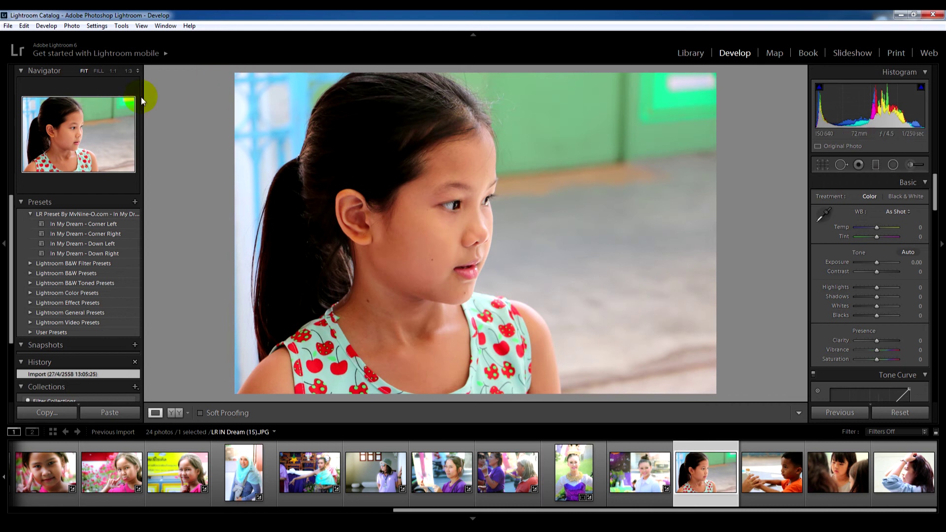
Try a warmer, darker Corner Left on the cherry-dress girl, then reset and apply Corner Right.
click(107, 224)
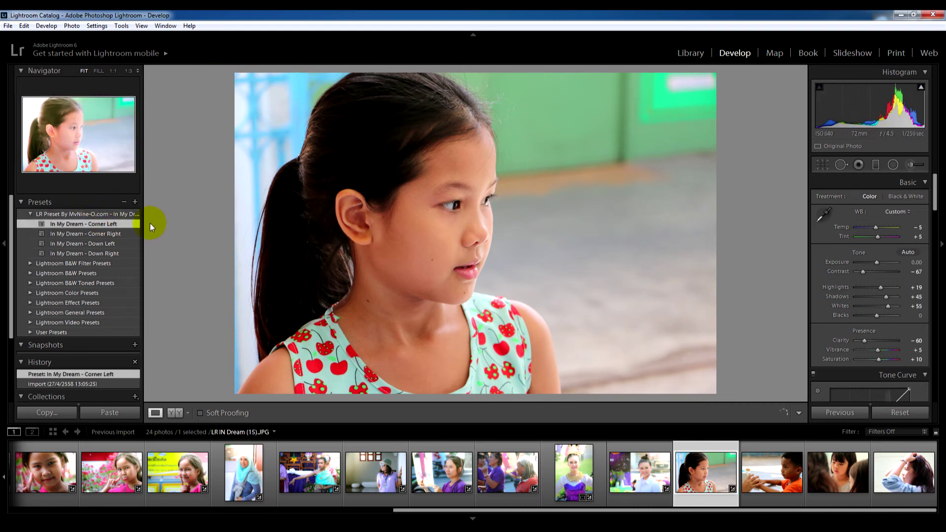
click(879, 228)
drag(876, 263, 876, 265)
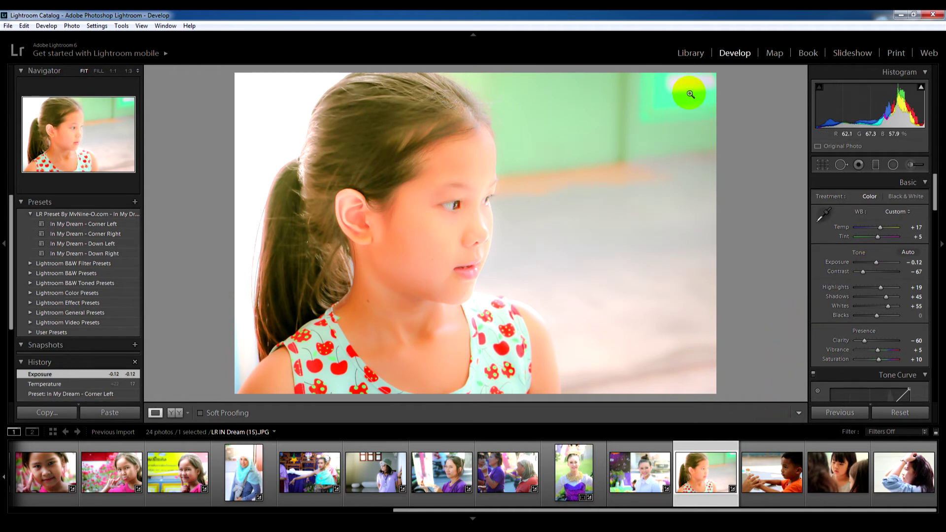
click(911, 415)
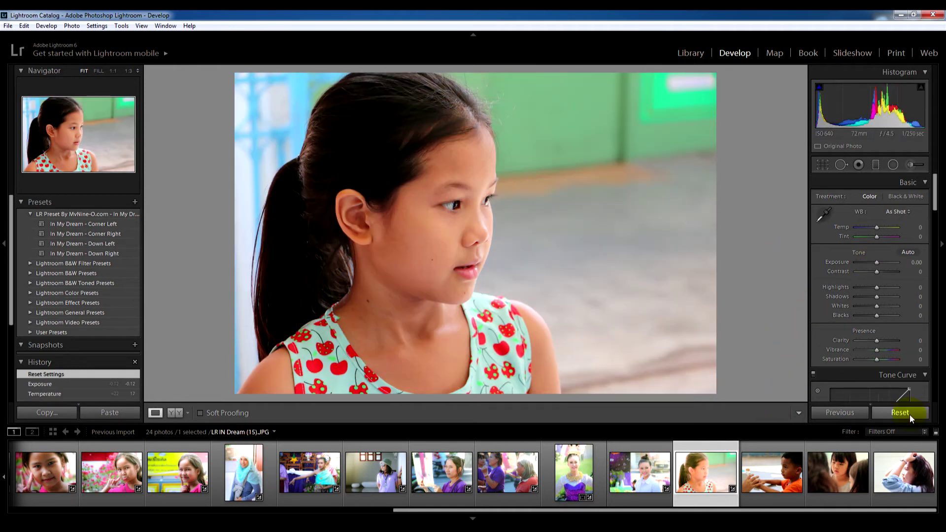
click(100, 232)
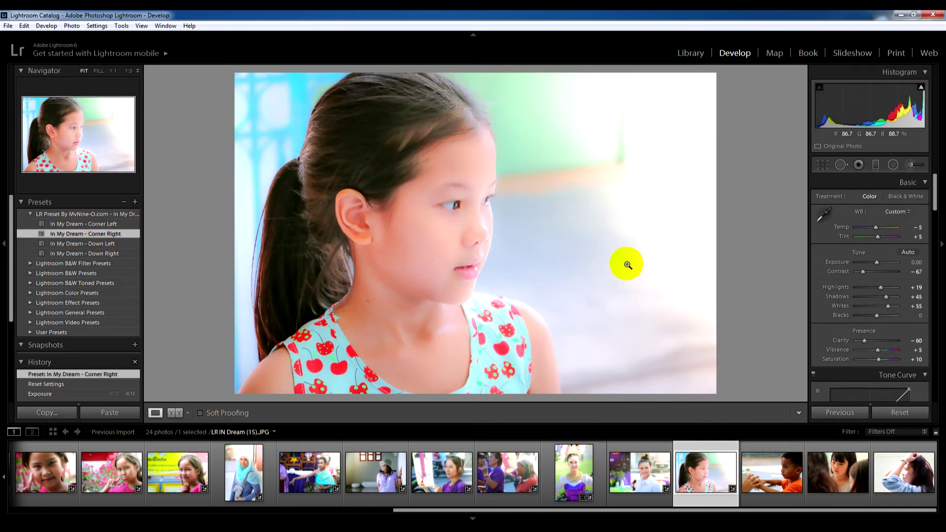
click(771, 485)
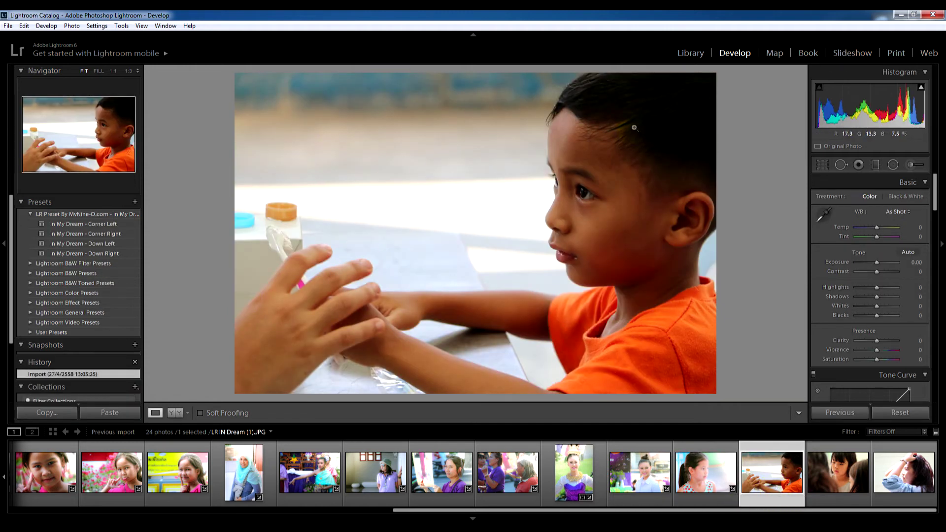
Try Corner Right on the boy's photo, then give it In My Dream - Corner Left.
click(91, 235)
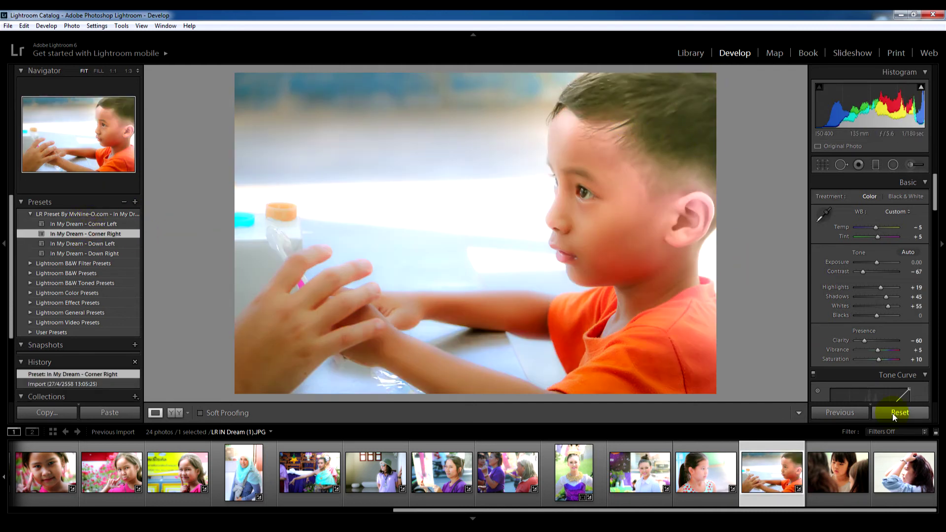
click(98, 223)
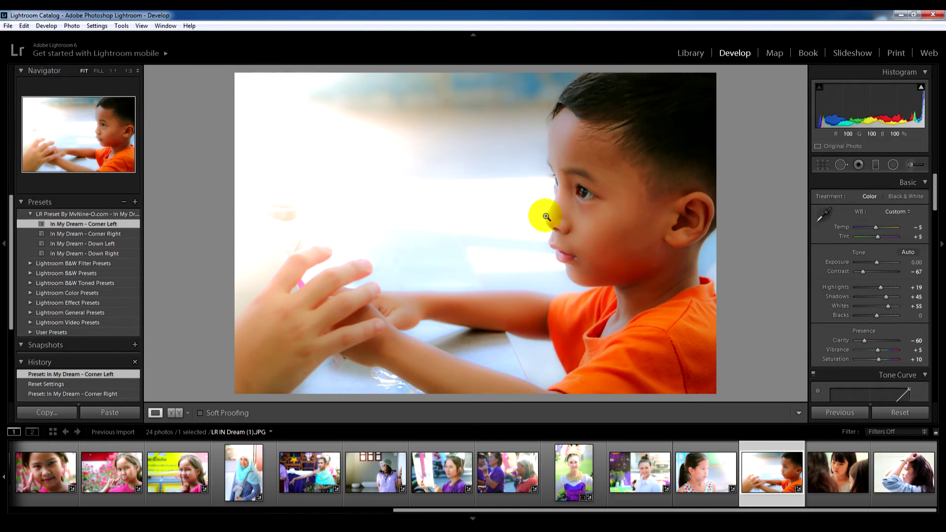
click(828, 463)
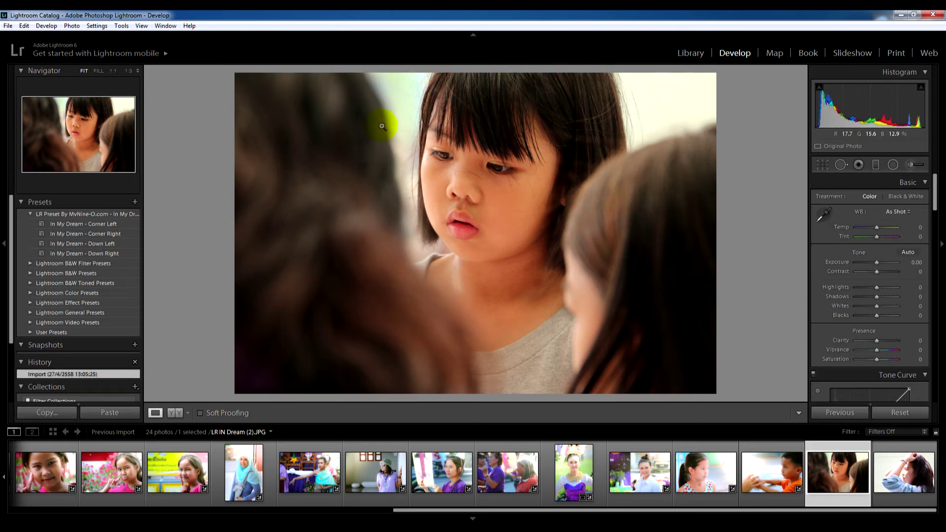
Swap Corner Left for In My Dream - Down Left on the grey-shirt girl close-up.
click(97, 224)
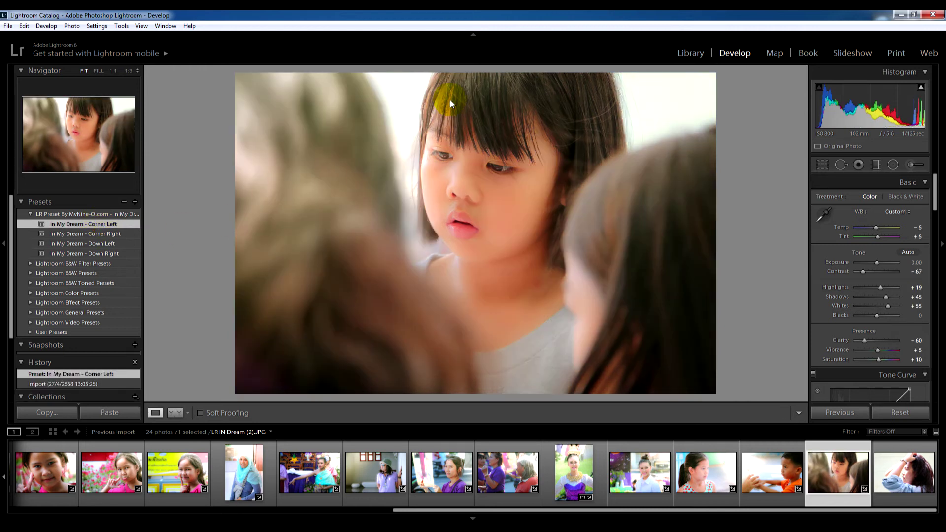
click(899, 412)
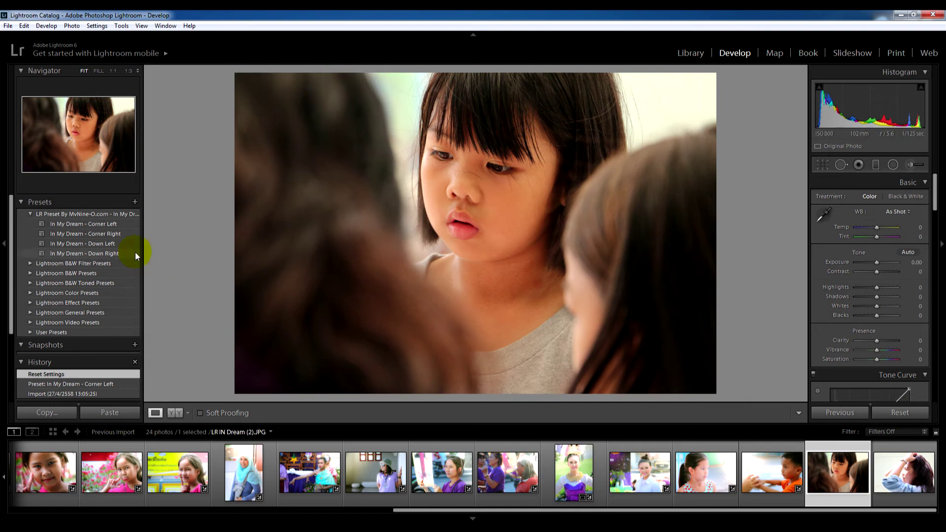
click(102, 245)
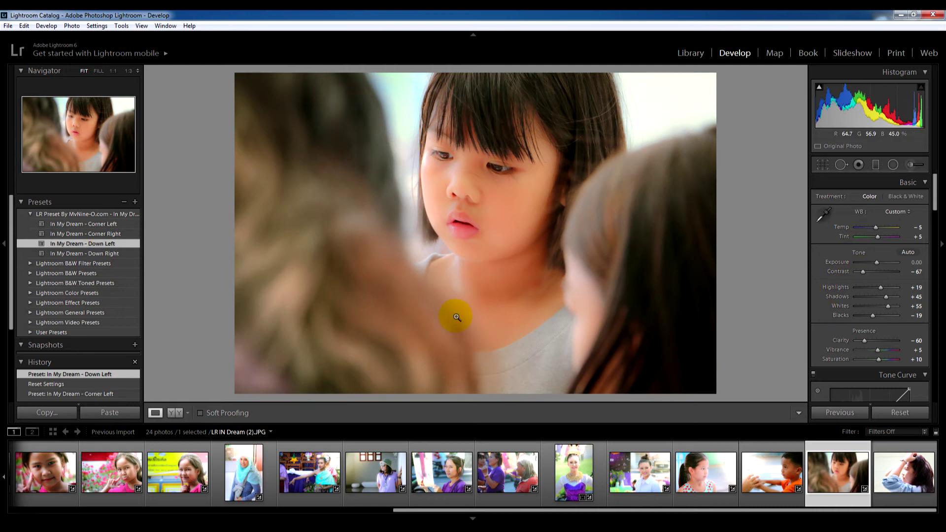
click(894, 487)
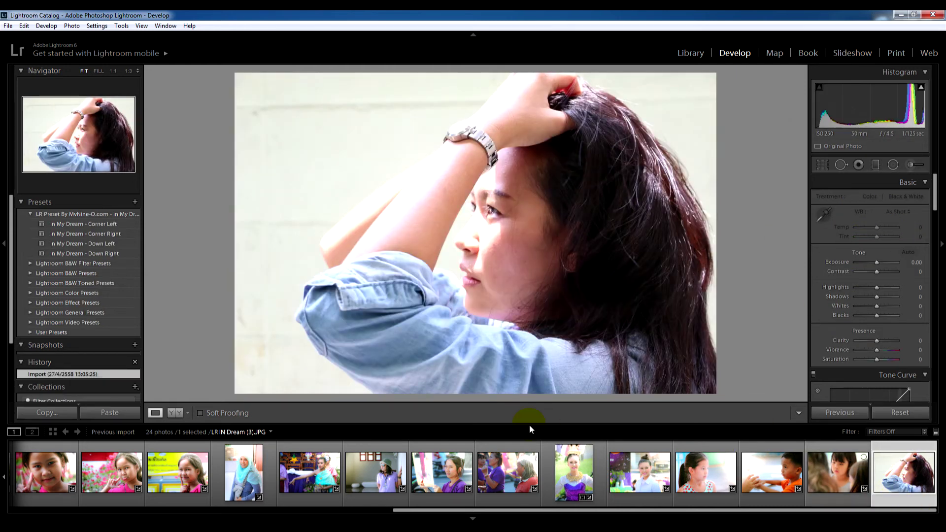
Try the Down Left and Down Right dream presets on the denim-shirt woman, then reset.
click(292, 352)
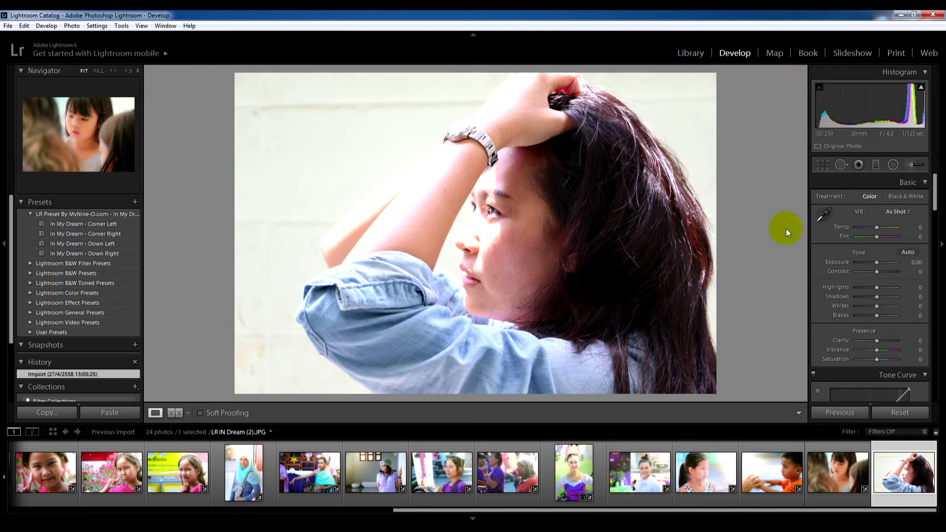
click(103, 244)
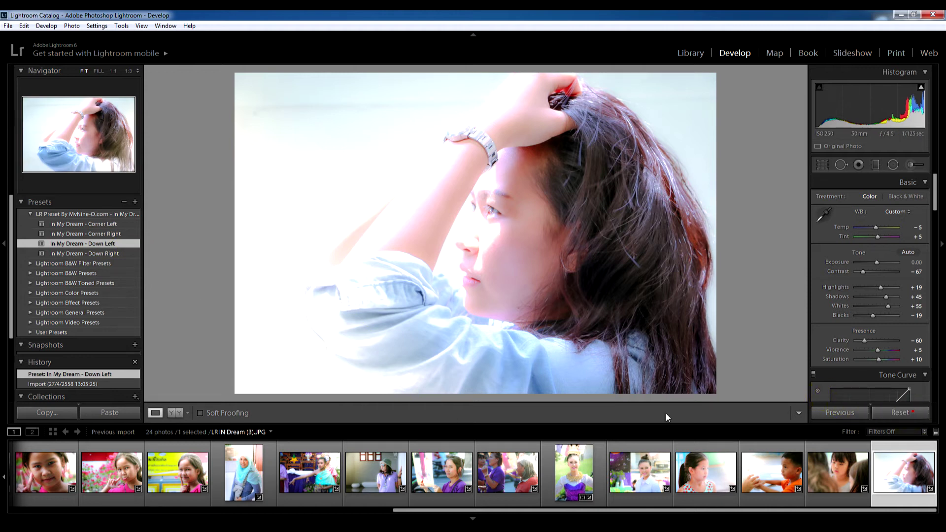
click(116, 255)
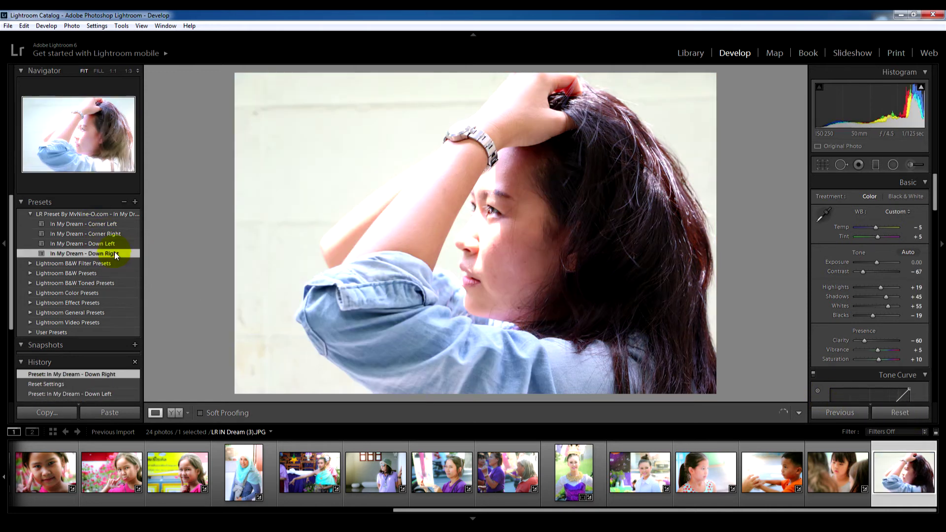
click(900, 413)
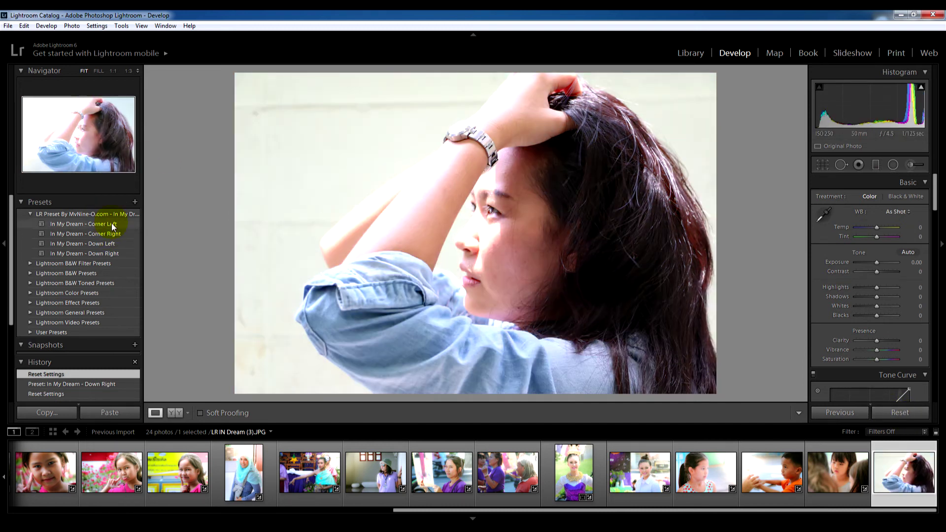
Try Corner Left and Corner Right with resets between, finishing on In My Dream - Down Right.
click(111, 225)
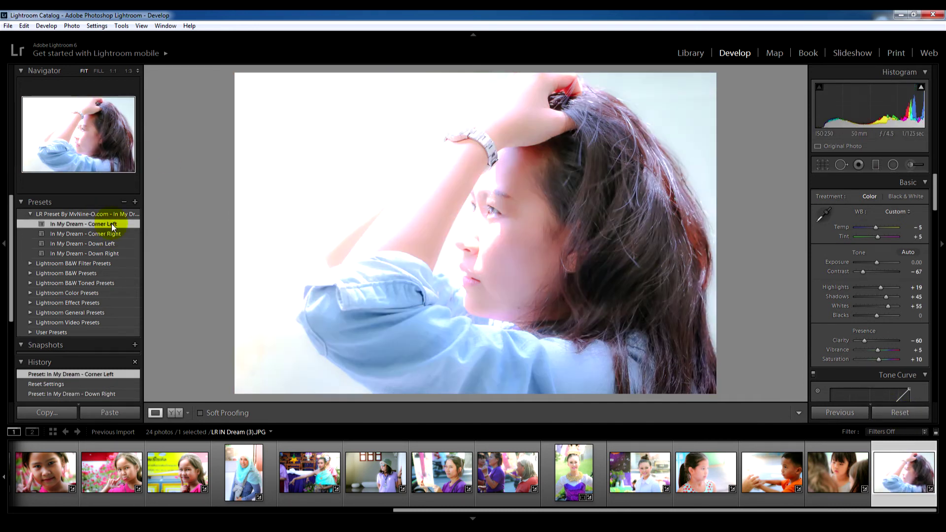
click(905, 414)
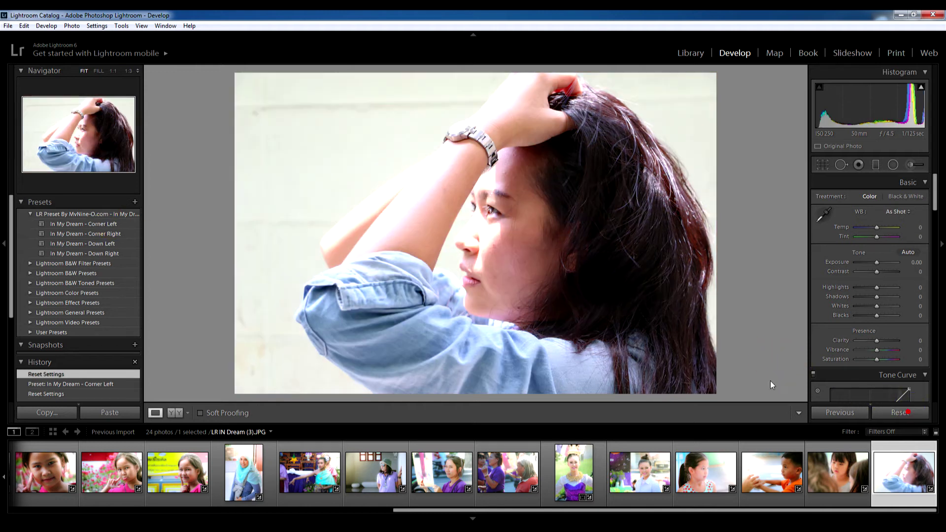
click(109, 235)
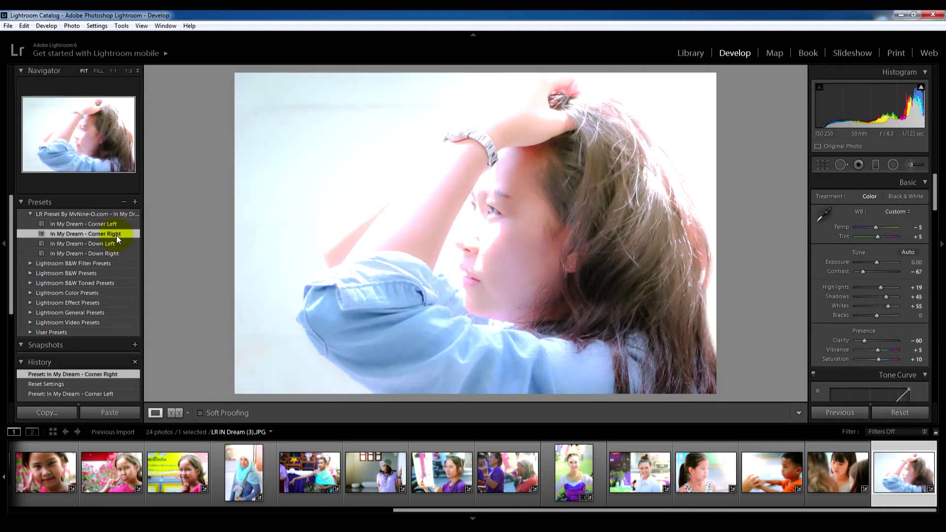
click(908, 412)
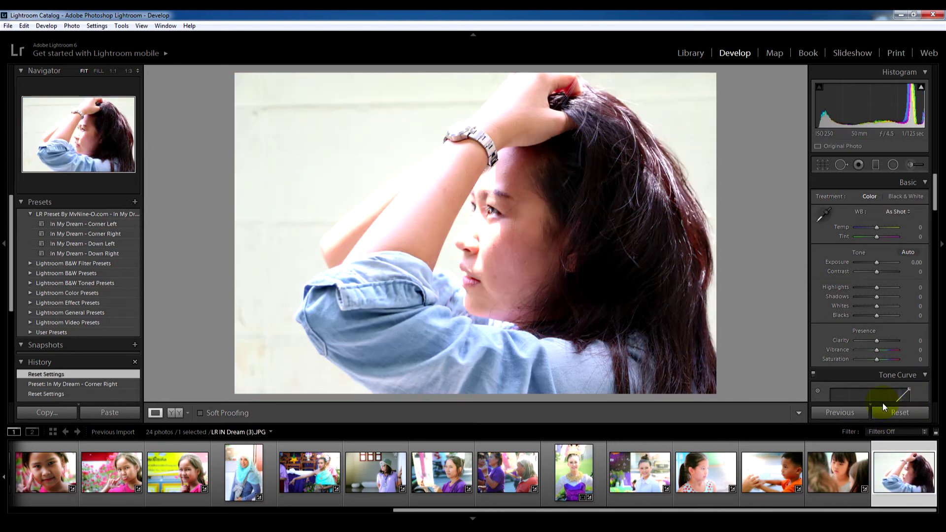
click(113, 253)
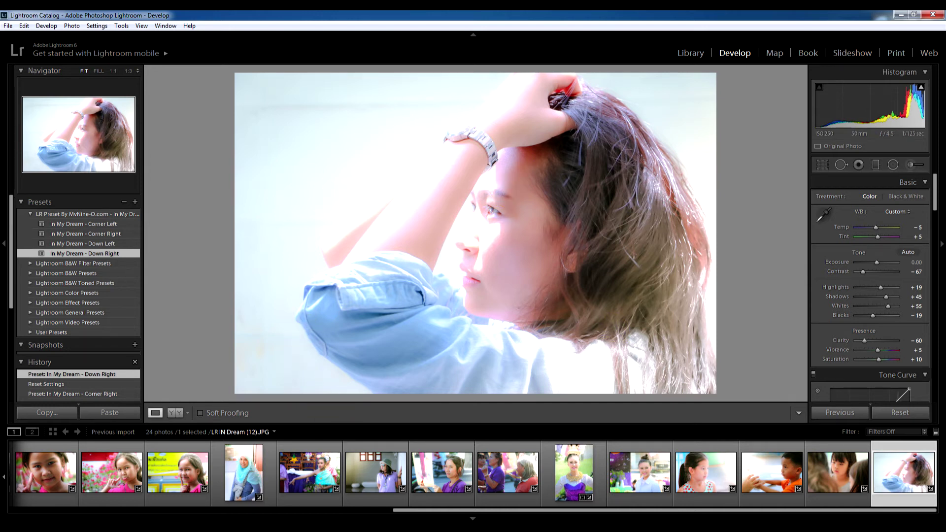
Scroll the filmstrip and bring up LR IN Dream (18).JPG, the man beside the display.
mouse_move(869, 511)
mouse_down()
mouse_move(697, 520)
mouse_move(495, 512)
mouse_up()
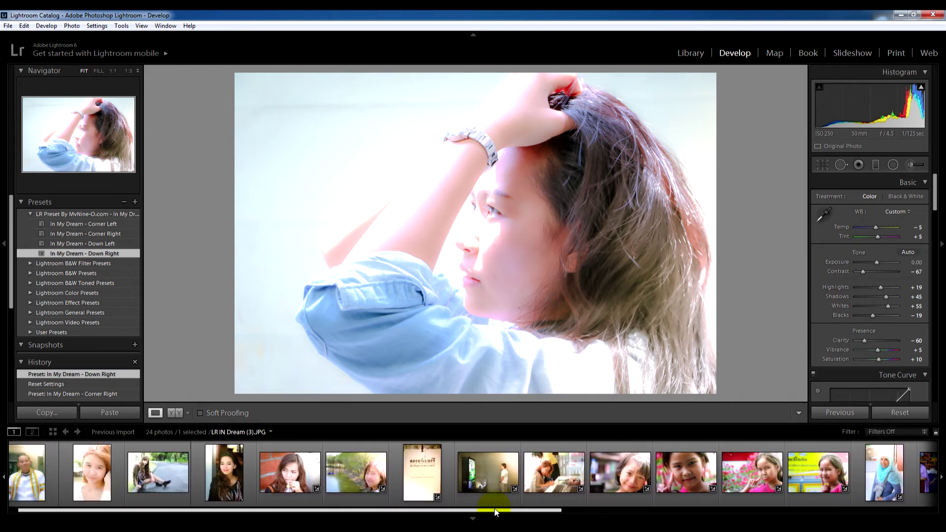
drag(495, 512, 519, 511)
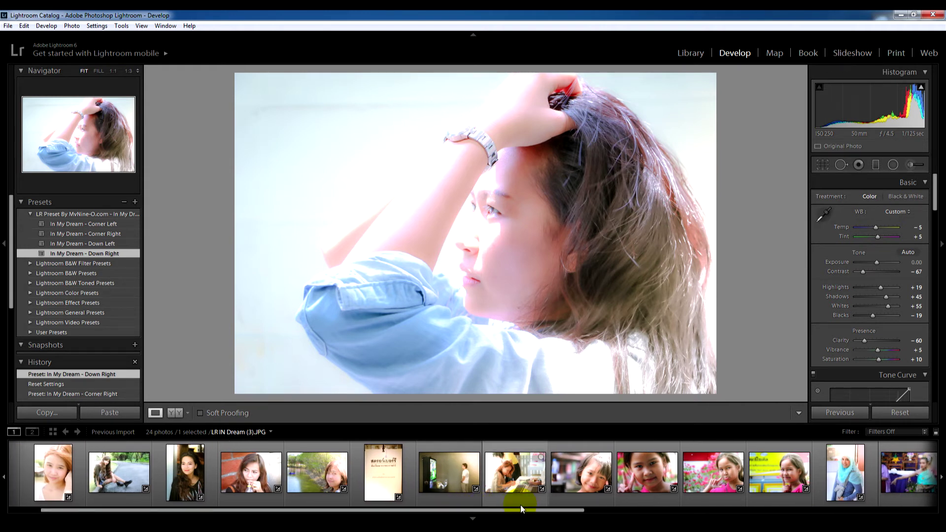
click(445, 473)
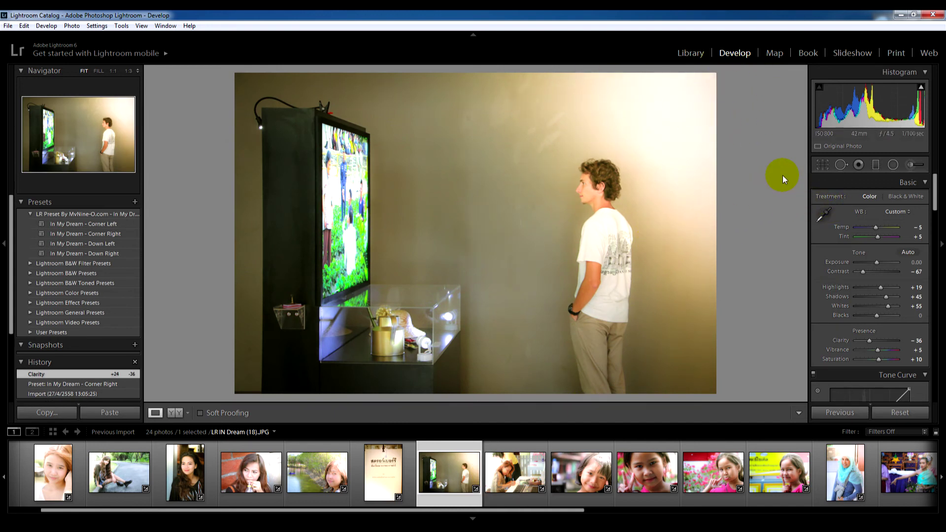
Apply In My Dream - Corner Left, leaving the Graduated Filter unchanged before and after.
click(876, 167)
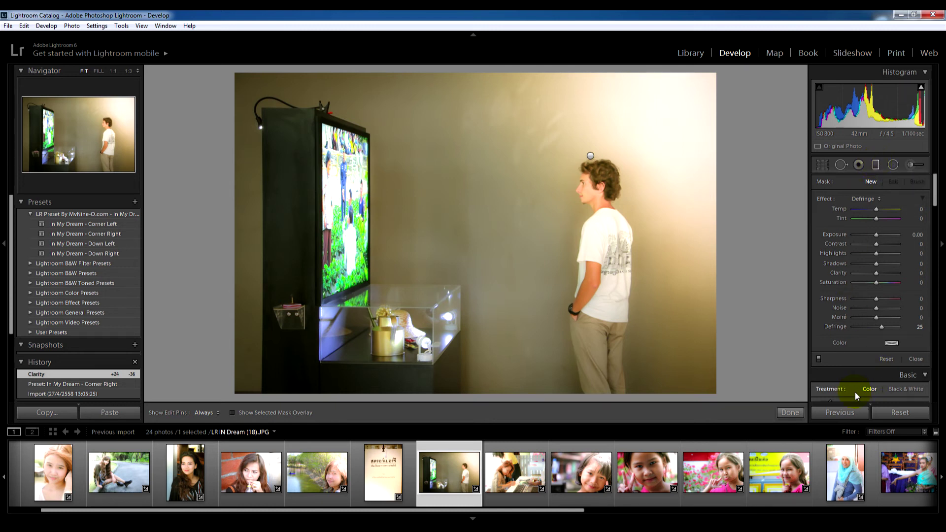
click(787, 413)
mouse_move(83, 224)
click(114, 224)
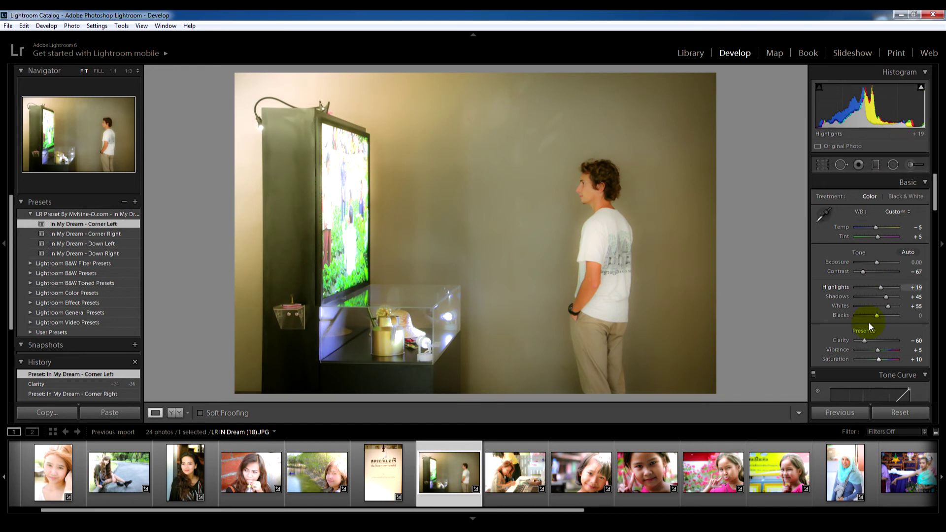
click(875, 167)
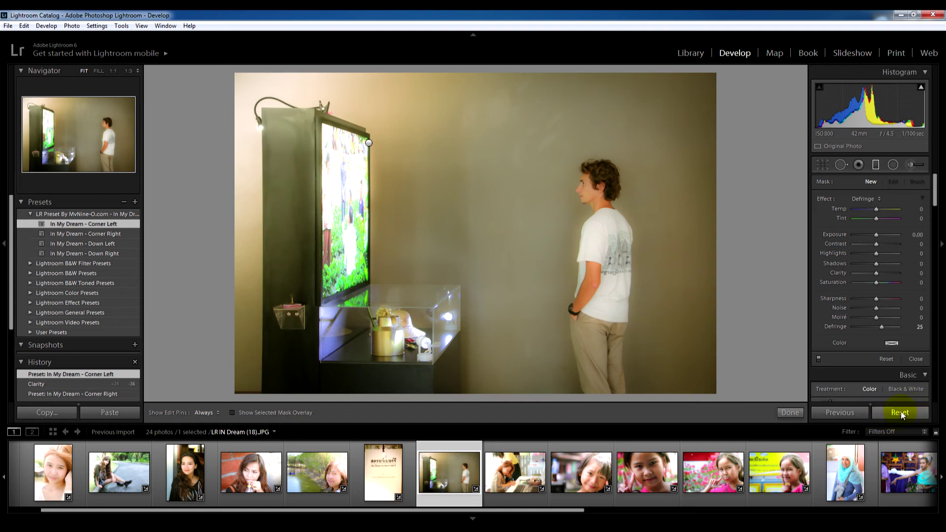
click(790, 413)
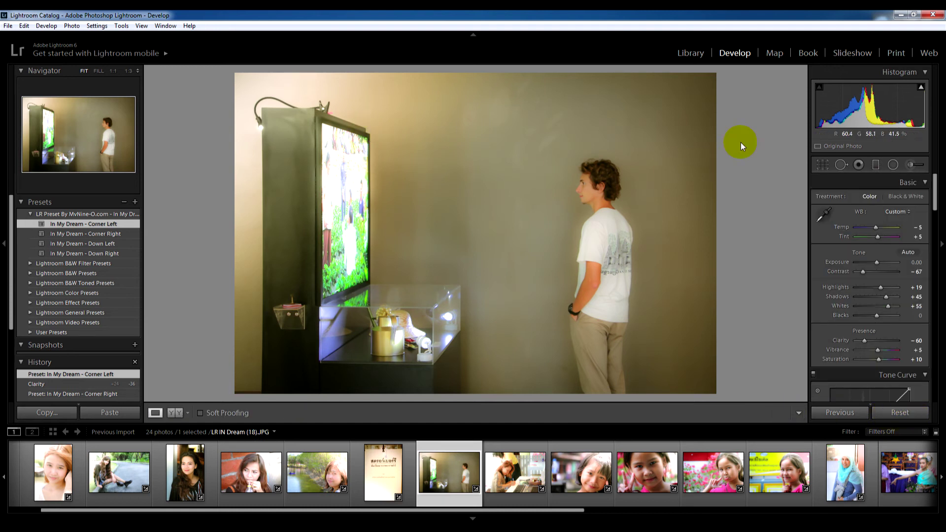
Try a tighter crop of the gallery photo, then reset it to its unedited state.
key(r)
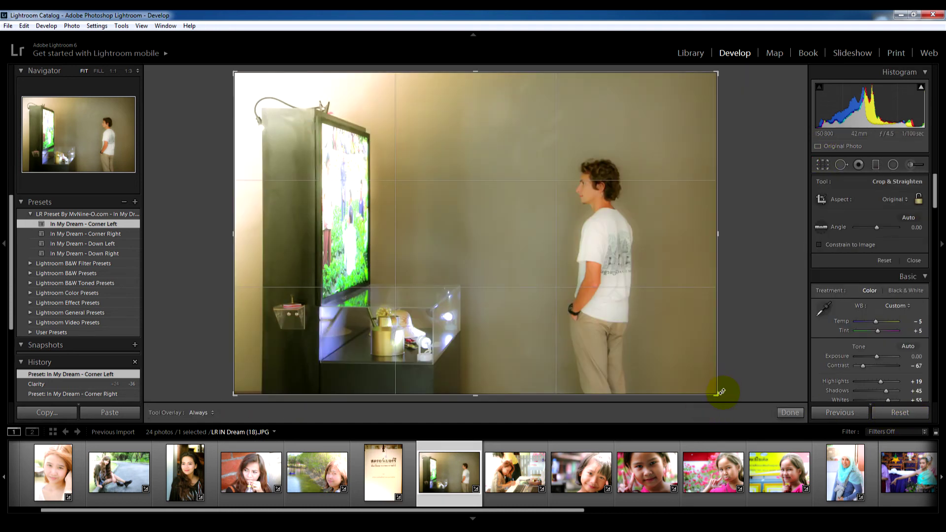
drag(717, 398, 669, 351)
drag(597, 313, 502, 276)
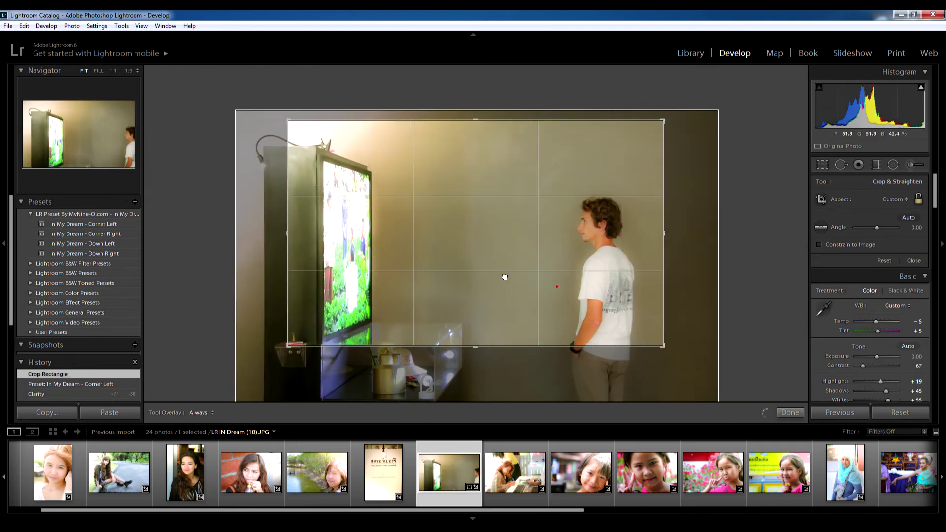
click(790, 412)
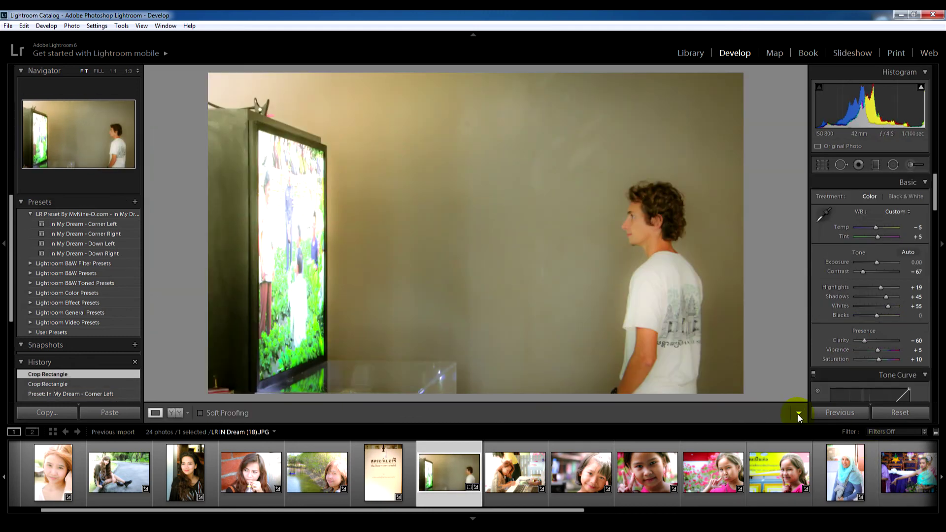
click(875, 165)
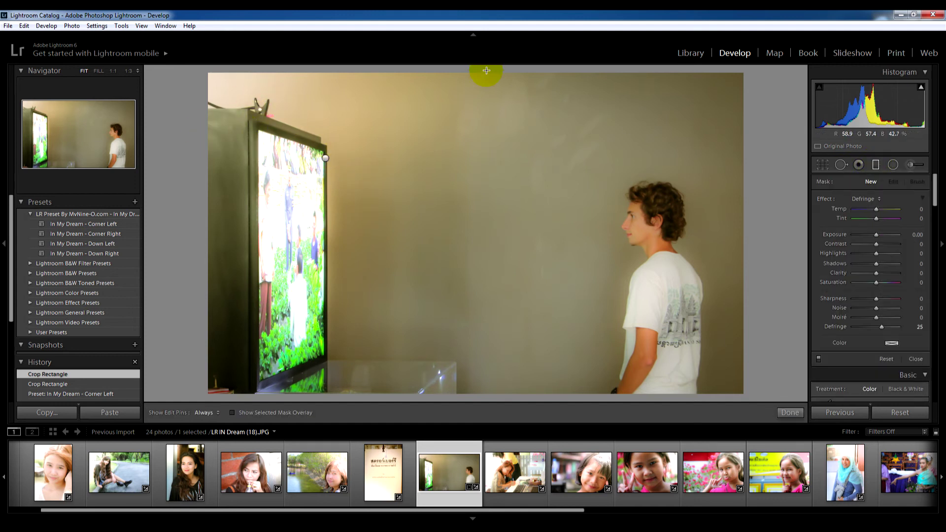
click(904, 411)
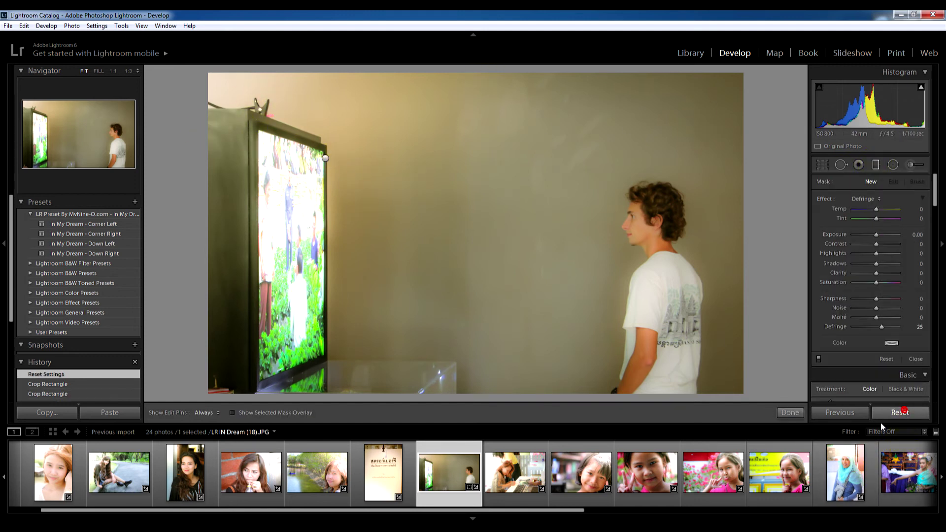
Apply In My Dream - Corner Right and move its graduated glow onto the wall at a shallower angle.
click(105, 233)
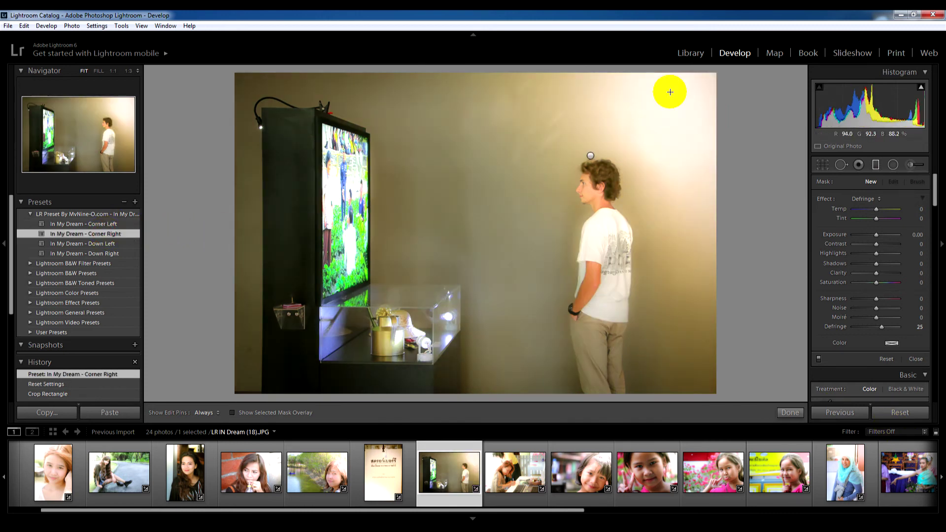
click(875, 165)
click(591, 156)
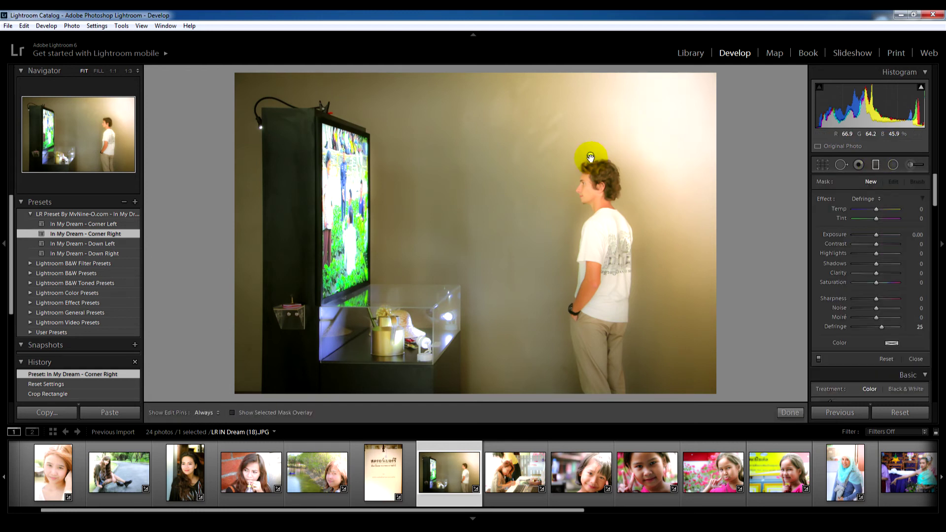
drag(590, 156, 518, 187)
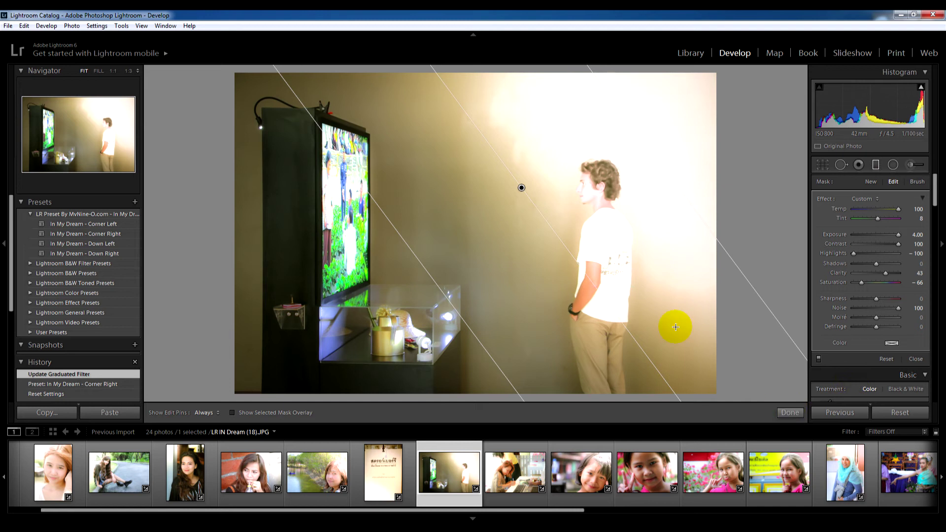
drag(535, 186, 549, 173)
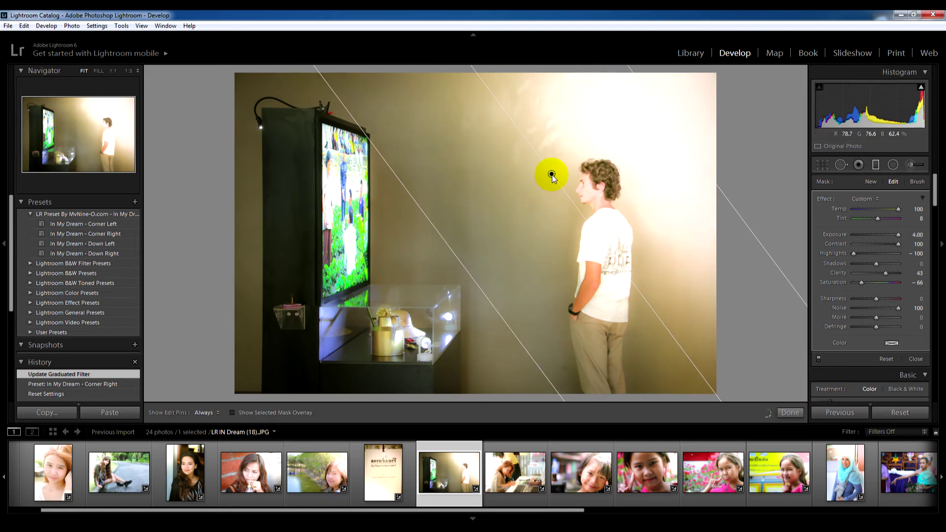
drag(517, 124, 502, 133)
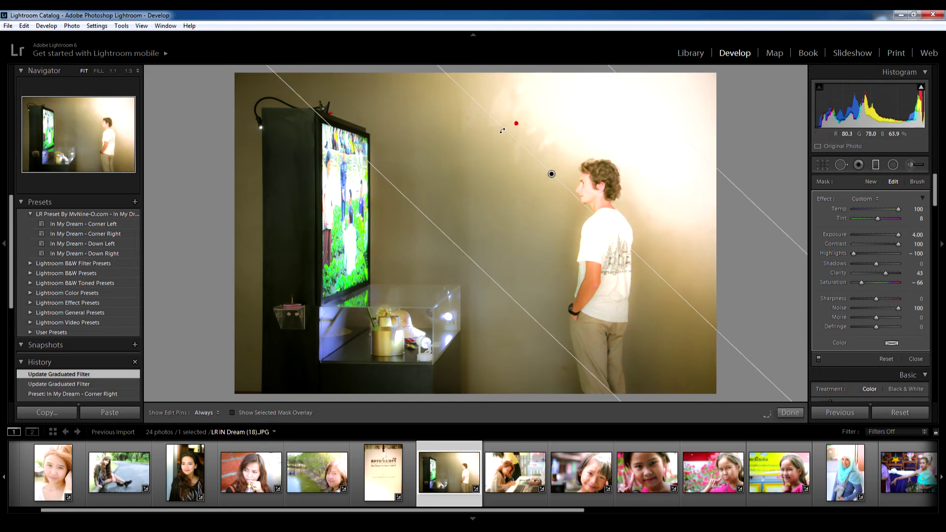
click(788, 412)
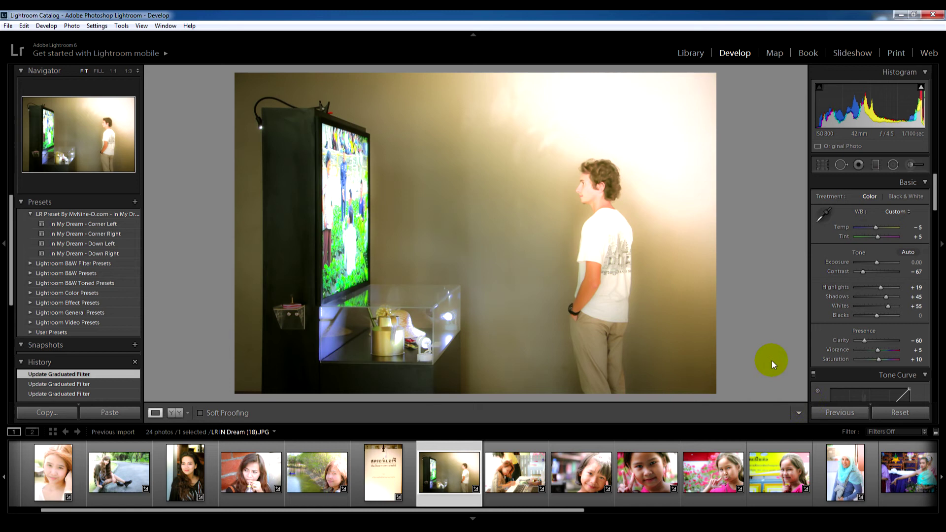
Open the brick-wall portrait and add a diagonal graduated filter over the upper right with Clarity 100.
click(236, 465)
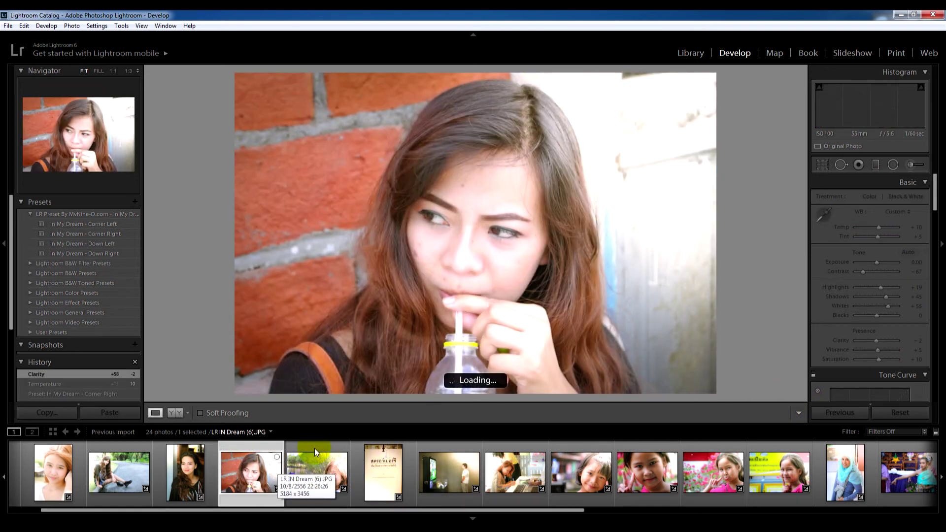
click(876, 165)
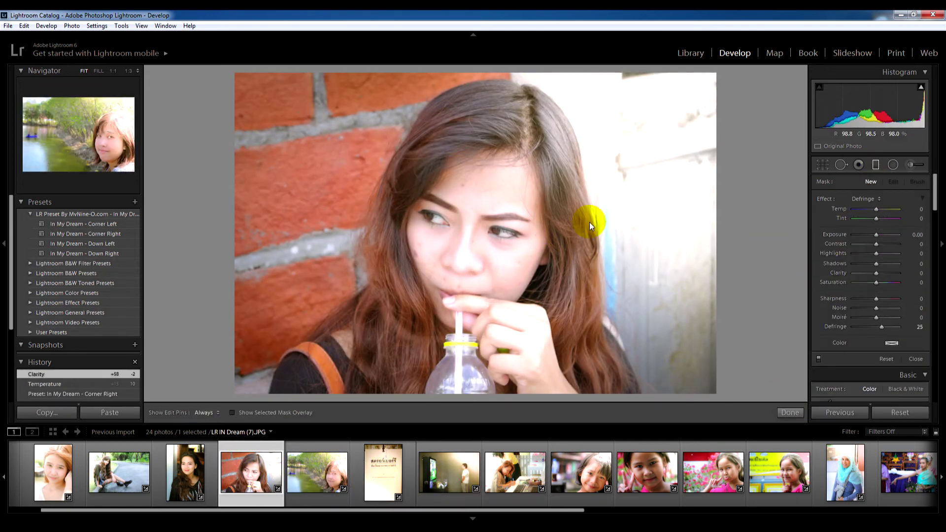
drag(591, 158, 531, 177)
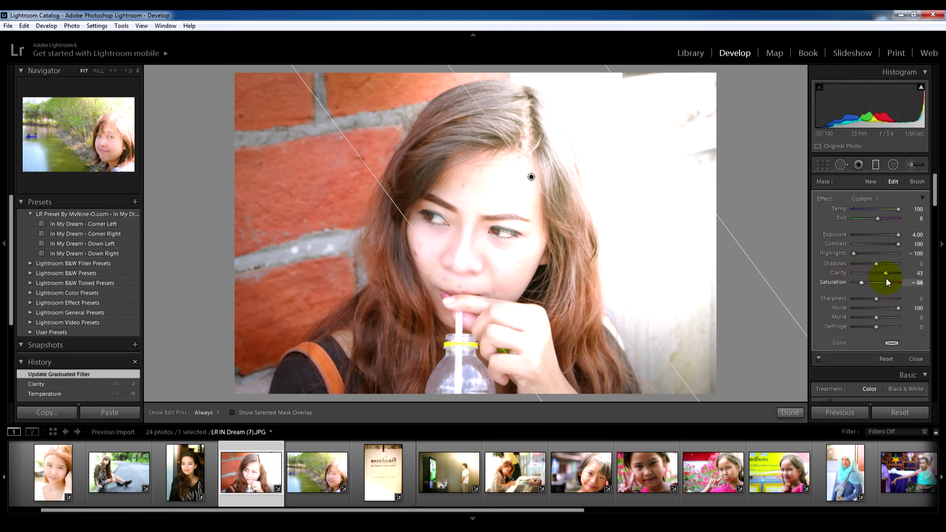
drag(885, 273, 899, 274)
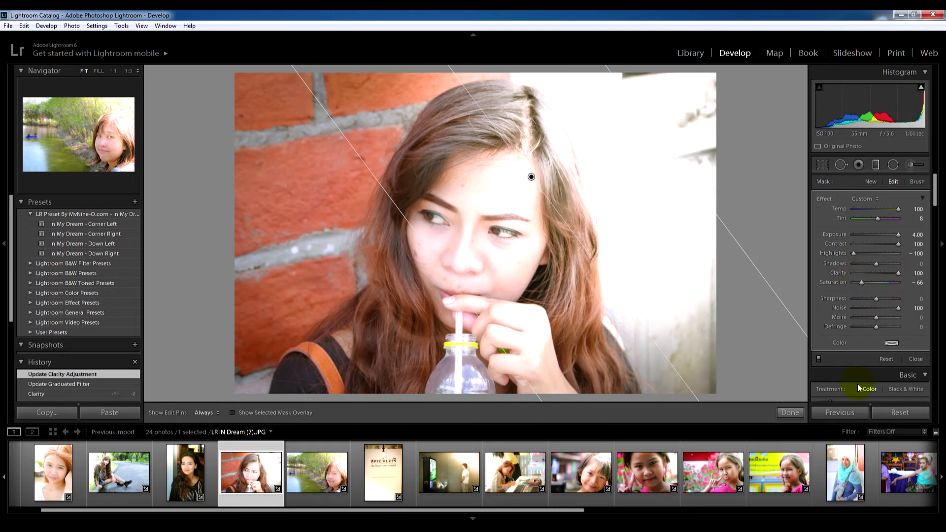
click(788, 412)
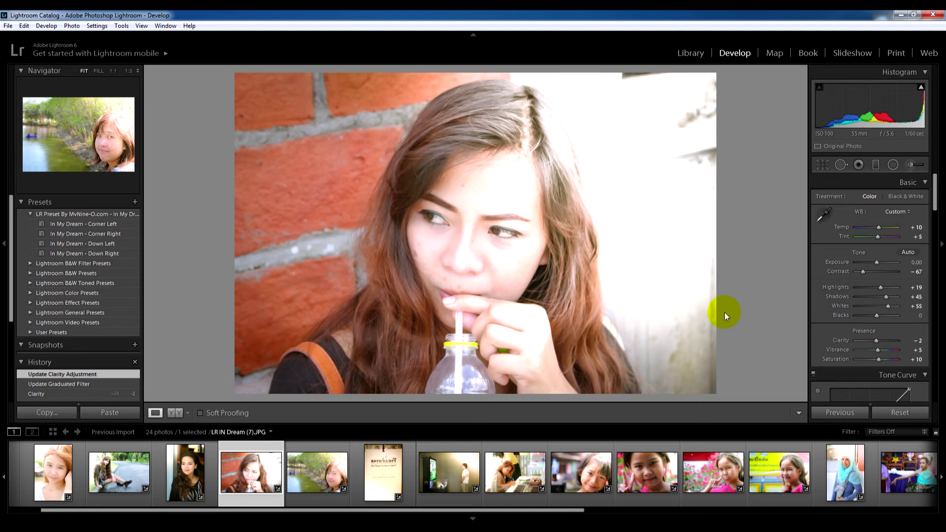
Undo the Clarity 100 change and the graduated filter with Ctrl+Z.
key(ctrl+z)
key(ctrl+z)
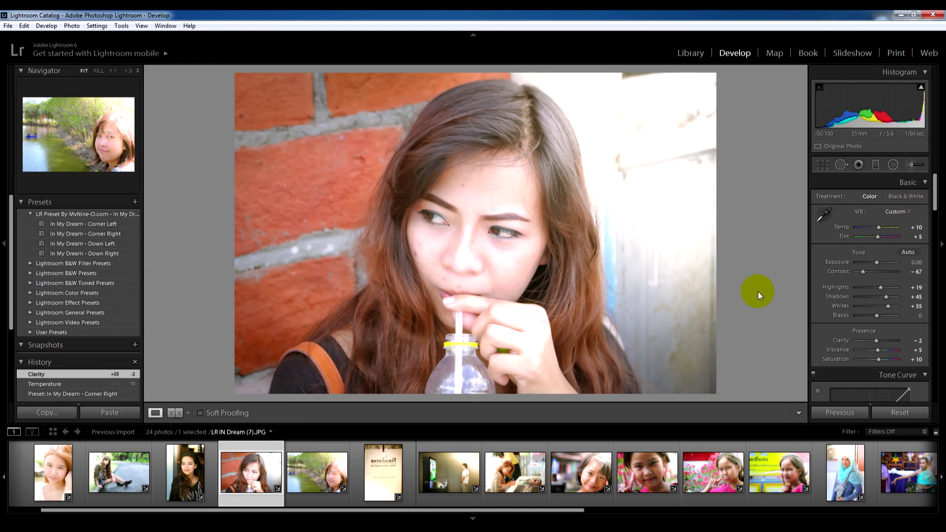
View the smiling short-haired girl photo in the side-by-side Before/After layout.
click(586, 471)
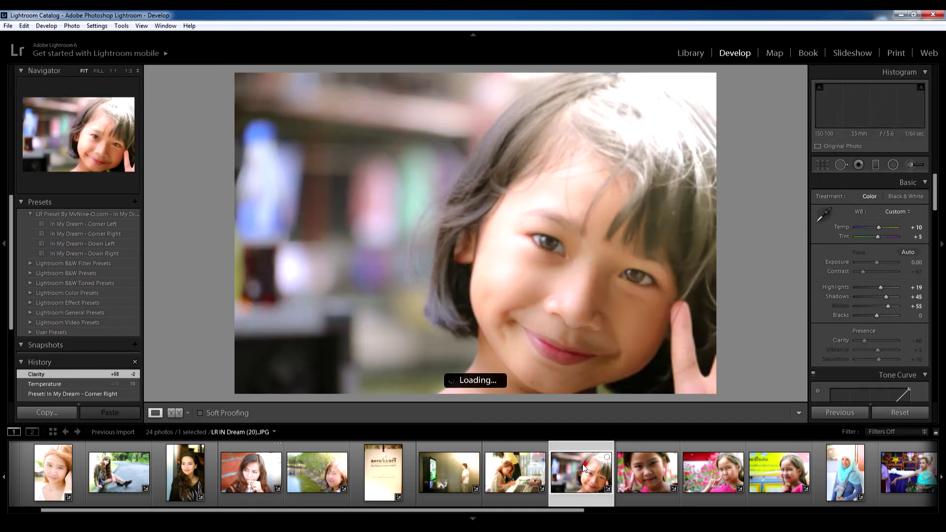
click(176, 412)
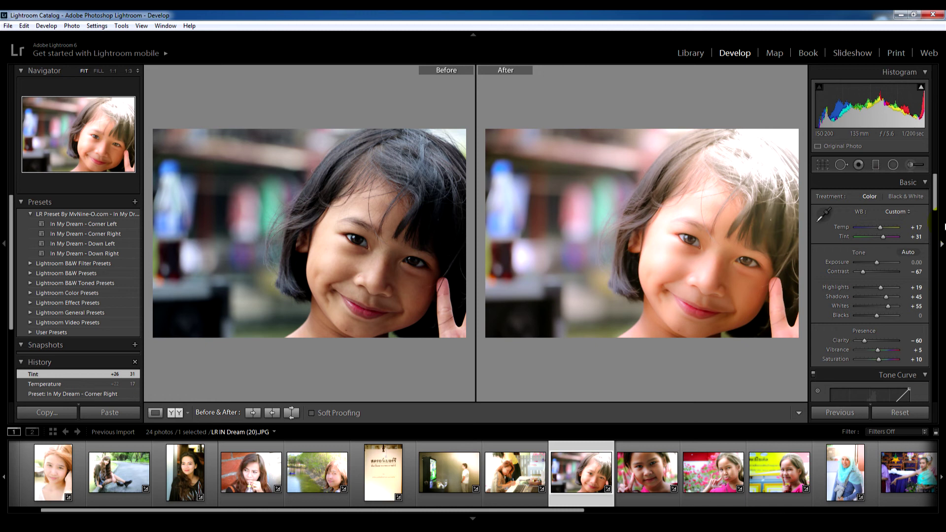
mouse_move(939, 198)
mouse_down()
mouse_move(930, 362)
mouse_move(935, 191)
mouse_up()
Open the red-haired woman's portrait and reset all of its edits.
click(511, 478)
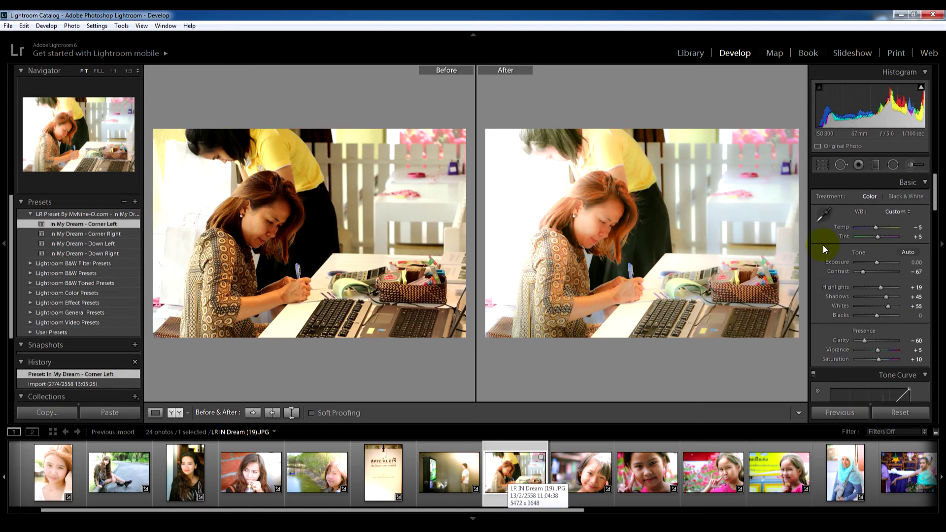
click(866, 230)
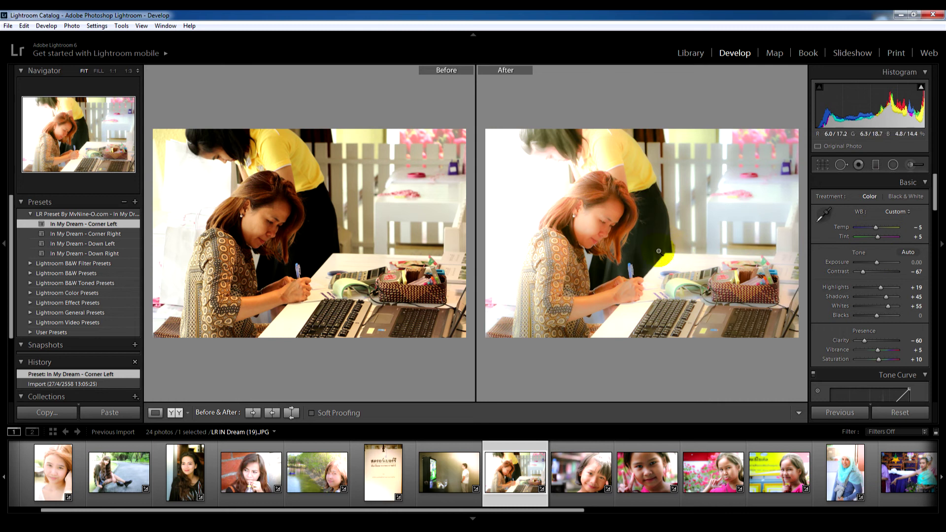
click(72, 477)
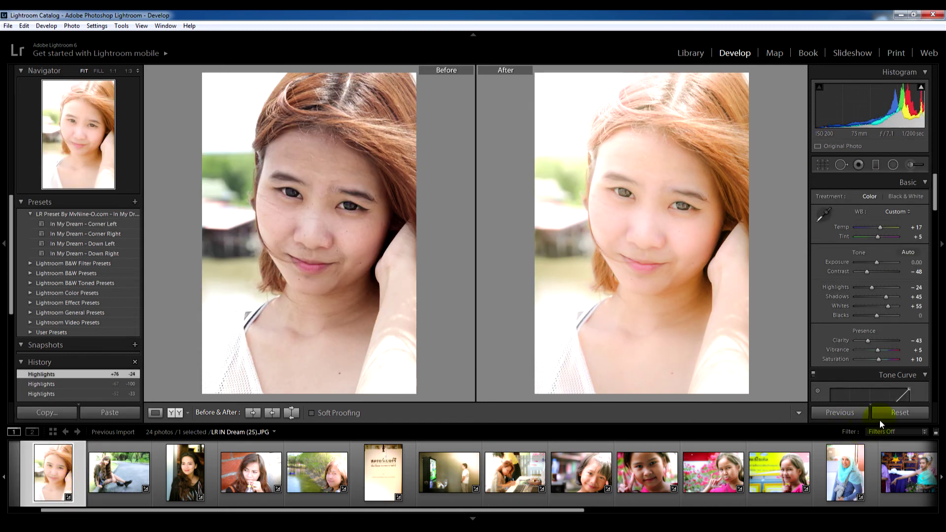
click(894, 414)
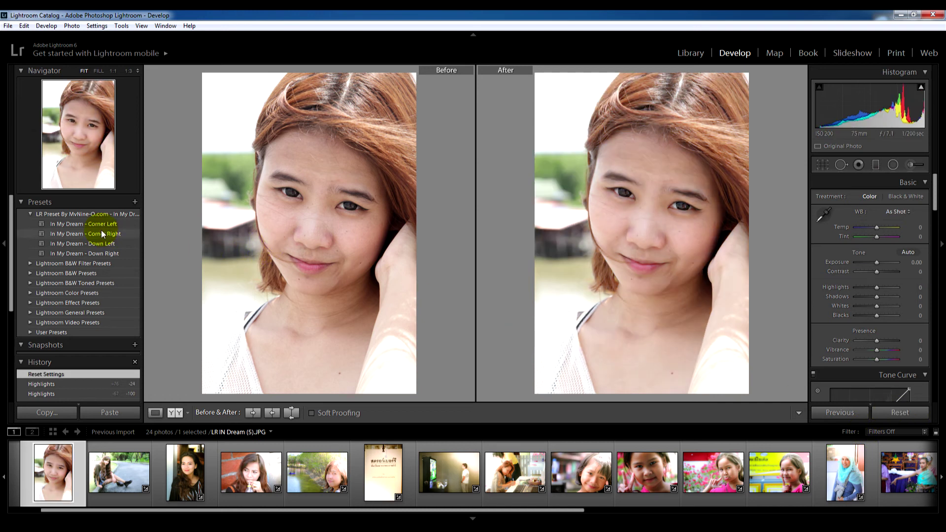
Apply In My Dream - Corner Right to the red-haired portrait and set Temp to +24.
click(108, 234)
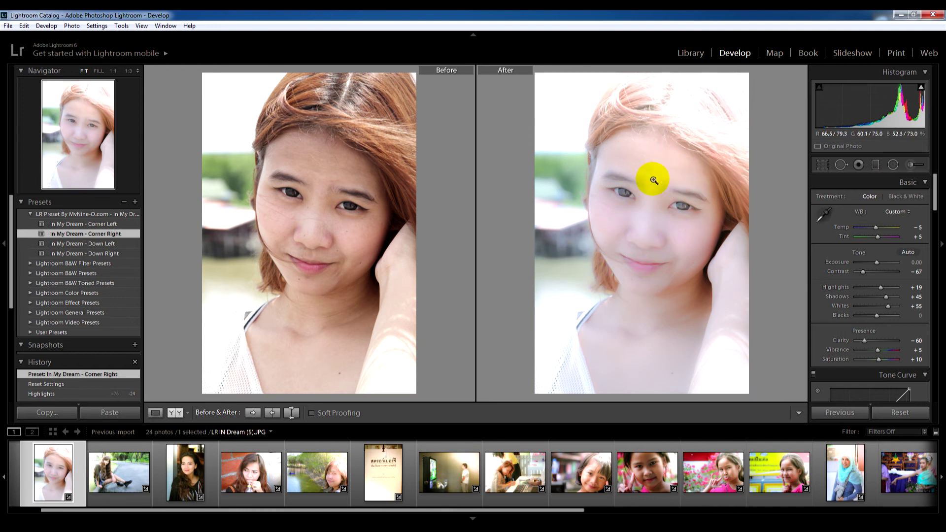
drag(875, 227, 884, 227)
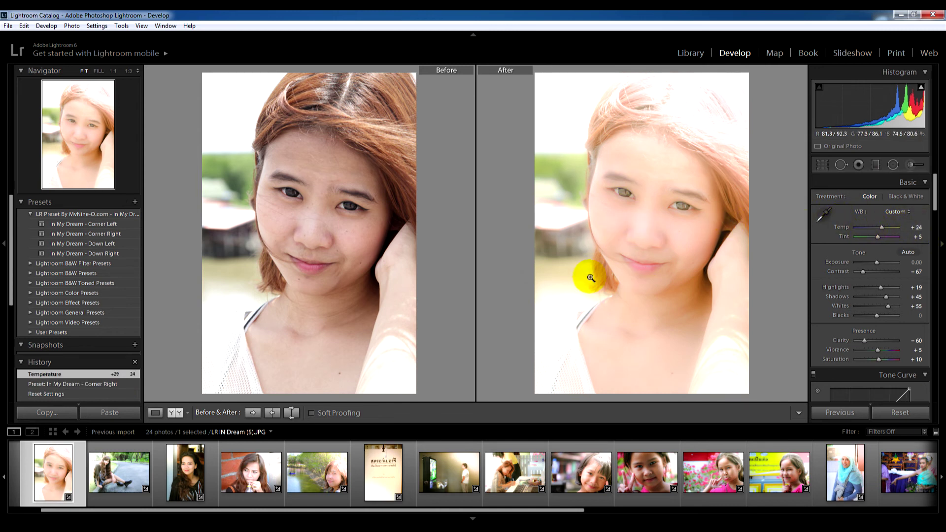
Select the uniformed man's photo in the filmstrip, reset it, and apply In My Dream - Corner Right.
scroll(68, 514, up, 1)
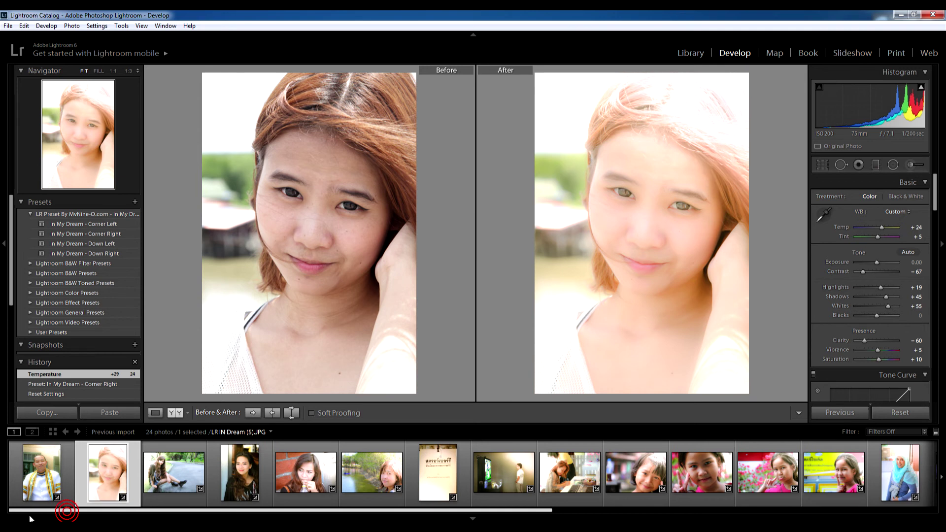
click(67, 499)
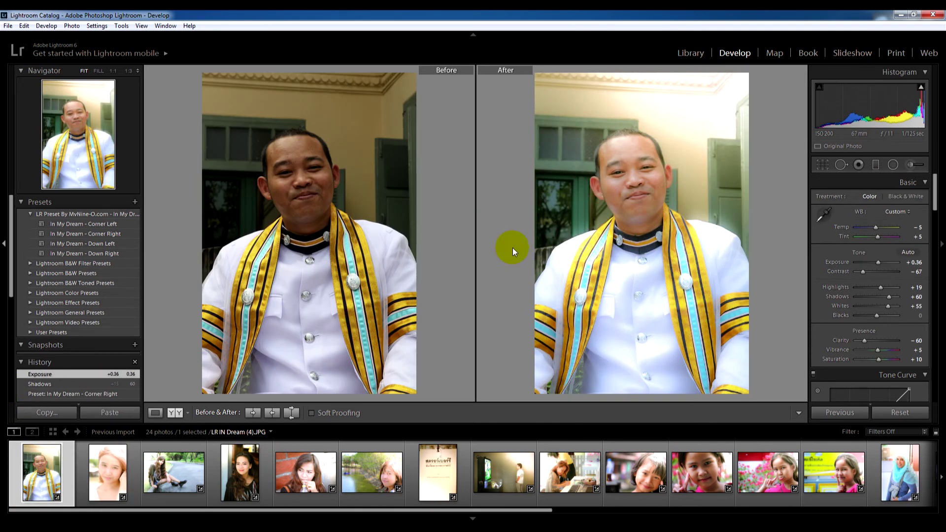
click(910, 415)
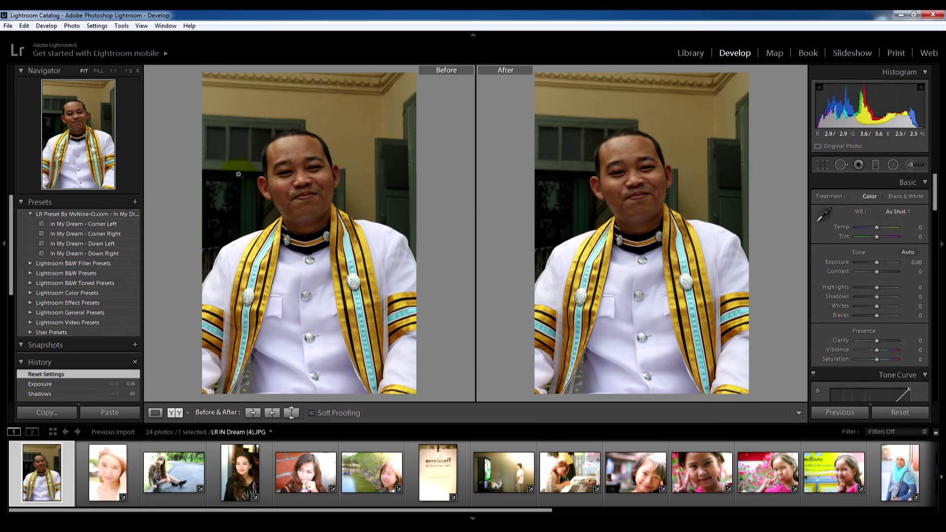
click(104, 233)
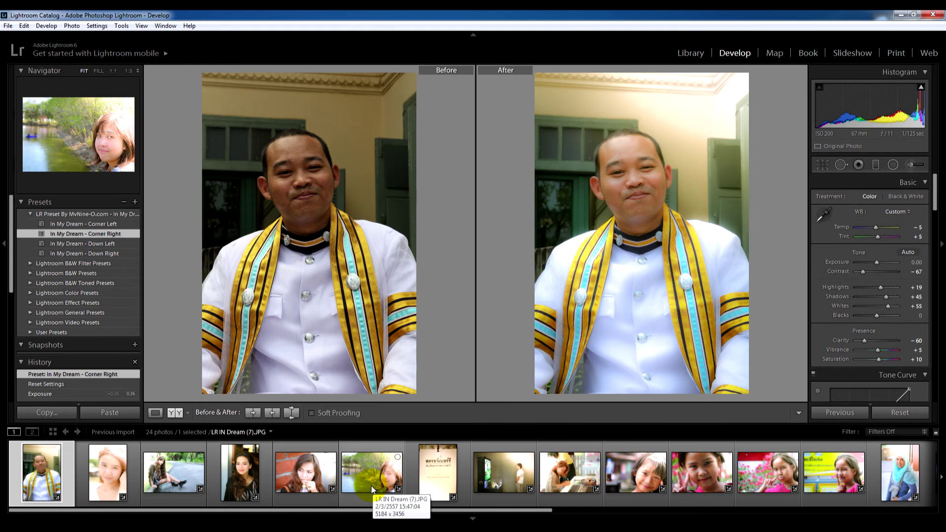
Open the peace-sign girl's photo, reset it, and apply In My Dream - Corner Right.
click(695, 490)
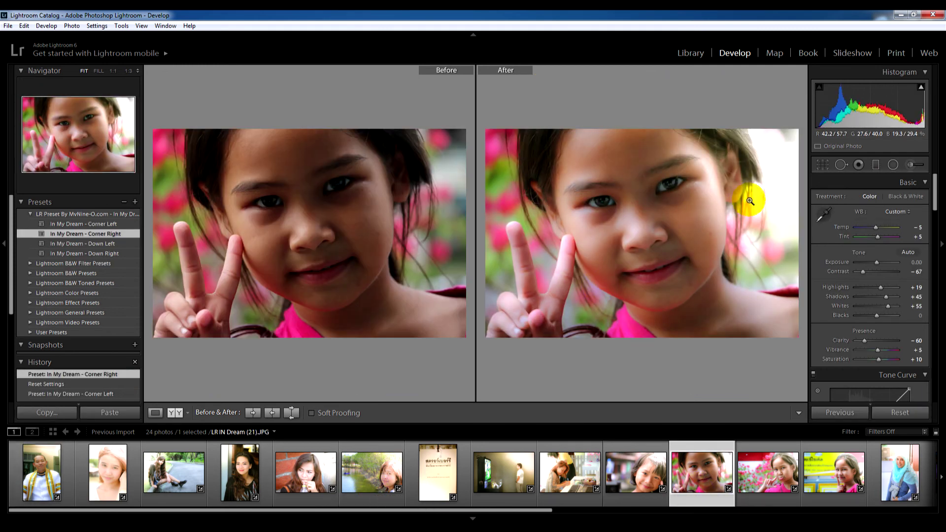
click(894, 415)
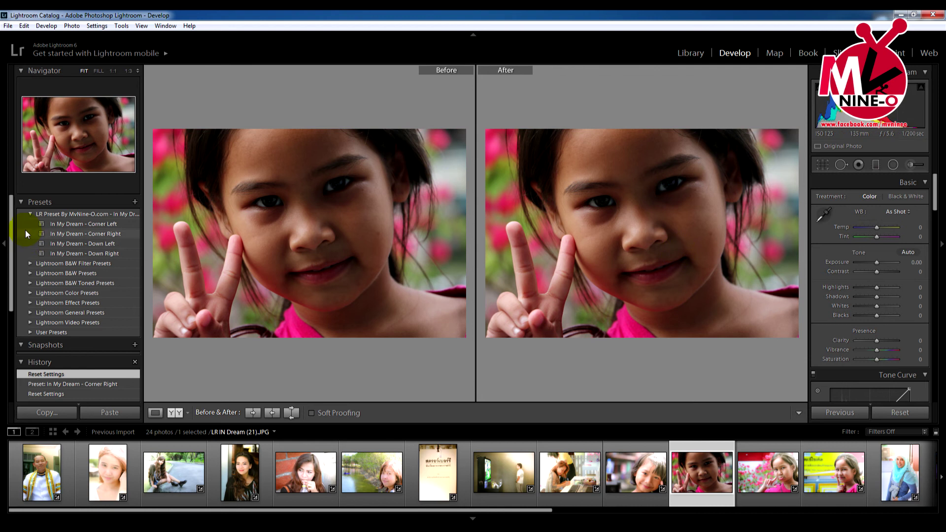
click(76, 234)
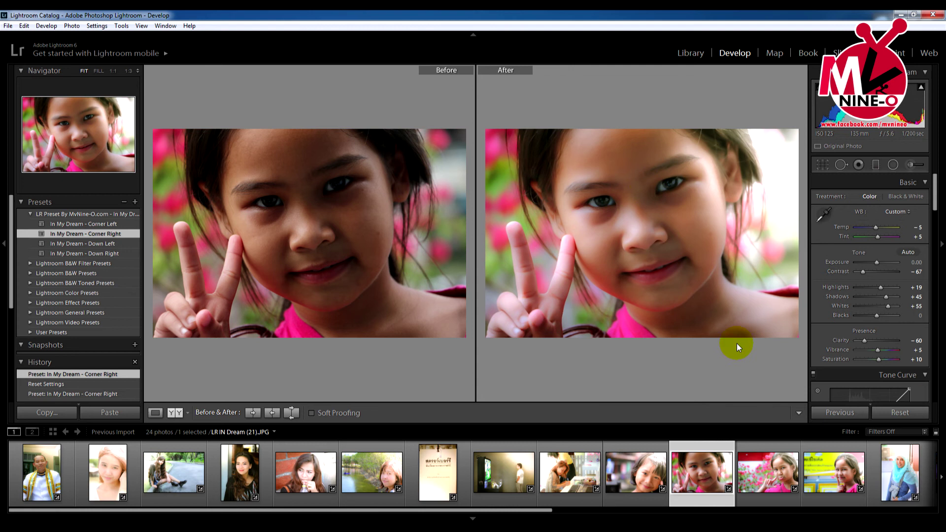
Zoom in and pan across the girl's eye, nose and mouth, then fit and return to the single view.
click(622, 184)
key(ctrl+equal)
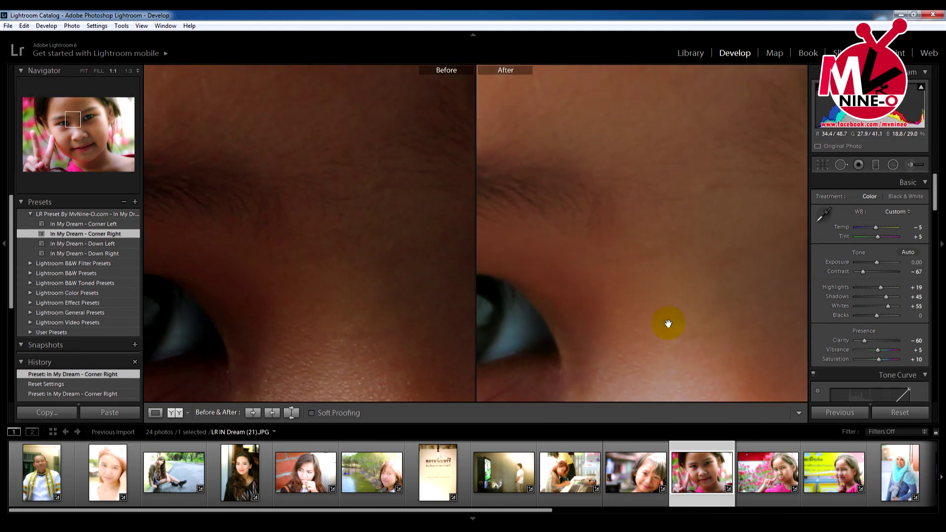
click(127, 71)
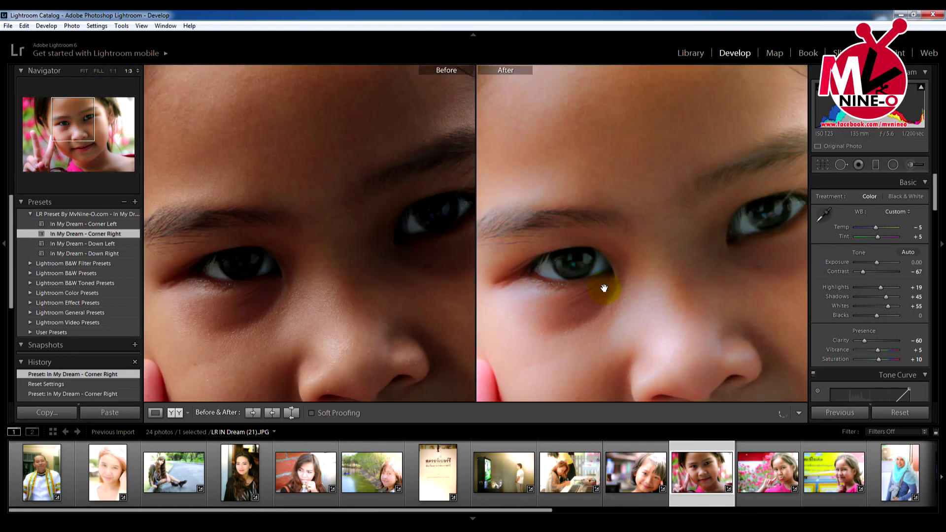
drag(665, 249, 669, 184)
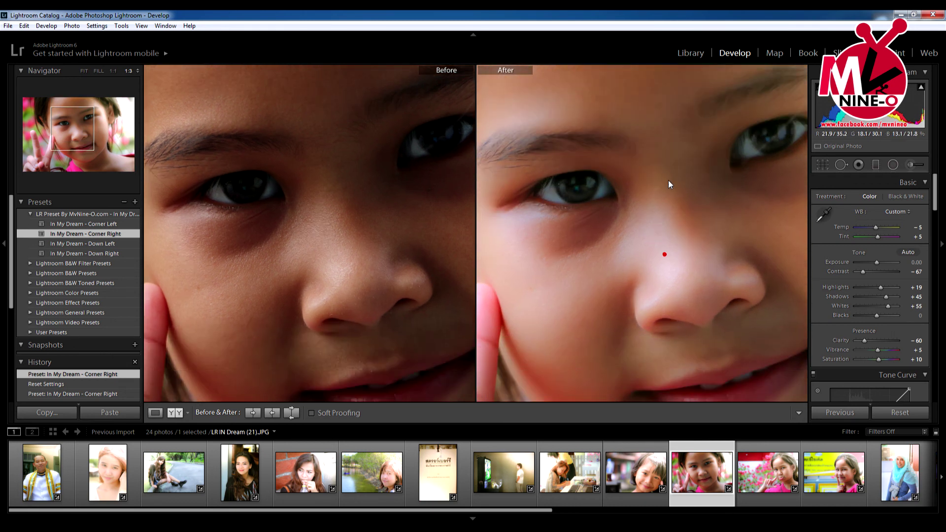
drag(659, 274, 650, 201)
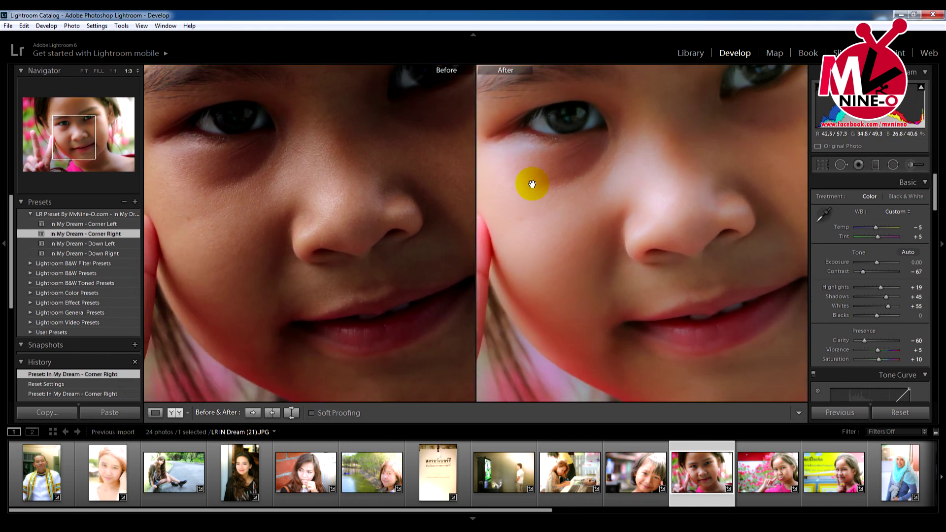
drag(576, 197, 586, 184)
drag(591, 220, 595, 275)
click(591, 228)
click(626, 131)
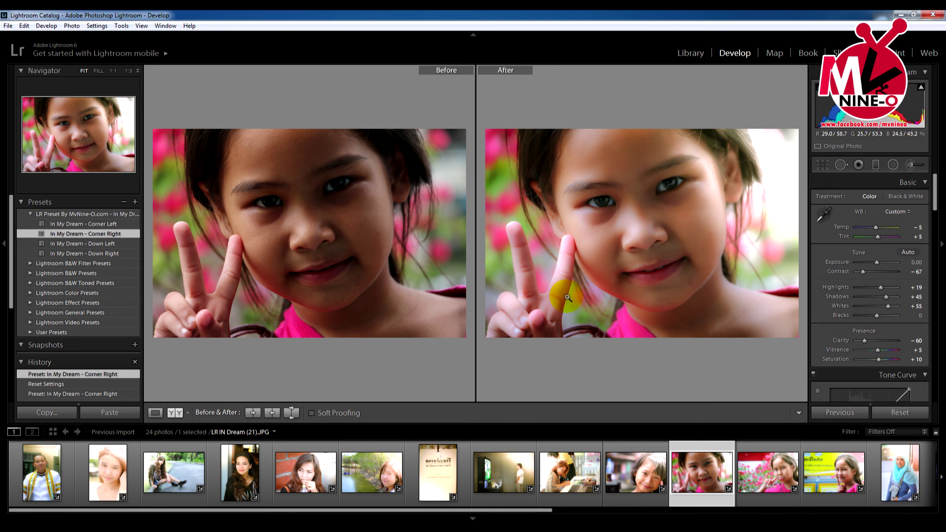
click(155, 413)
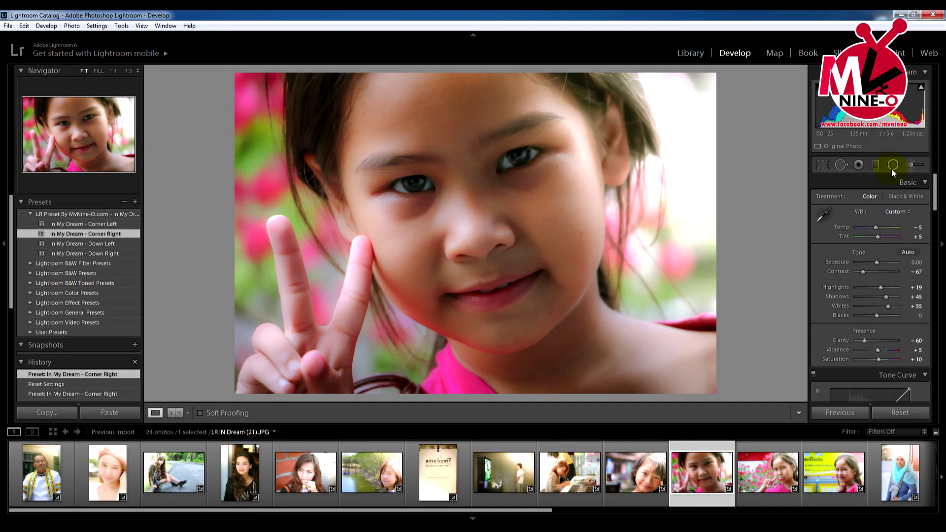
Brush over the girl's forehead and brows and raise the brush Clarity to 89.
click(909, 165)
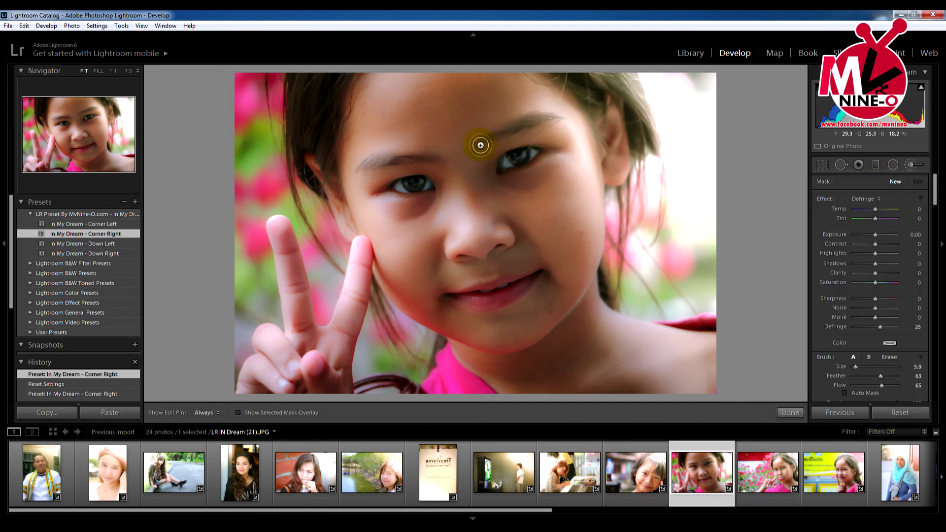
drag(506, 131, 453, 161)
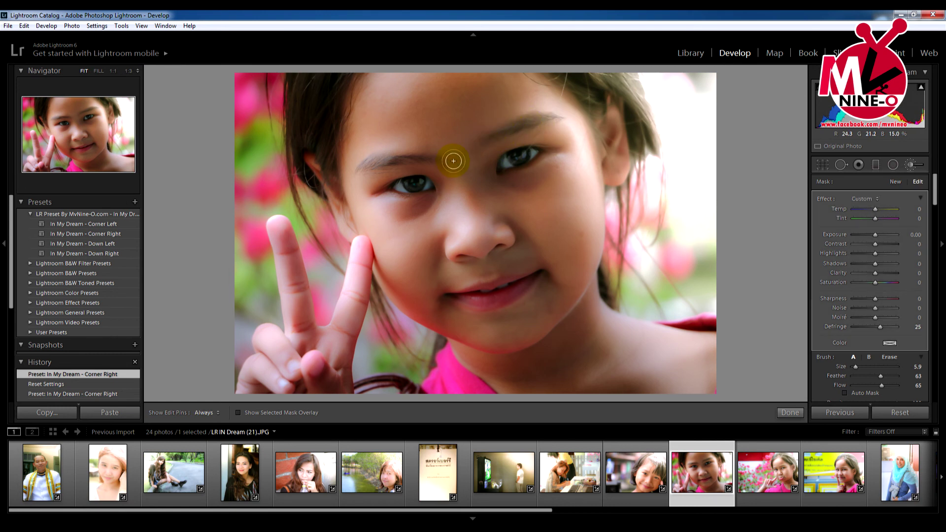
drag(382, 161, 367, 165)
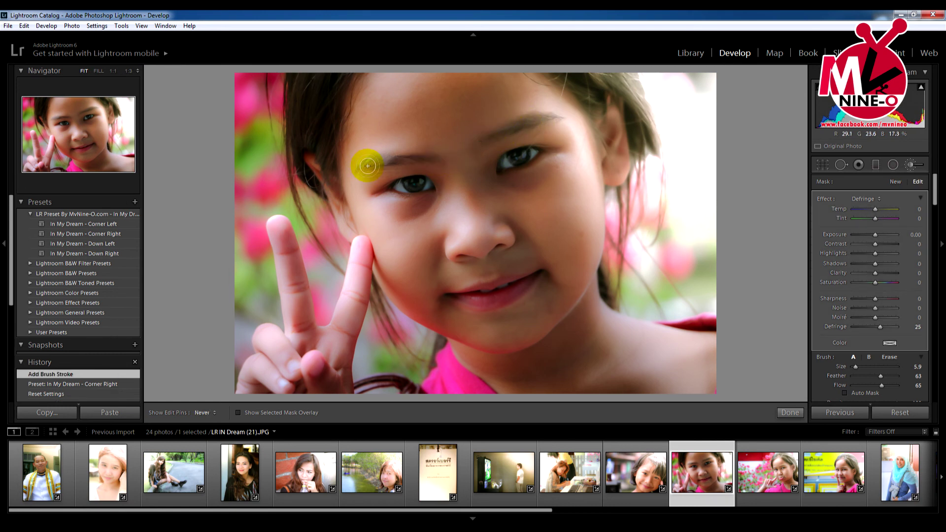
click(238, 413)
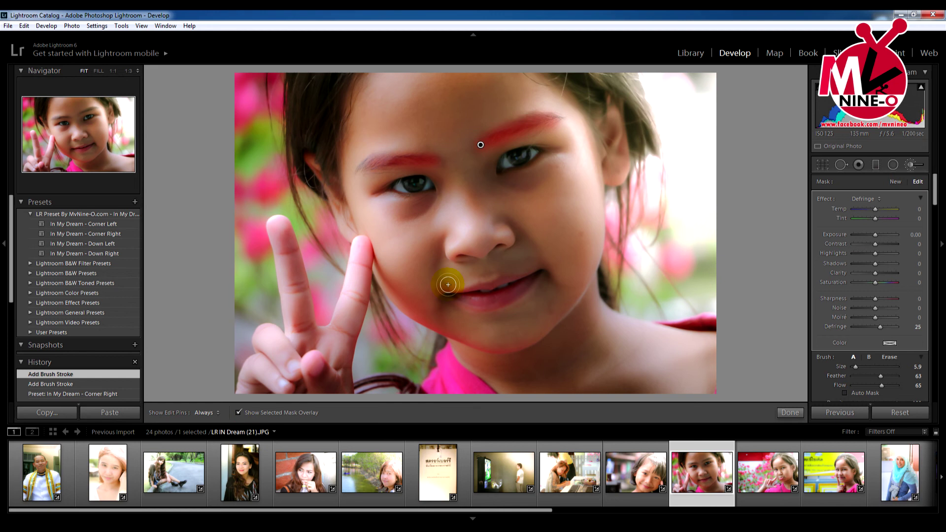
drag(478, 153, 360, 163)
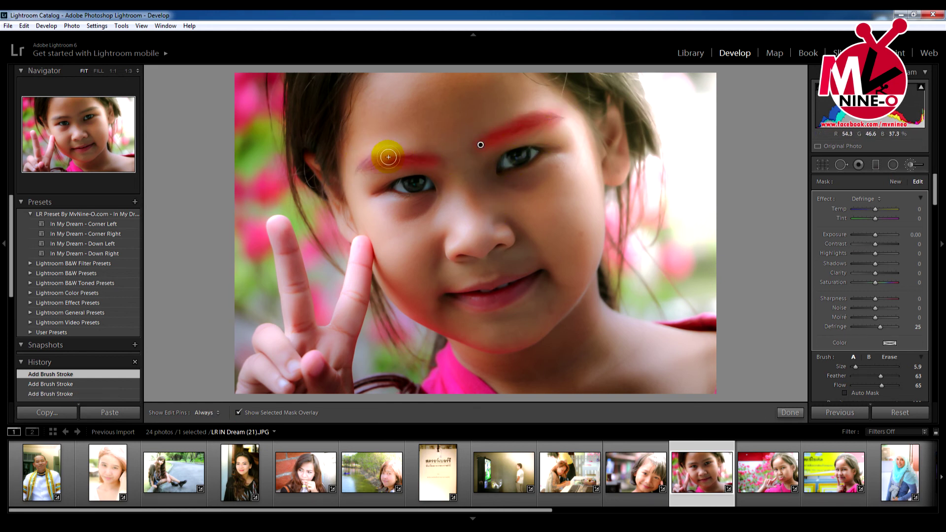
drag(875, 273, 888, 274)
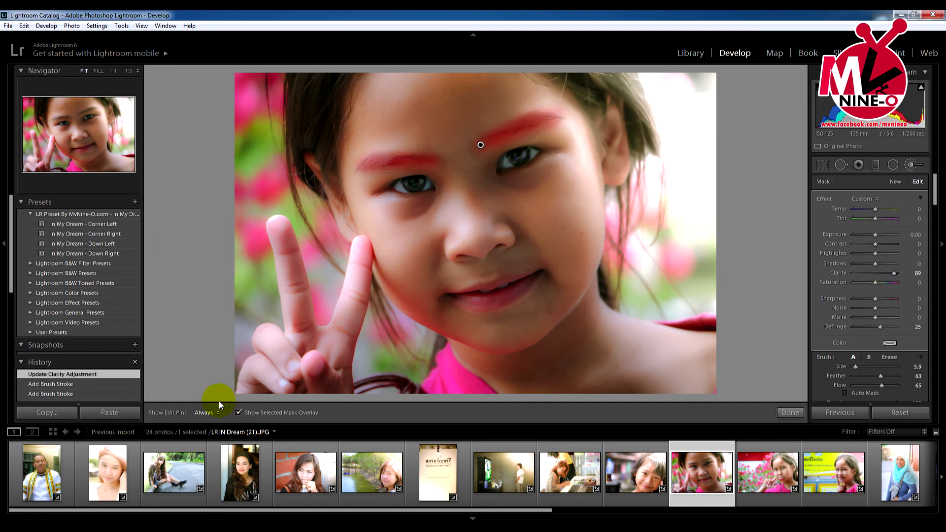
click(238, 413)
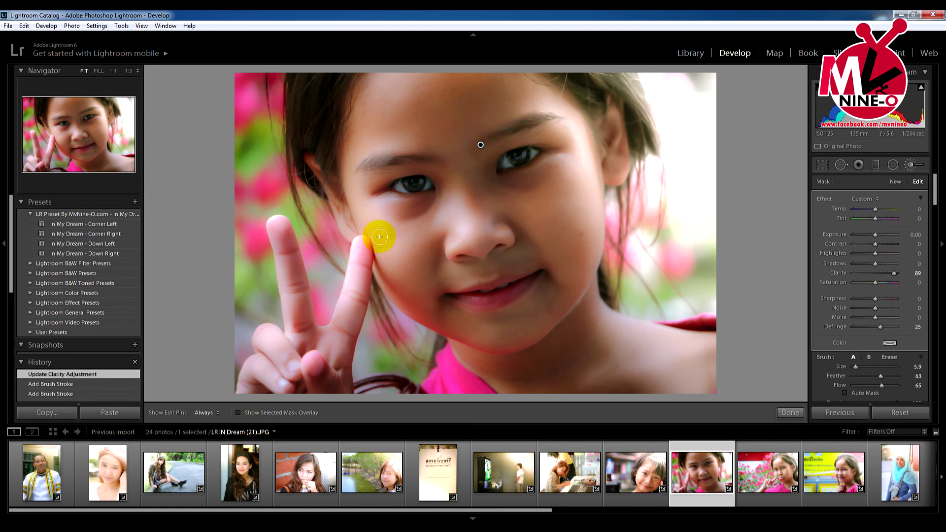
Extend the Clarity 89 brush strokes over both eyes and finish the brush adjustment.
key(h)
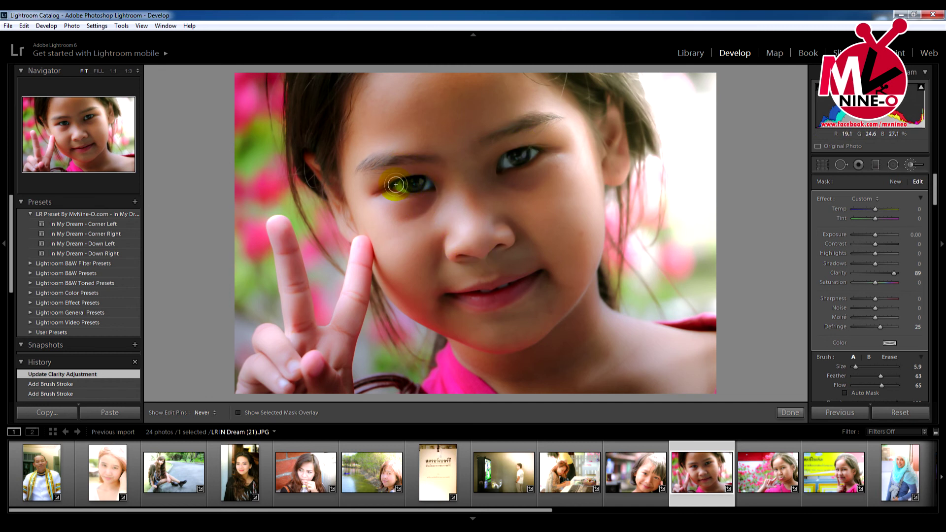
key(h)
drag(514, 165, 518, 157)
key(h)
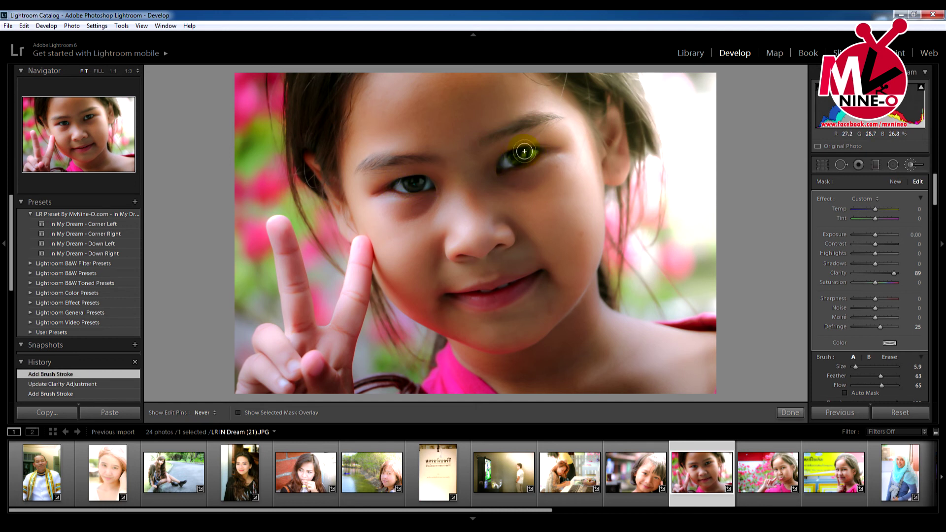
drag(526, 151, 515, 158)
key(h)
drag(416, 188, 418, 190)
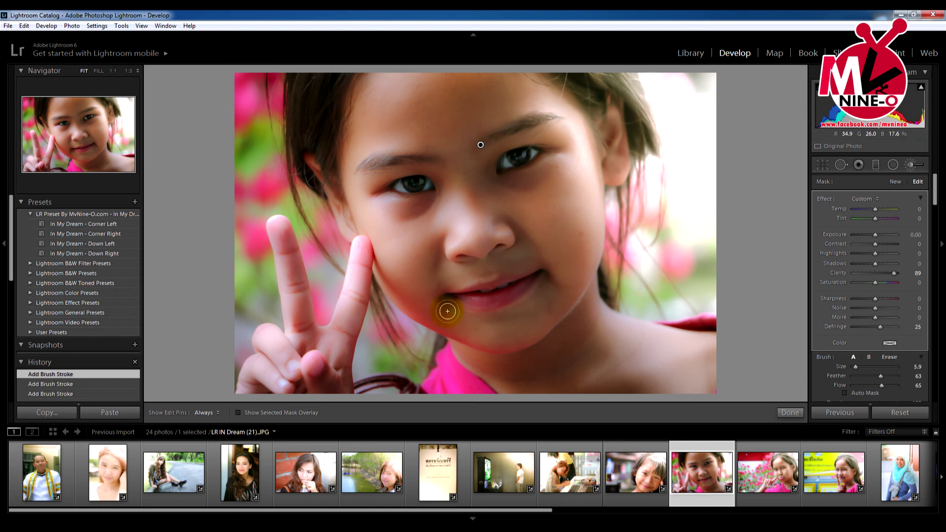
click(782, 412)
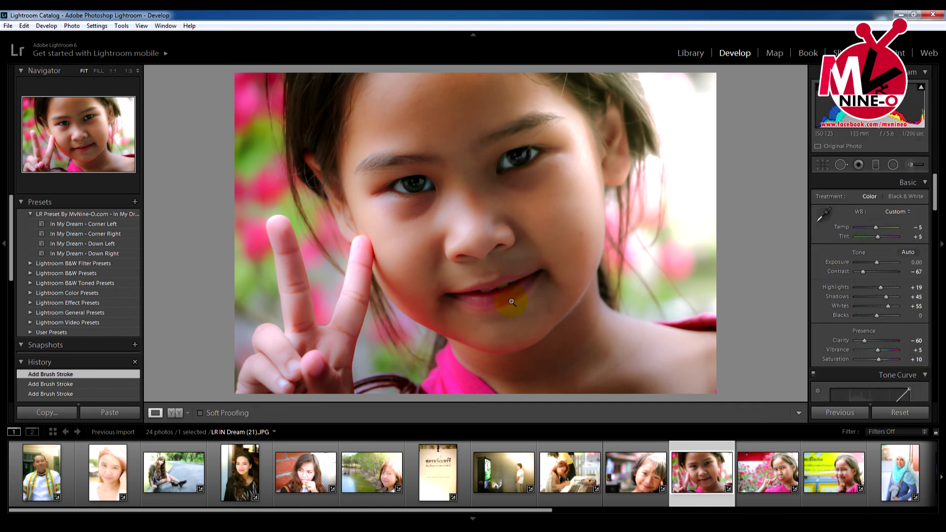
Brush a new adjustment along the girl's lips and set its Saturation to 77.
click(913, 164)
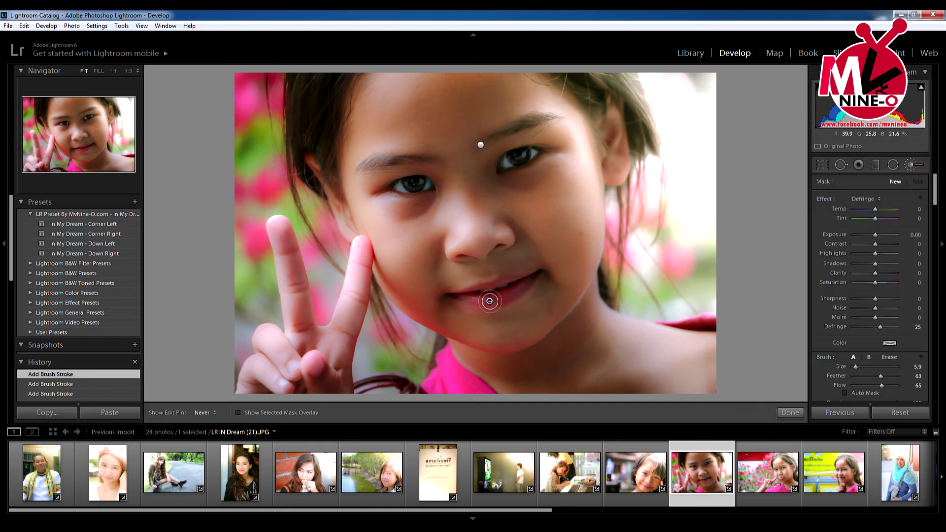
click(252, 413)
key(h)
drag(467, 300, 515, 284)
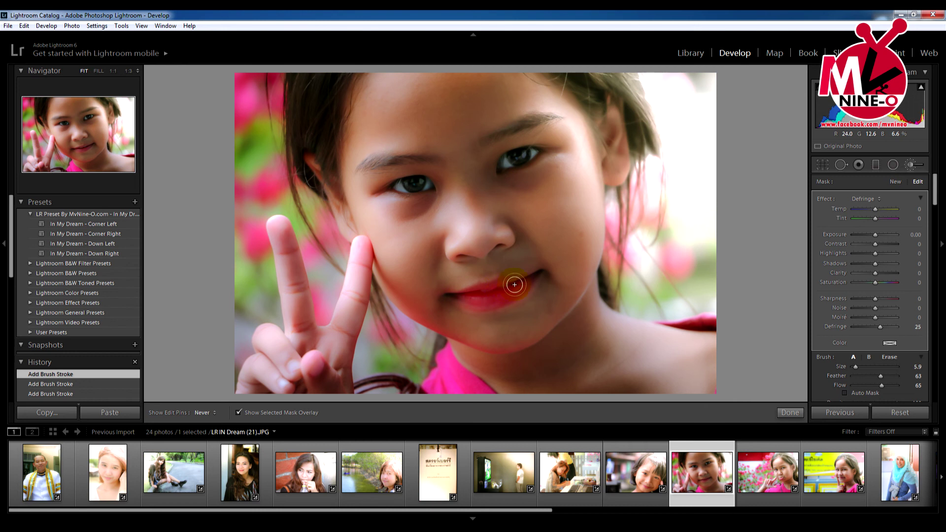
key(h)
click(238, 413)
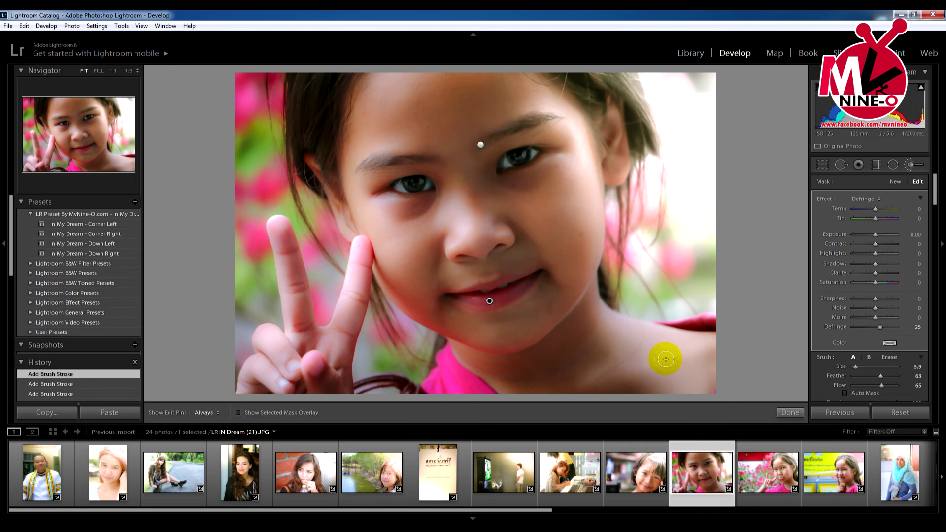
drag(875, 283, 879, 283)
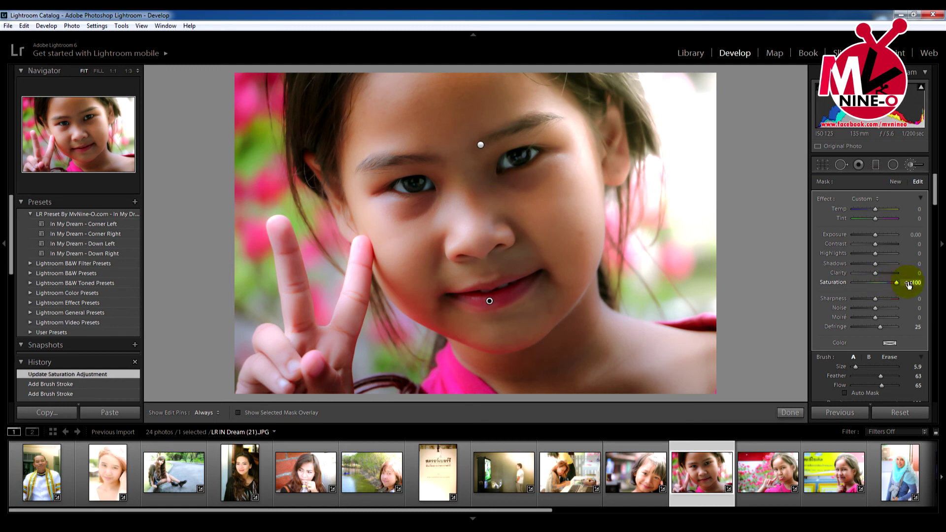
drag(896, 285, 891, 284)
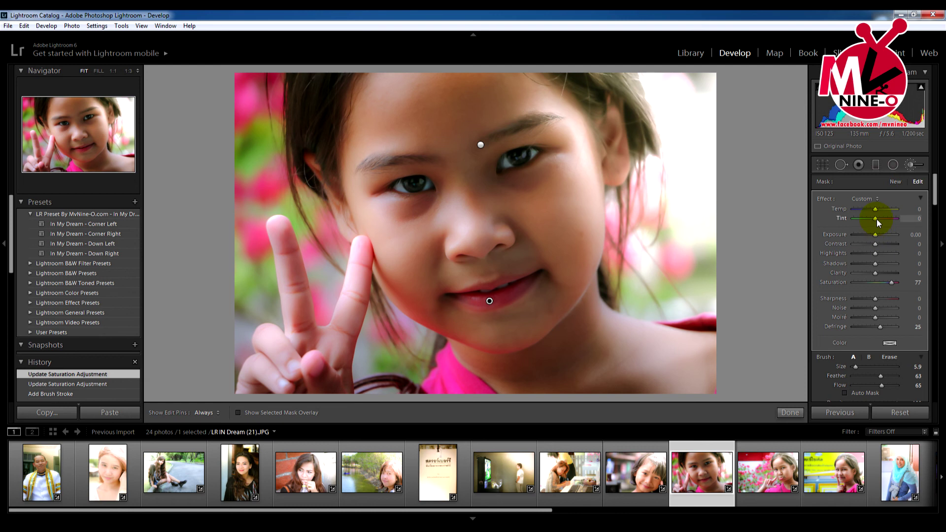
click(788, 413)
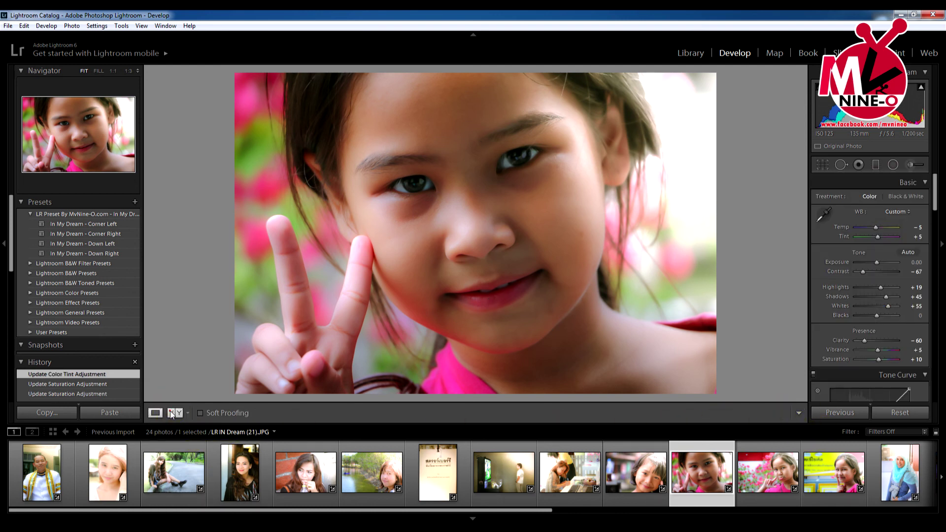
Show Before/After side by side, zoom in to inspect the eyes and lips, then fit both photos.
click(172, 412)
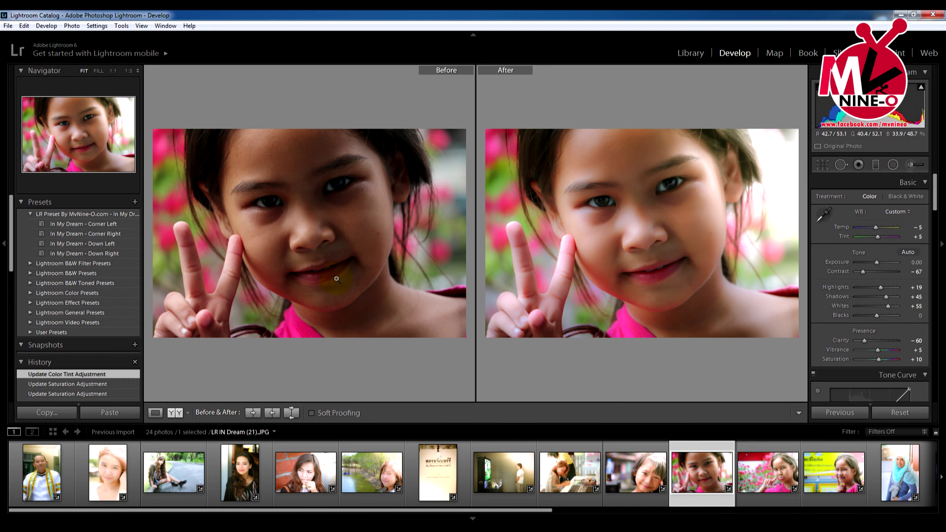
click(561, 231)
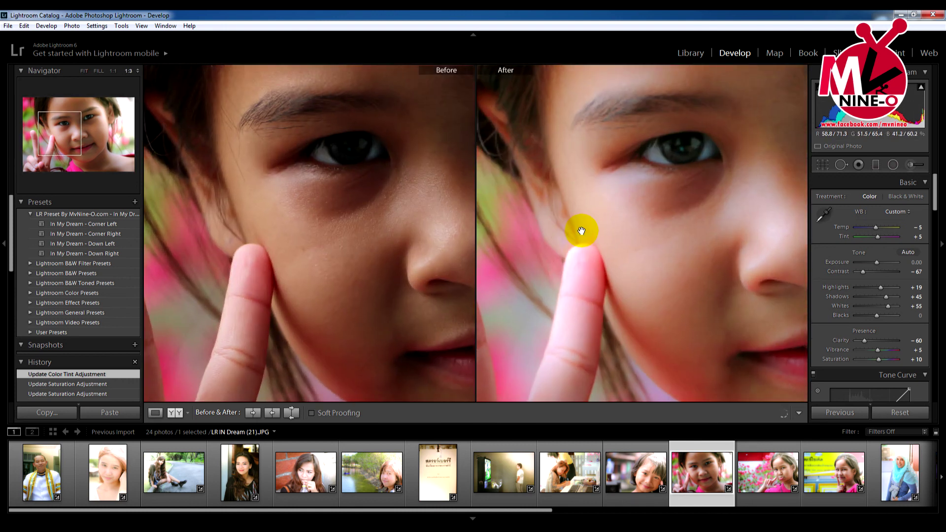
drag(683, 281, 564, 192)
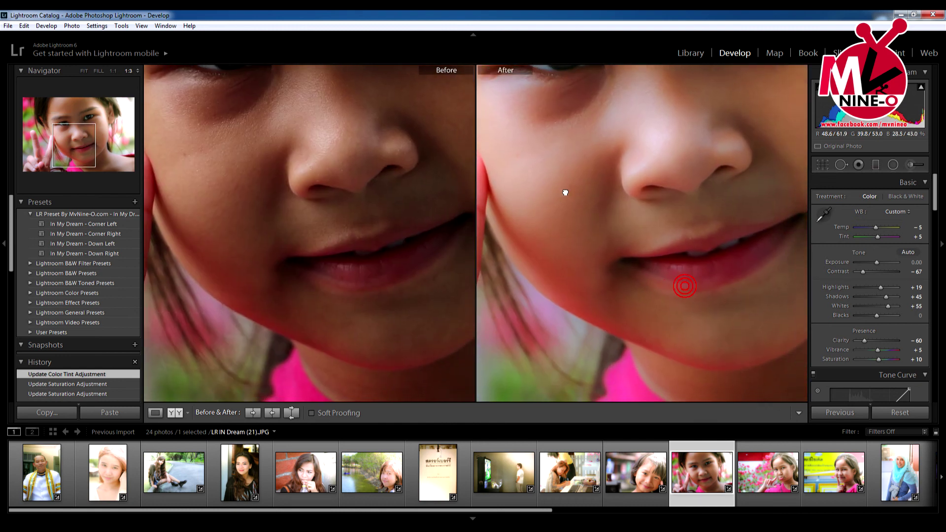
scroll(684, 187, up, 3)
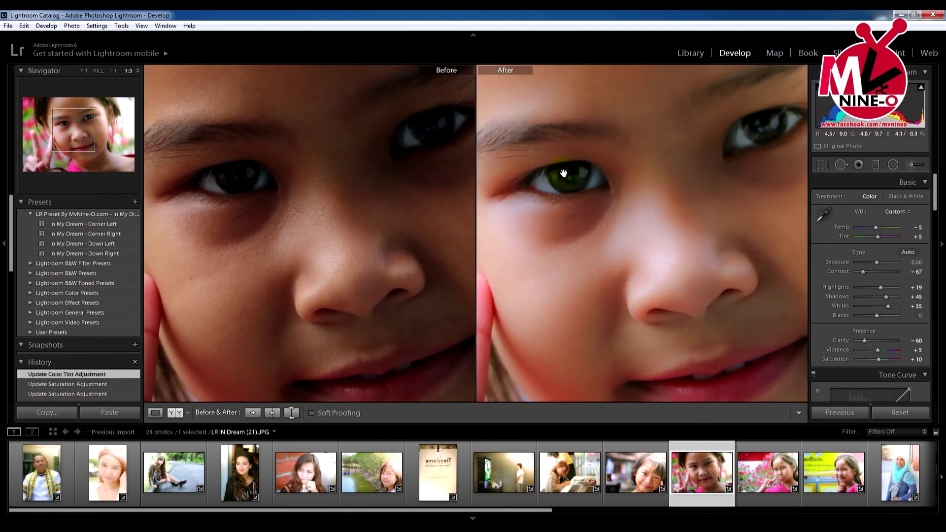
drag(612, 229, 673, 217)
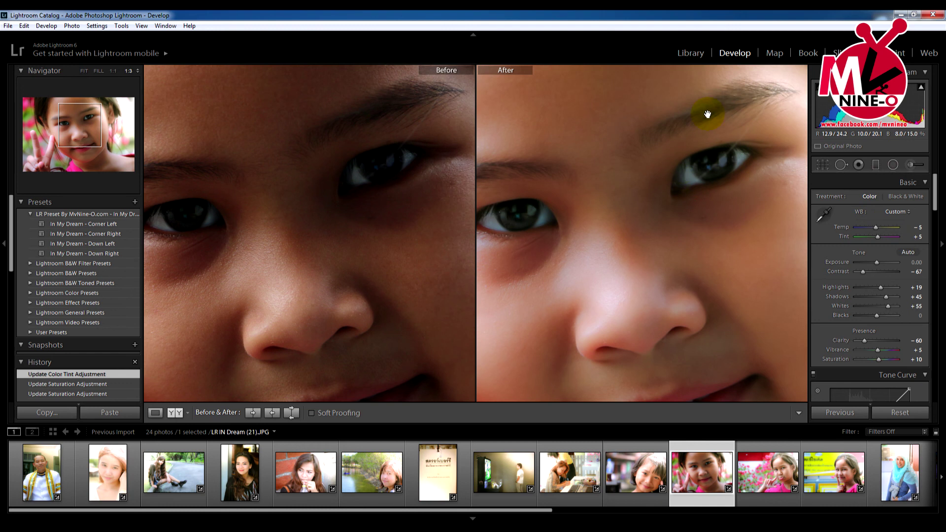
drag(703, 111, 700, 200)
drag(663, 171, 724, 197)
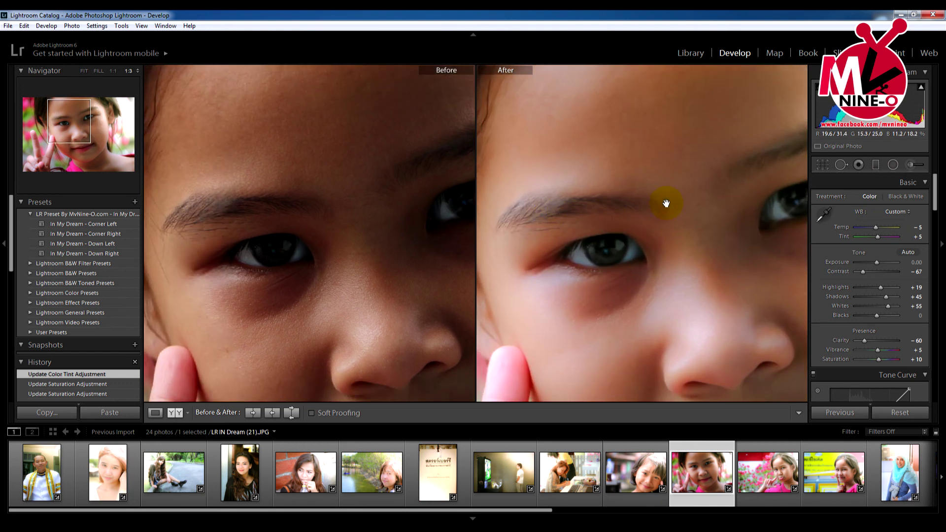
double_click(690, 291)
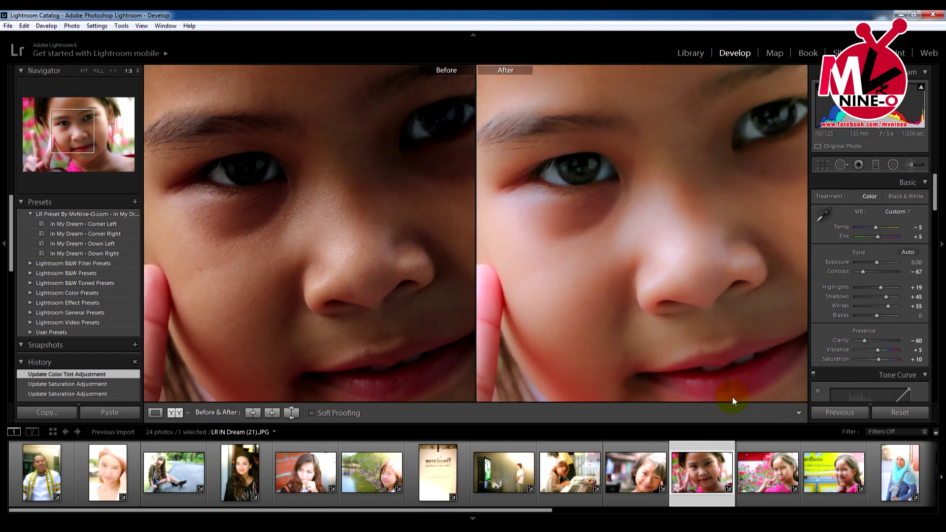
click(650, 256)
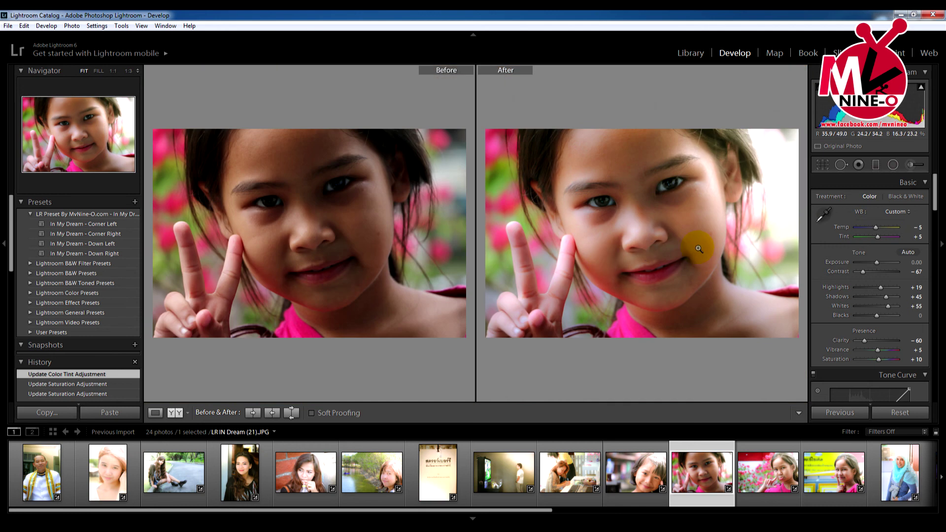